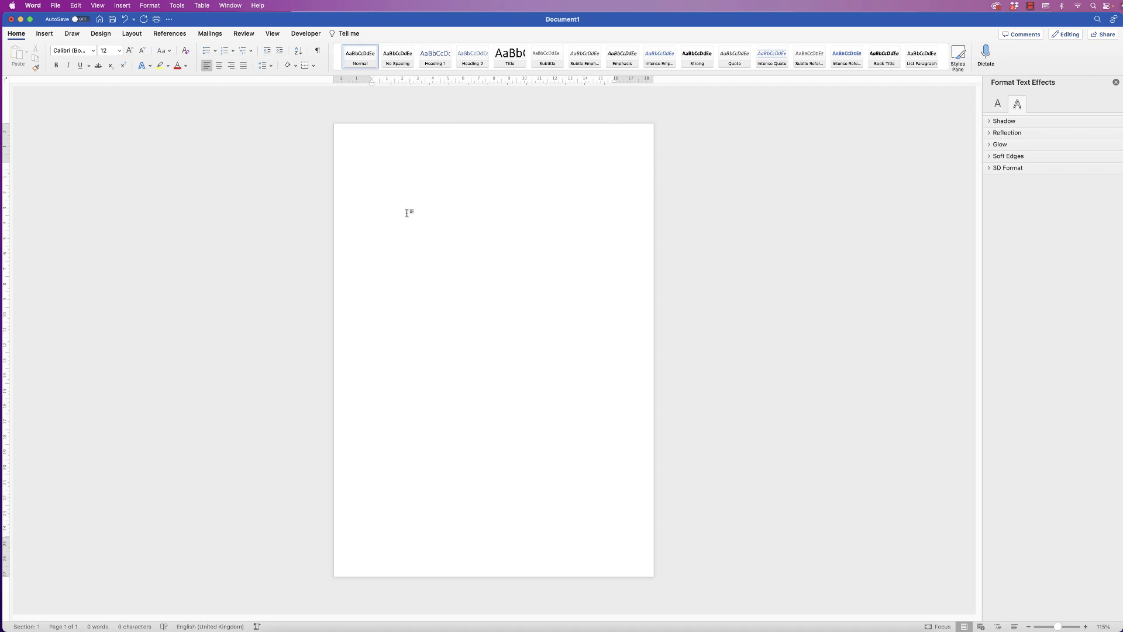
Rerun the 'logo' search on svgsilh.com and preview the result icons in red, another colour, then purple
{"action": "left_click", "coordinate": [305, 628]}
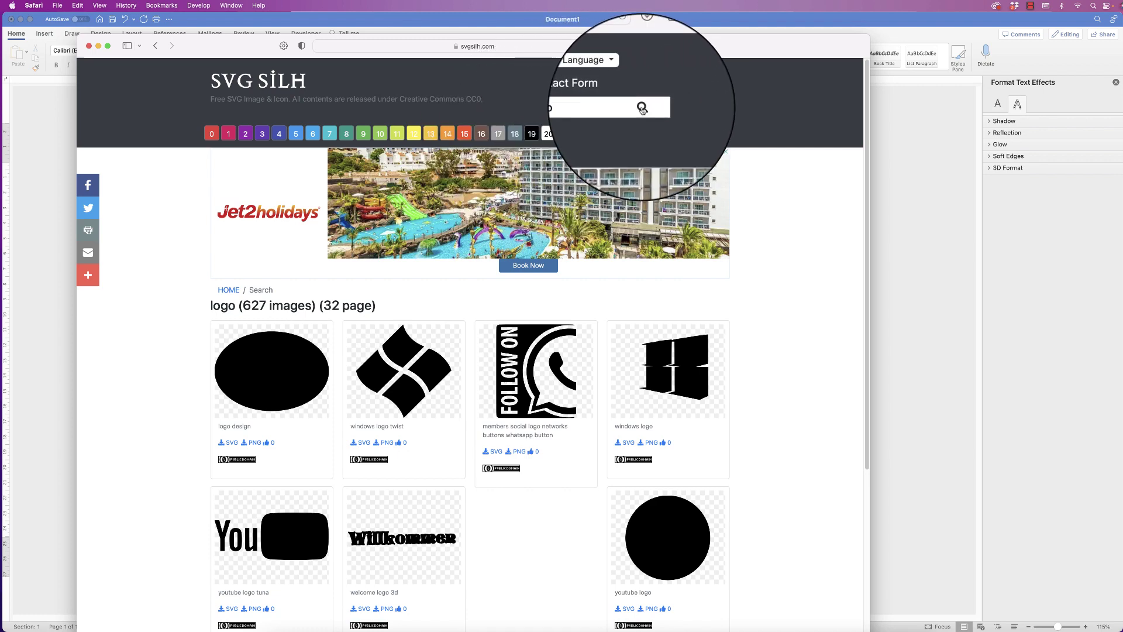
{"action": "left_click", "coordinate": [642, 107]}
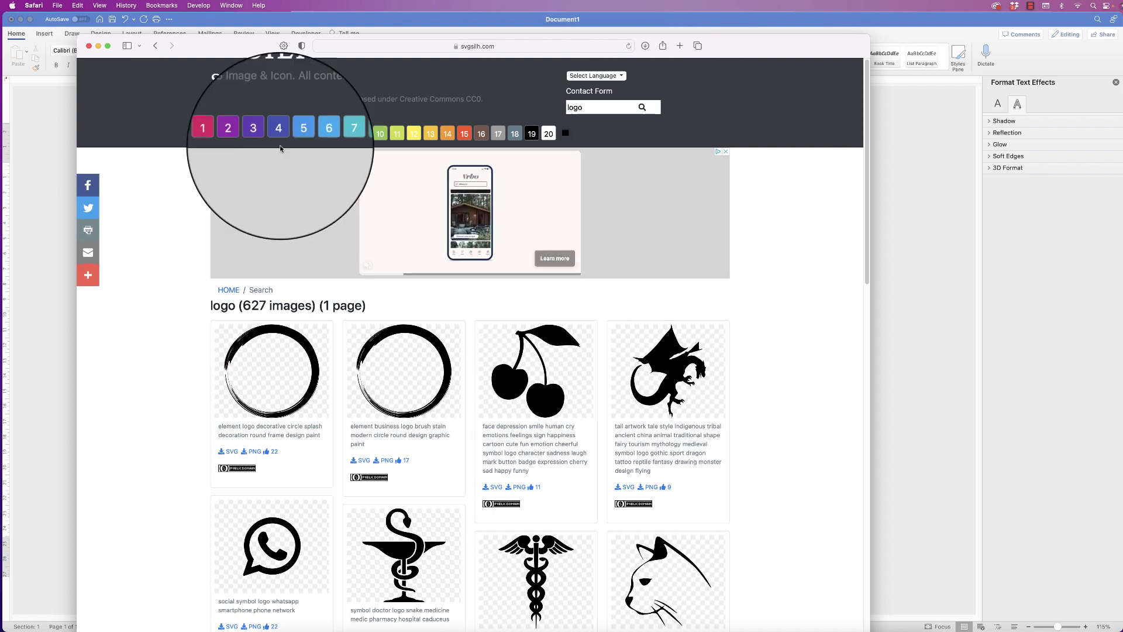
{"action": "left_click", "coordinate": [228, 136]}
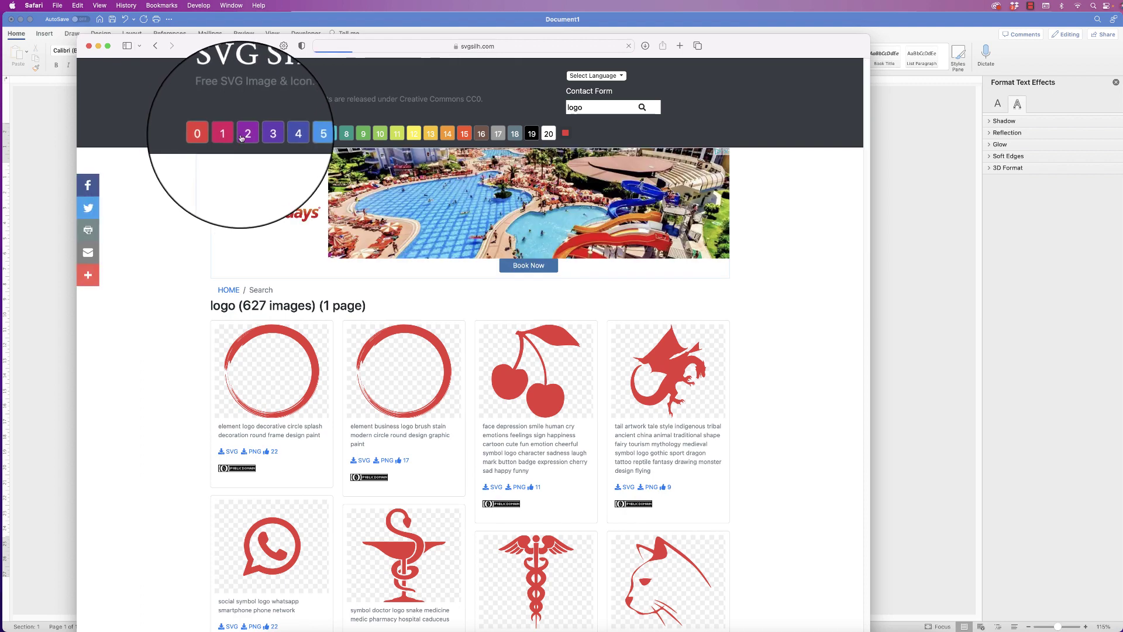
{"action": "left_click", "coordinate": [242, 138]}
{"action": "left_click", "coordinate": [260, 139]}
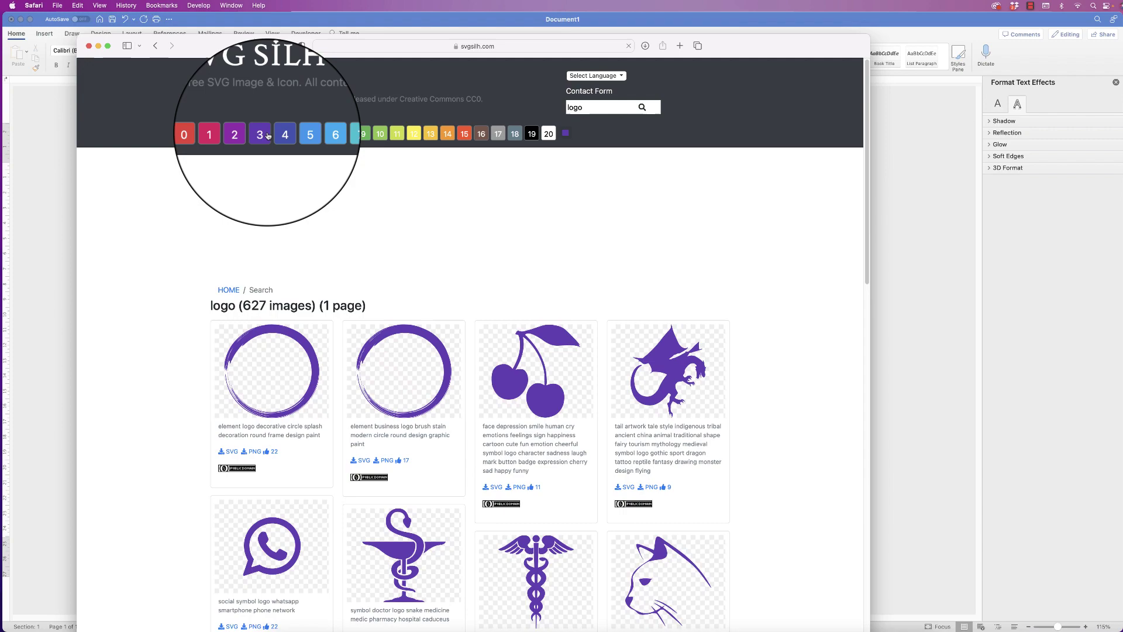
With icons back in black, download the brush-stroke ring logo PNG from results page 2 and return to Word
{"action": "left_click", "coordinate": [531, 134]}
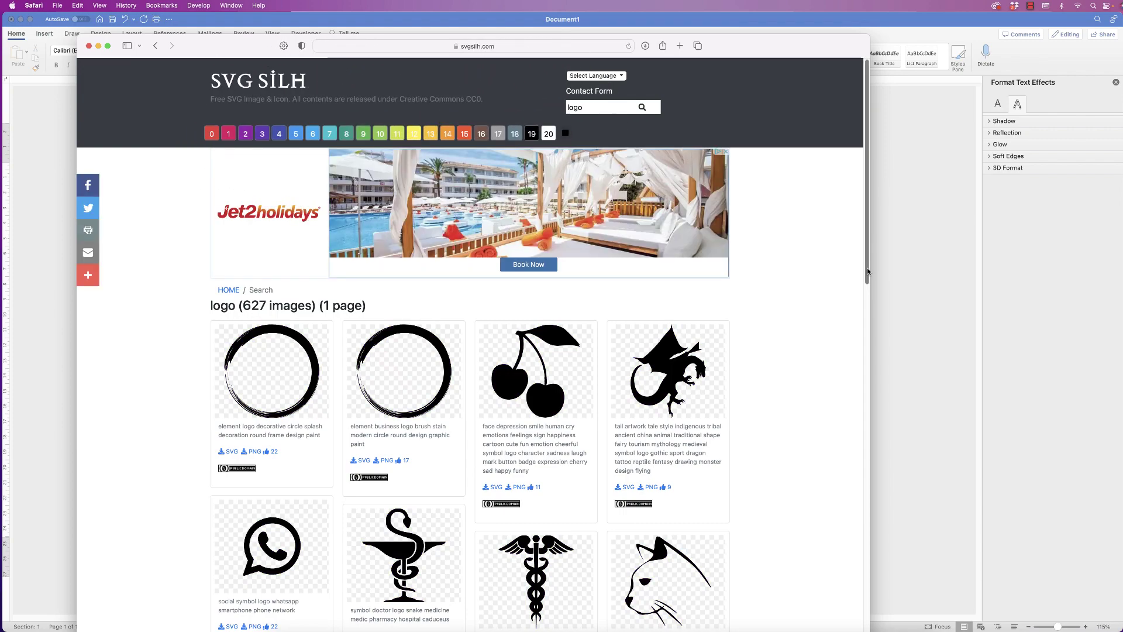
{"action": "left_click_drag", "start_coordinate": [867, 268], "coordinate": [833, 591]}
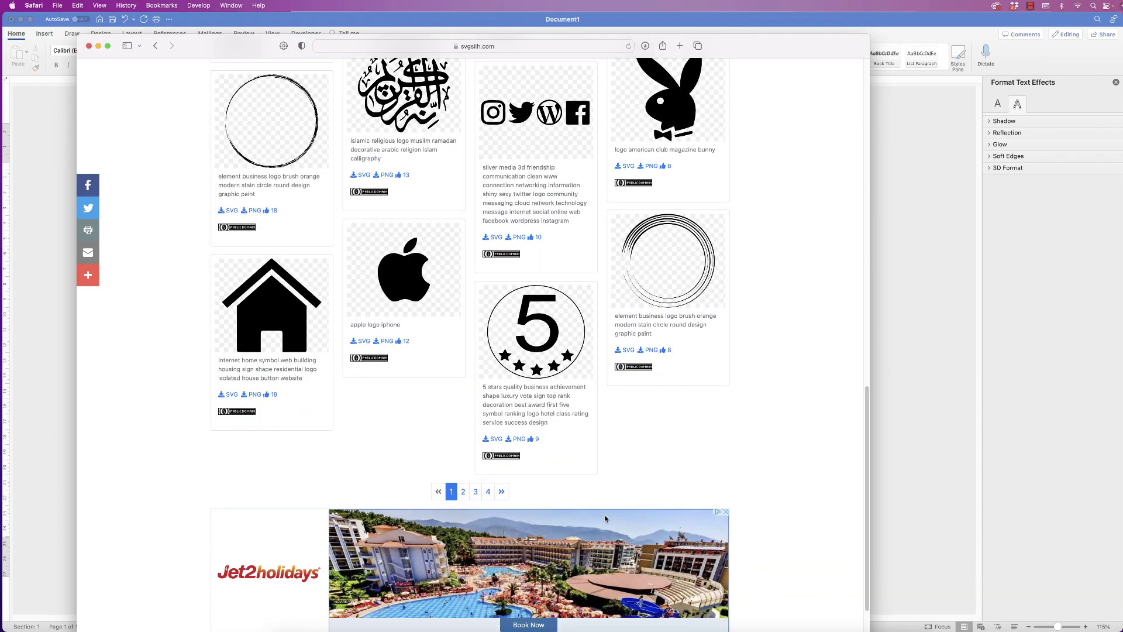
{"action": "left_click", "coordinate": [463, 494]}
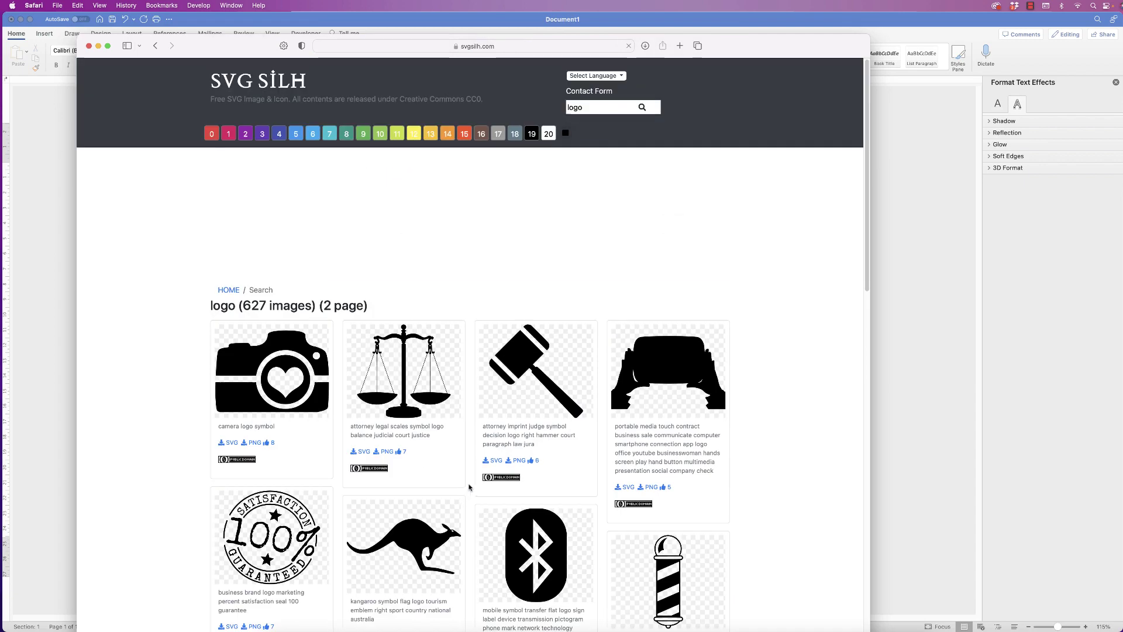
{"action": "left_click_drag", "start_coordinate": [868, 231], "coordinate": [832, 591]}
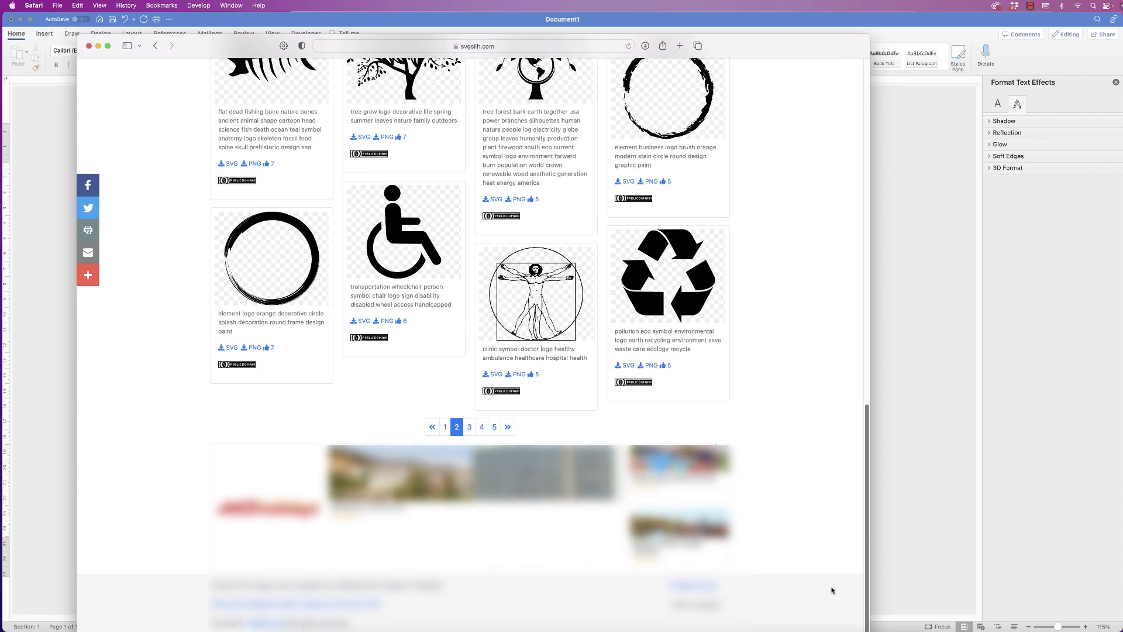
{"action": "left_click", "coordinate": [253, 350]}
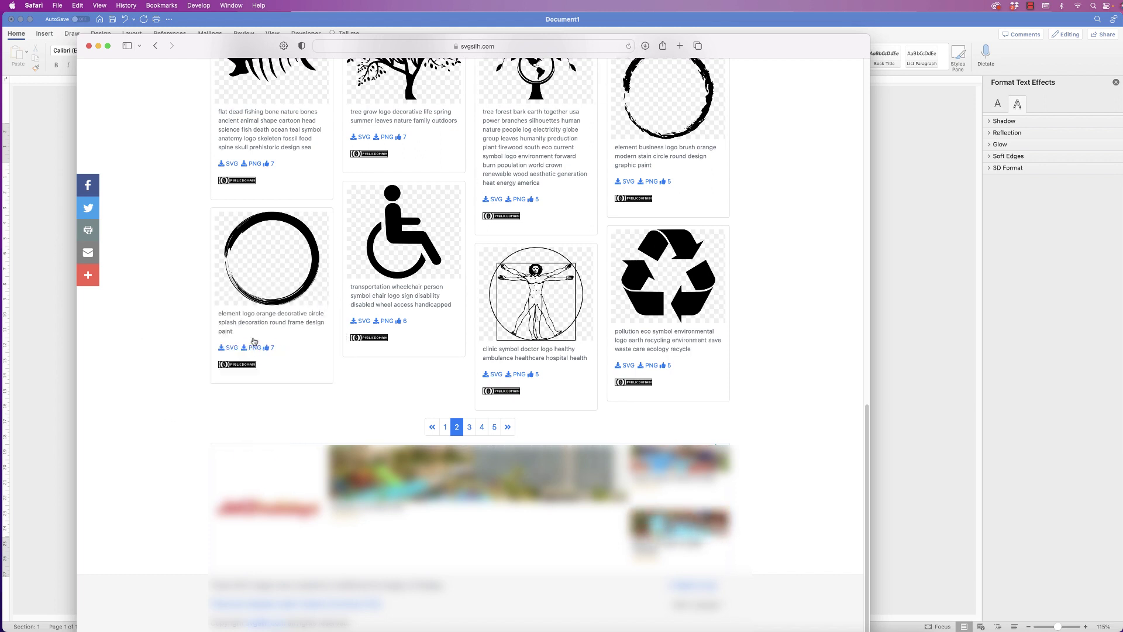
{"action": "key", "text": "super+Tab"}
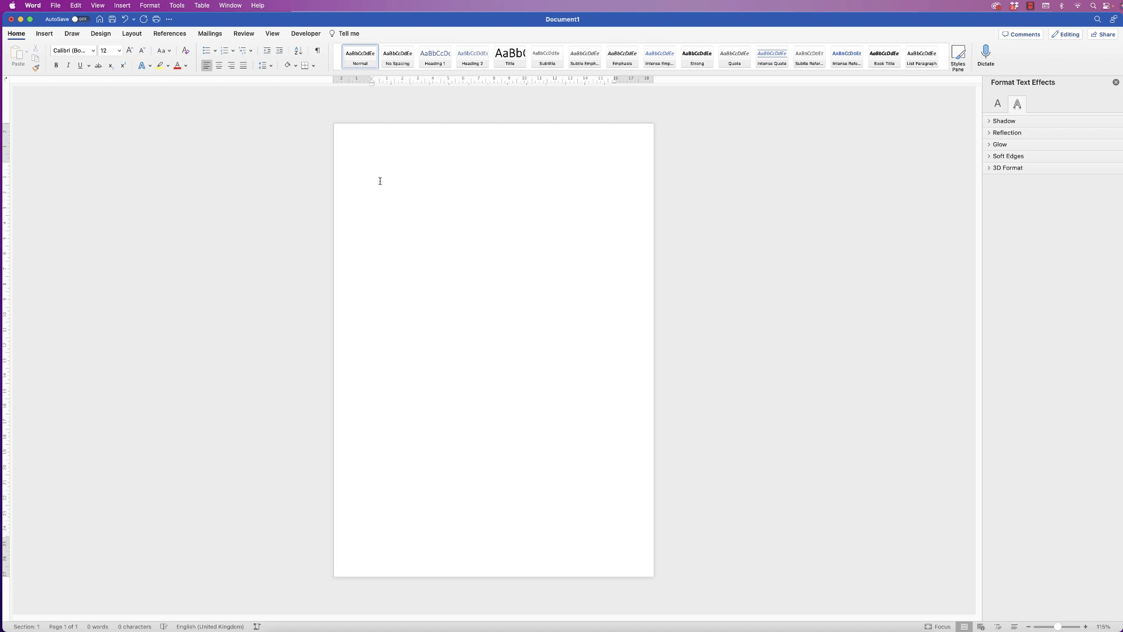
Insert the downloaded ring logo PNG into the document from file
{"action": "left_click", "coordinate": [42, 35]}
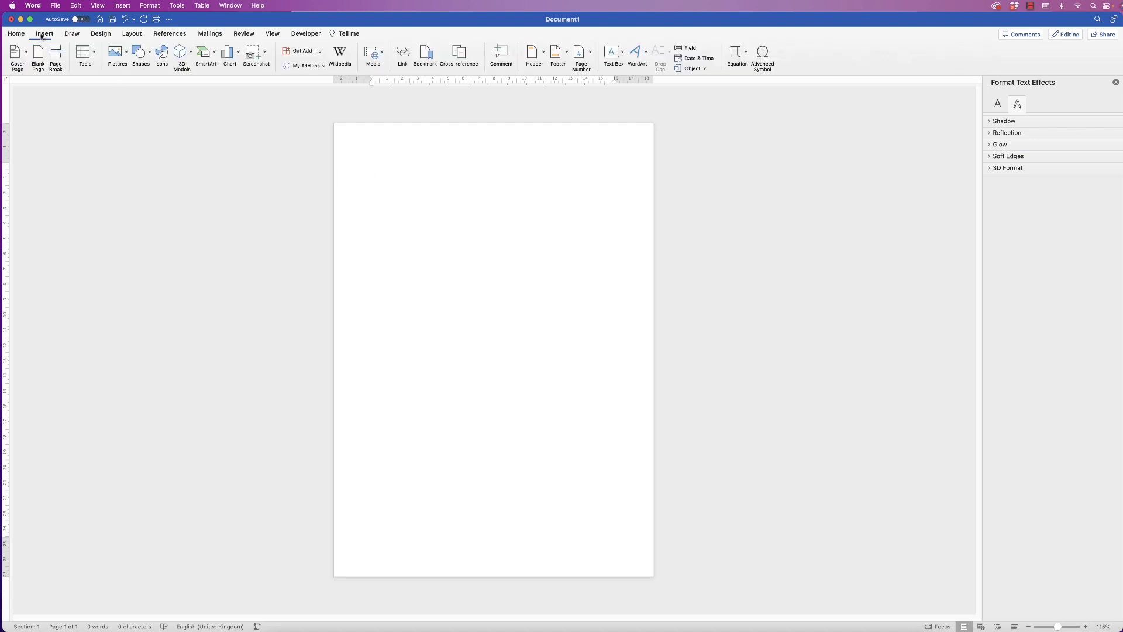
{"action": "left_click", "coordinate": [127, 55]}
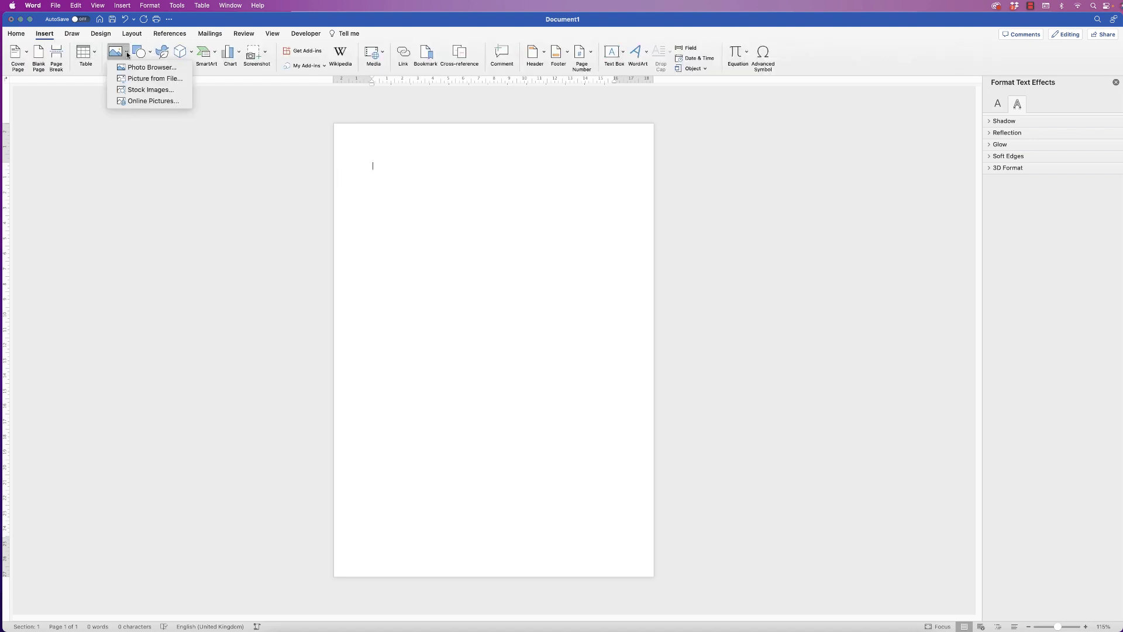
{"action": "left_click", "coordinate": [134, 84]}
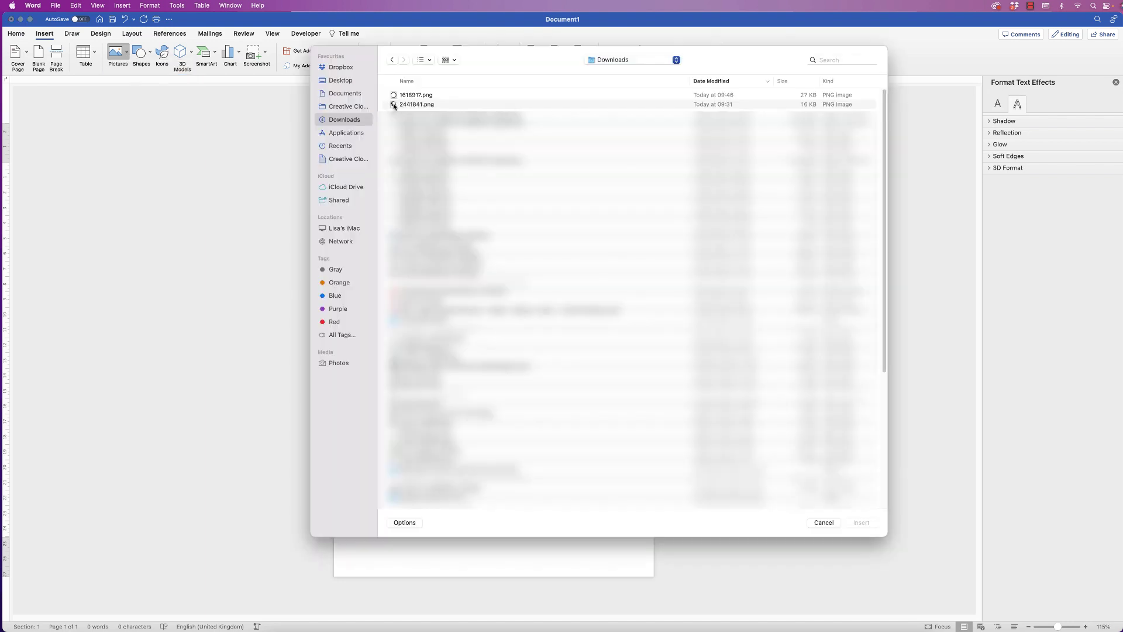
{"action": "left_click", "coordinate": [403, 106]}
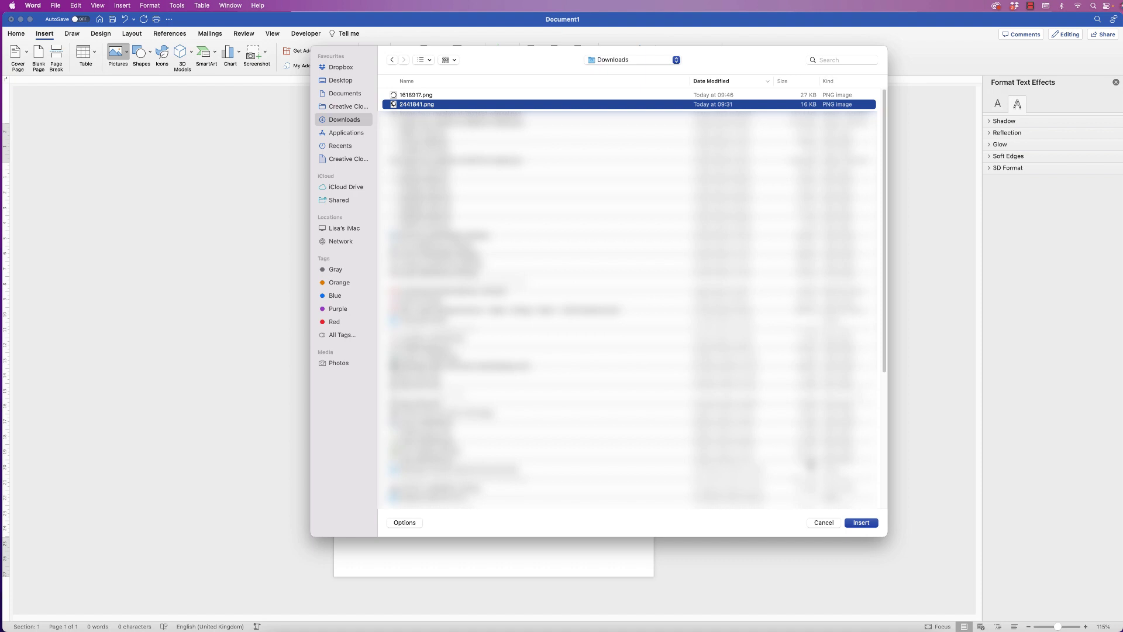
{"action": "left_click", "coordinate": [861, 523]}
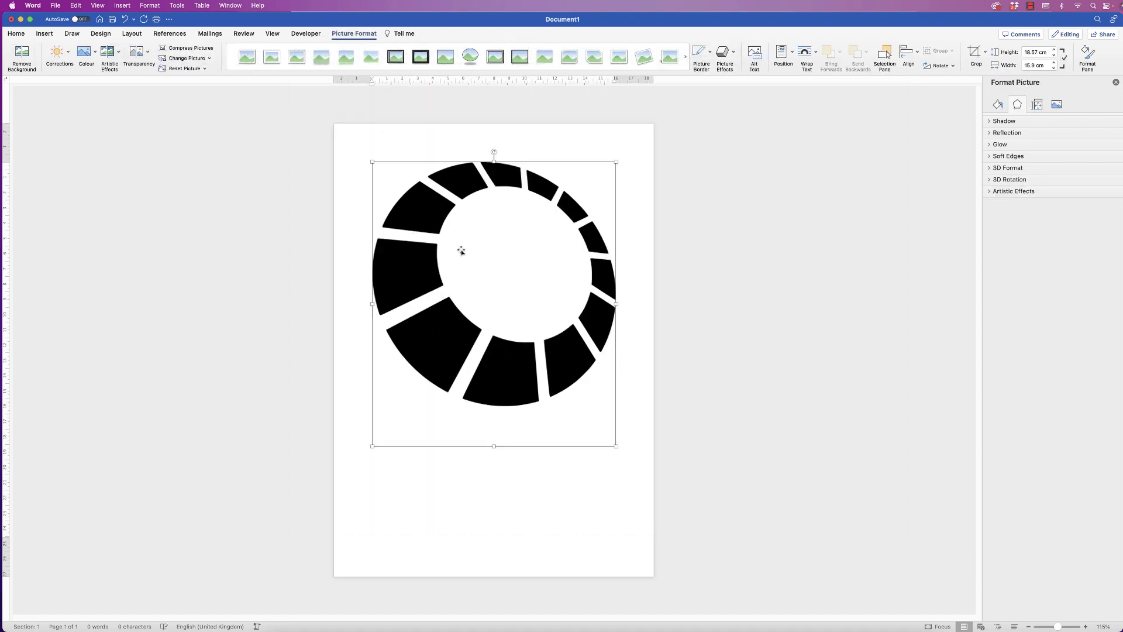
{"action": "left_click_drag", "start_coordinate": [461, 251], "coordinate": [419, 270]}
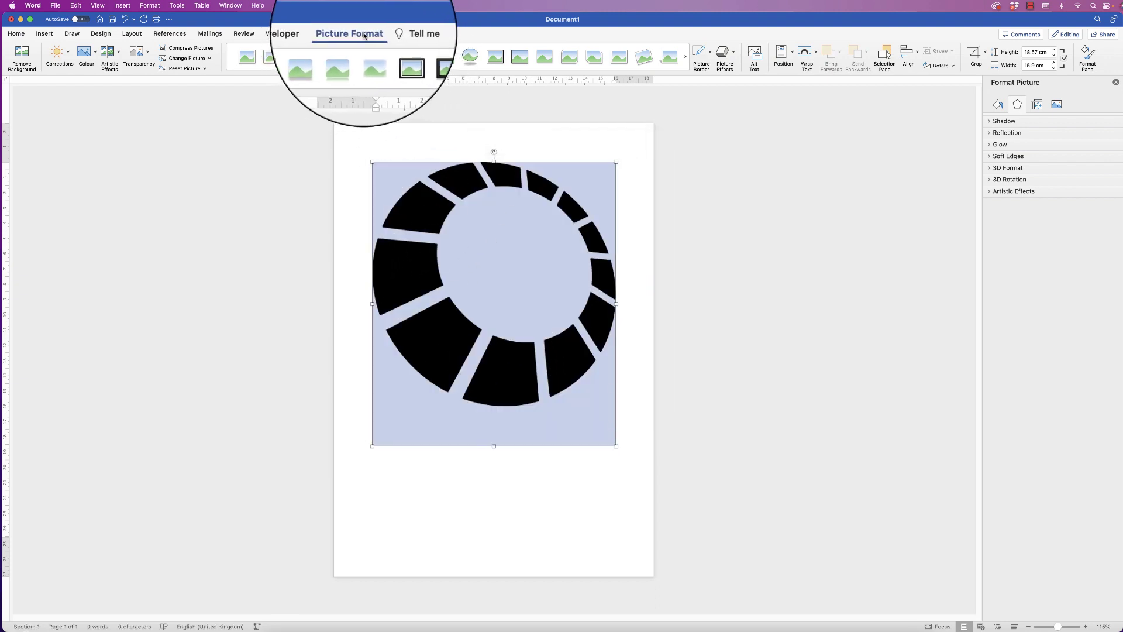
Set the ring picture to In Front of Text and shrink it to about 9 × 10.5 cm at upper left
{"action": "left_click", "coordinate": [807, 56]}
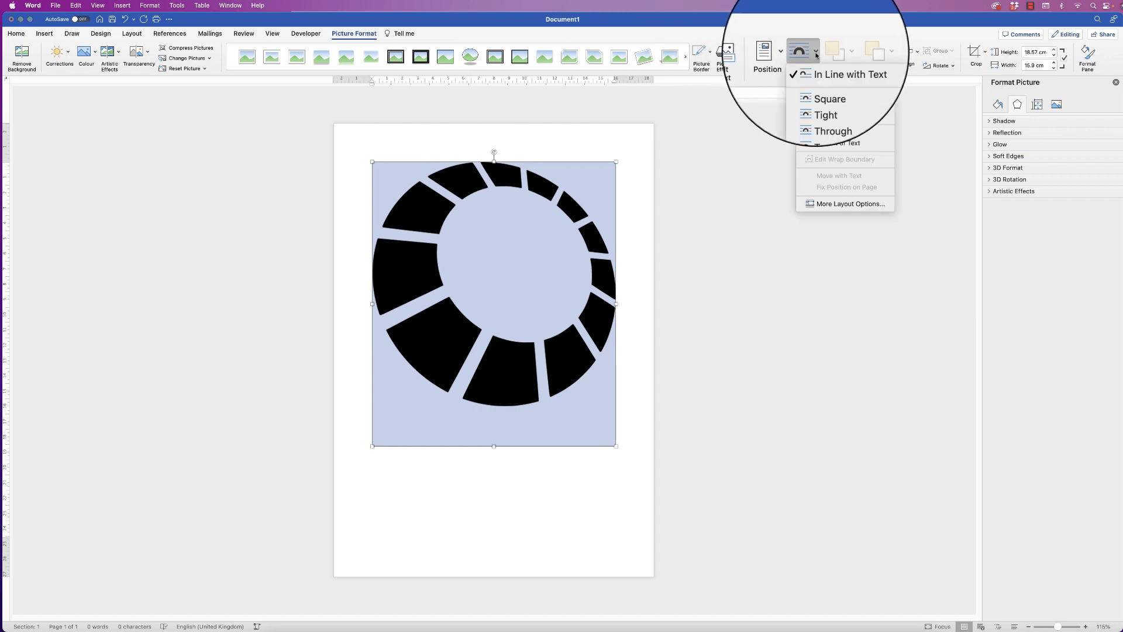
{"action": "left_click", "coordinate": [831, 145]}
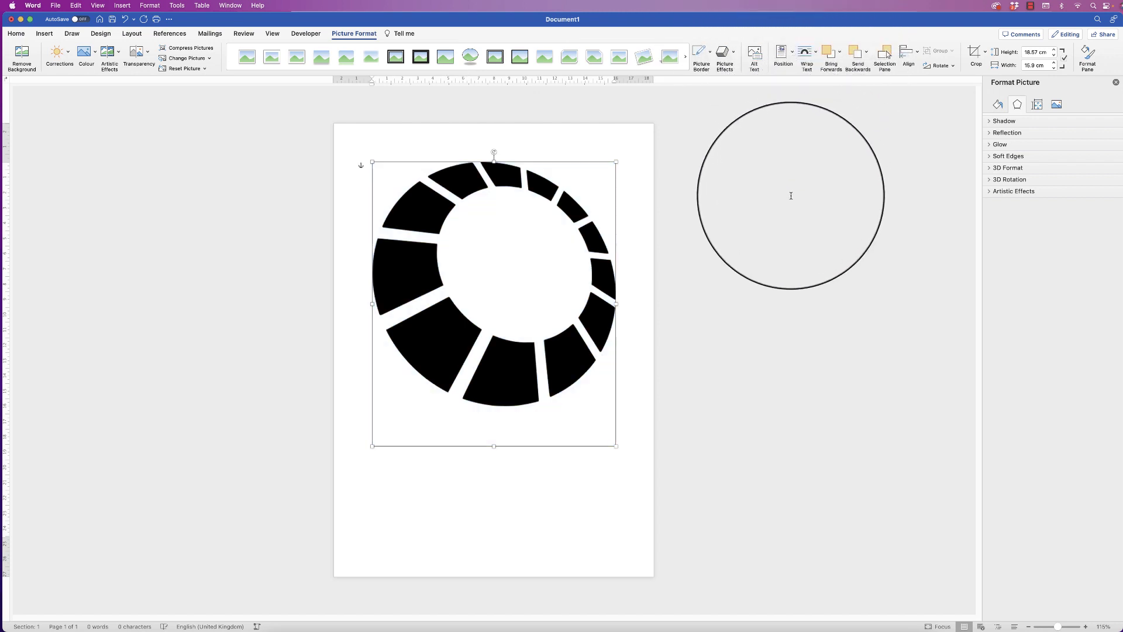
{"action": "left_click_drag", "start_coordinate": [616, 447], "coordinate": [509, 321]}
{"action": "left_click_drag", "start_coordinate": [510, 292], "coordinate": [481, 345]}
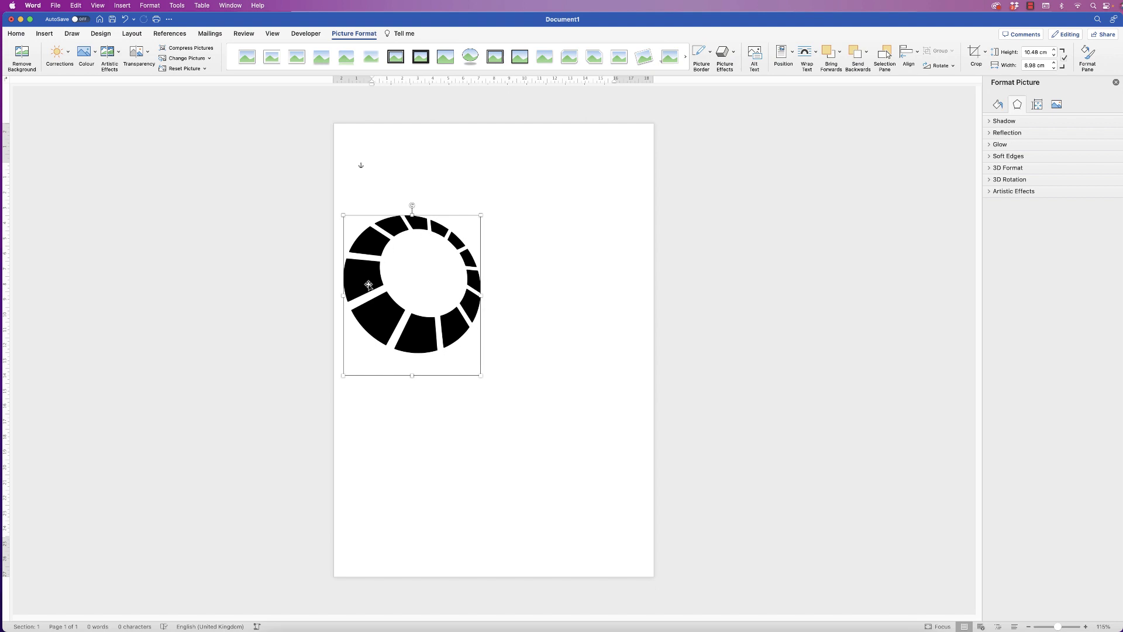
{"action": "left_click", "coordinate": [512, 292]}
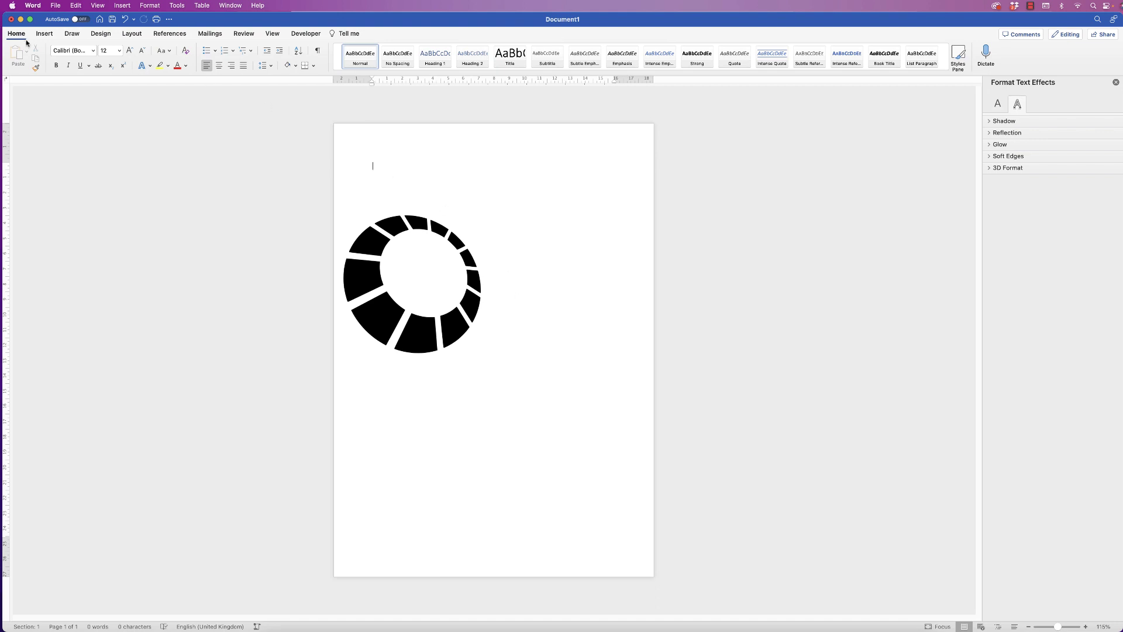
Draw a horizontal text box to the right of the ring logo
{"action": "left_click", "coordinate": [45, 33]}
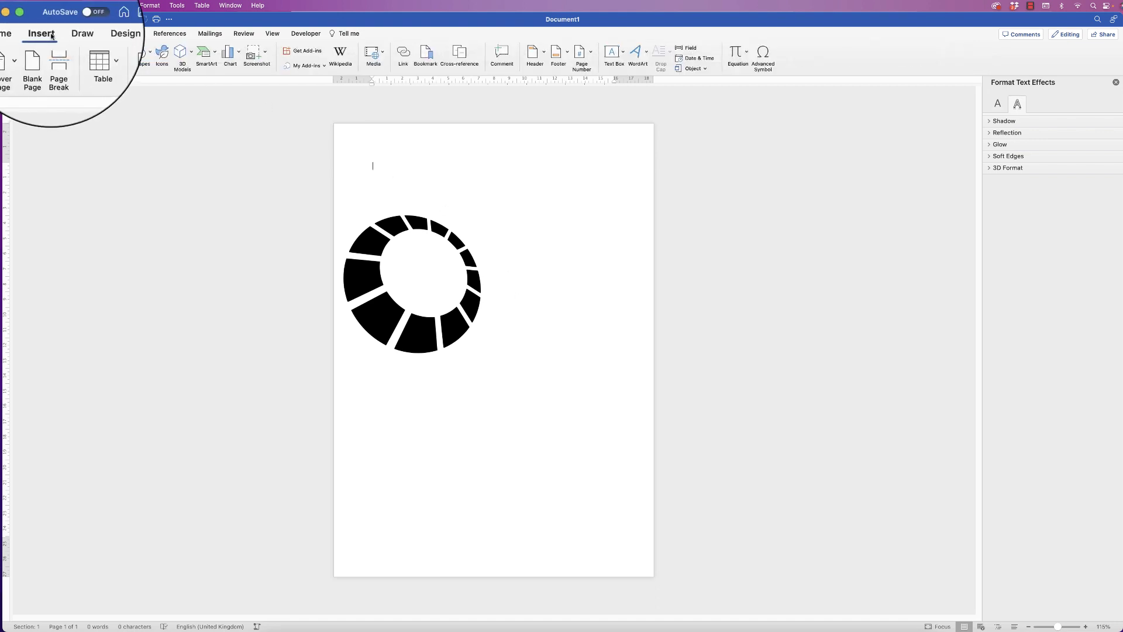
{"action": "left_click", "coordinate": [622, 52]}
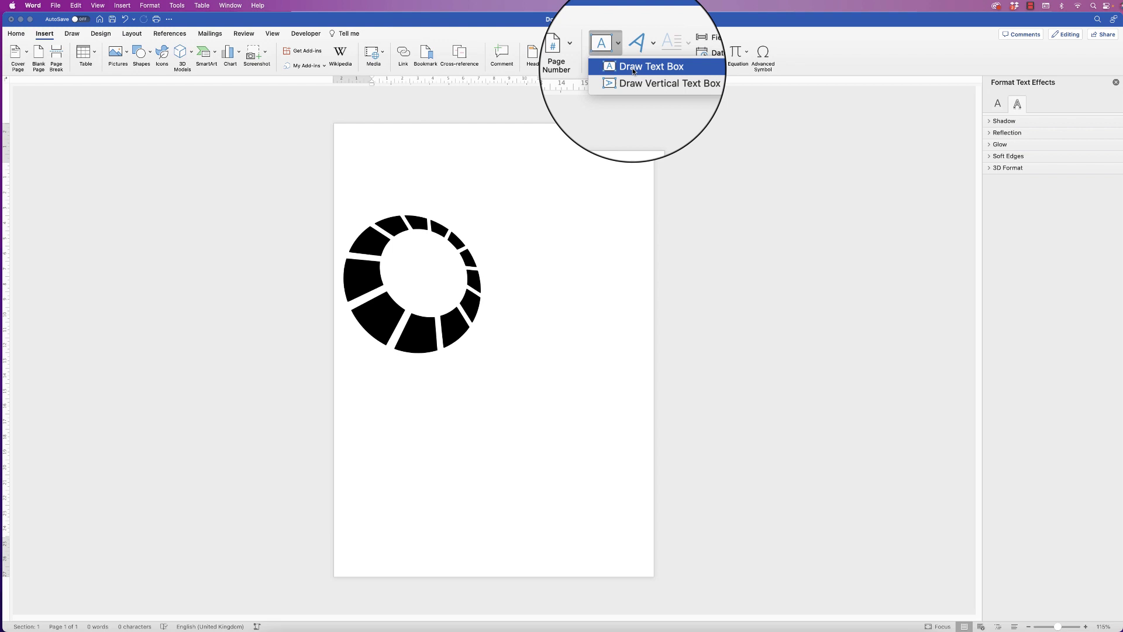
{"action": "left_click", "coordinate": [632, 69]}
{"action": "mouse_move", "coordinate": [490, 220]}
{"action": "left_mouse_down"}
{"action": "mouse_move", "coordinate": [499, 256]}
{"action": "mouse_move", "coordinate": [631, 293]}
{"action": "left_mouse_up"}
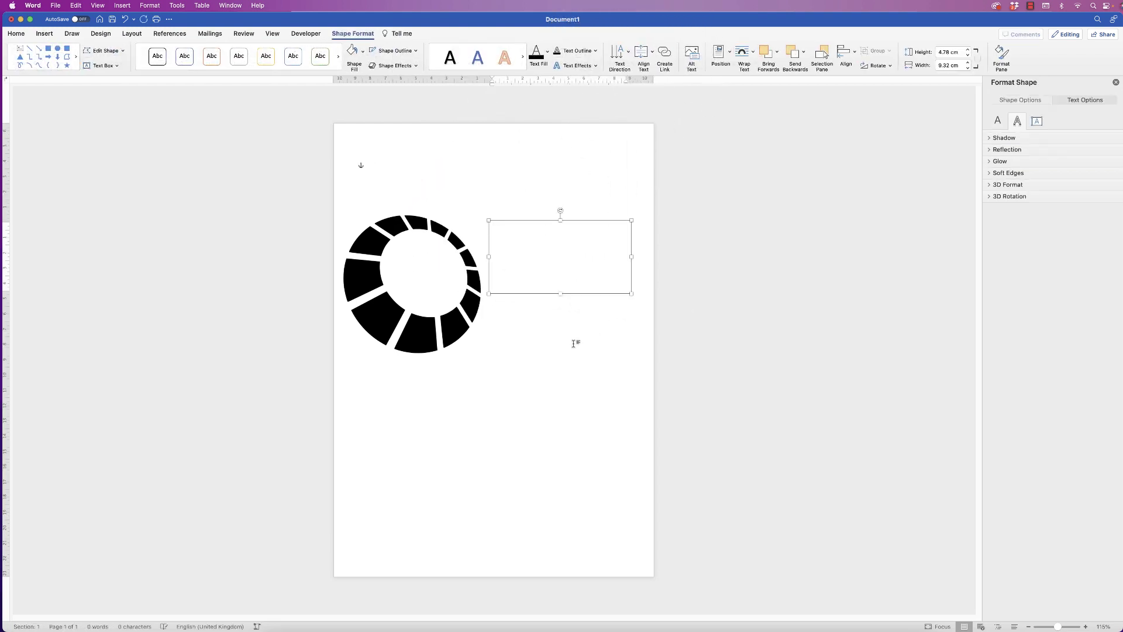
{"action": "left_click", "coordinate": [557, 331]}
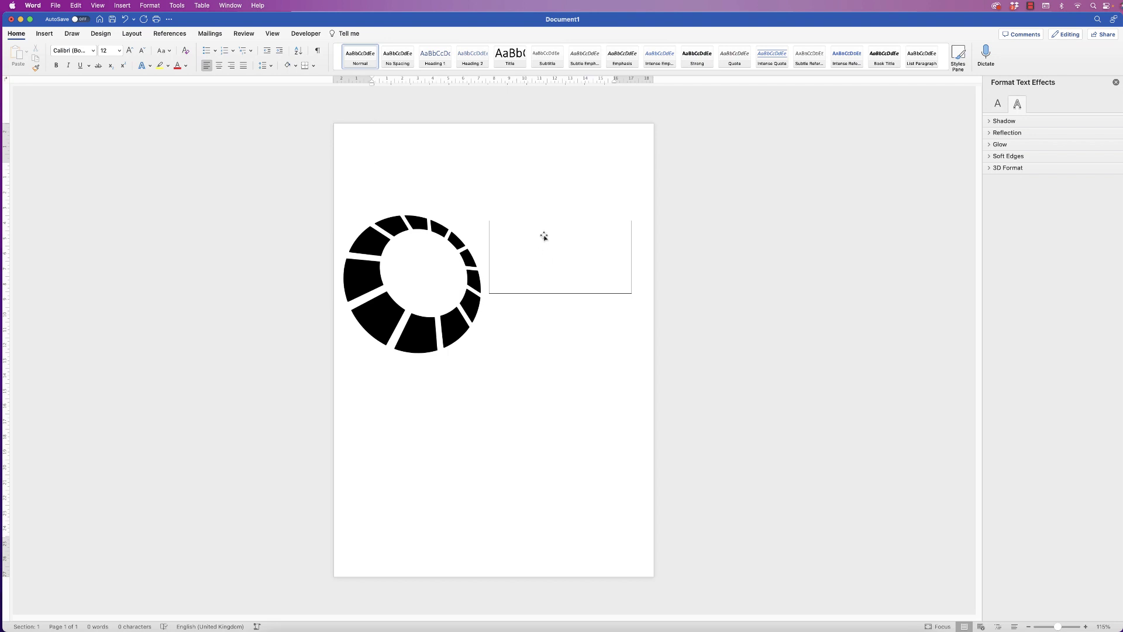
{"action": "mouse_move", "coordinate": [544, 237]}
{"action": "left_mouse_down"}
{"action": "mouse_move", "coordinate": [514, 258]}
{"action": "mouse_move", "coordinate": [543, 247]}
{"action": "mouse_move", "coordinate": [557, 223]}
{"action": "left_mouse_up"}
{"action": "left_click", "coordinate": [531, 299]}
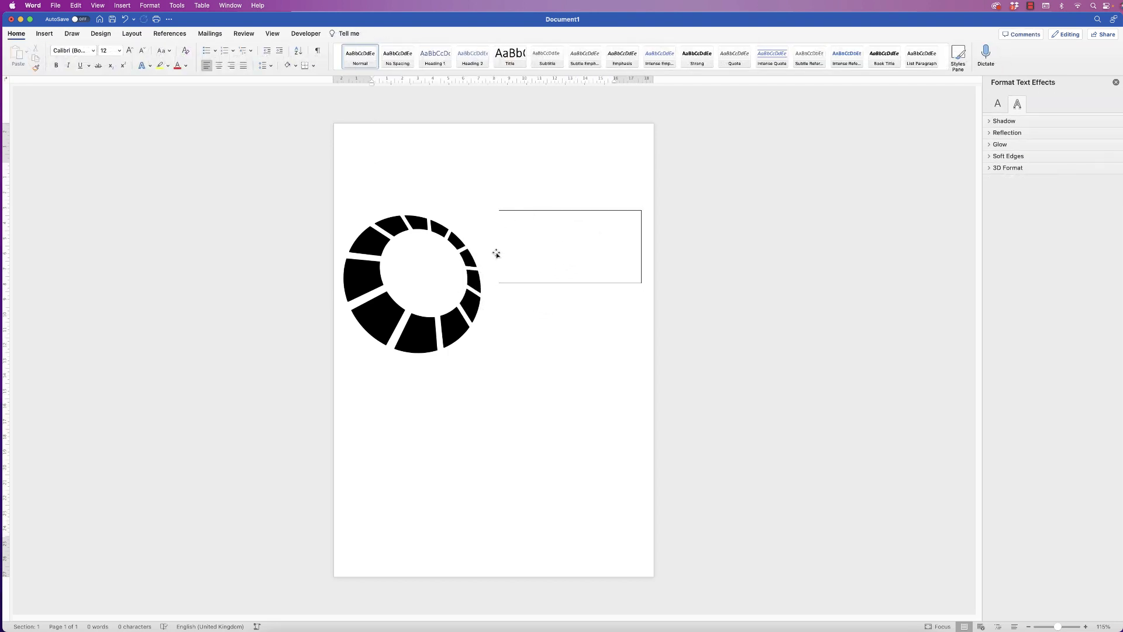
Give the text box No Outline and No Fill, then nudge it beside the ring
{"action": "left_click", "coordinate": [553, 239]}
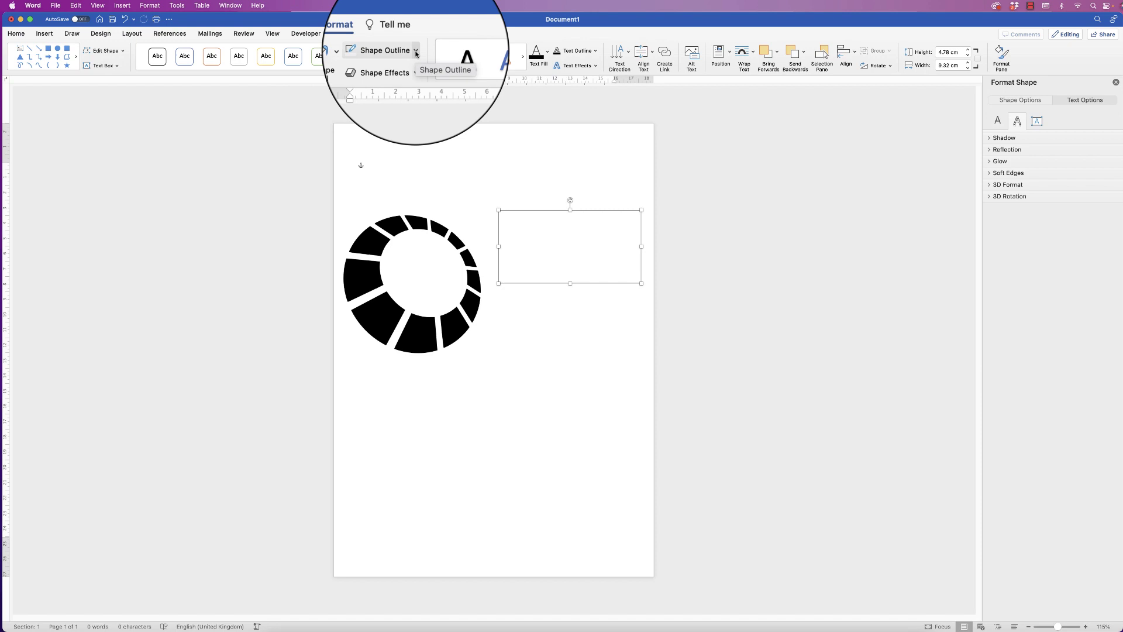
{"action": "left_click", "coordinate": [415, 51]}
{"action": "left_click", "coordinate": [409, 68]}
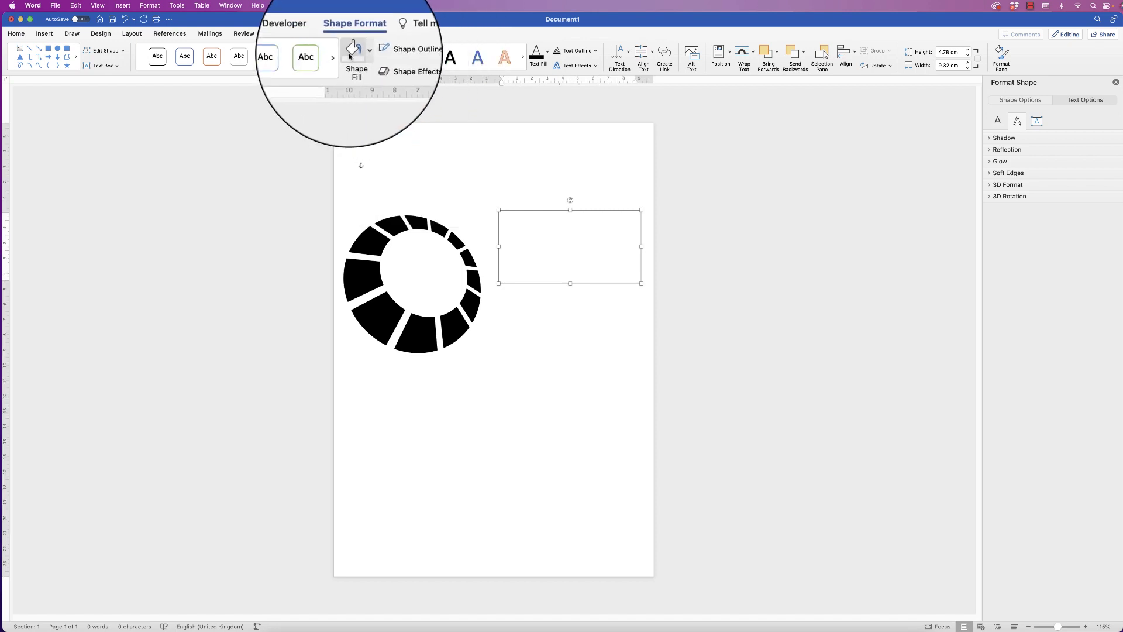
{"action": "left_click", "coordinate": [362, 59]}
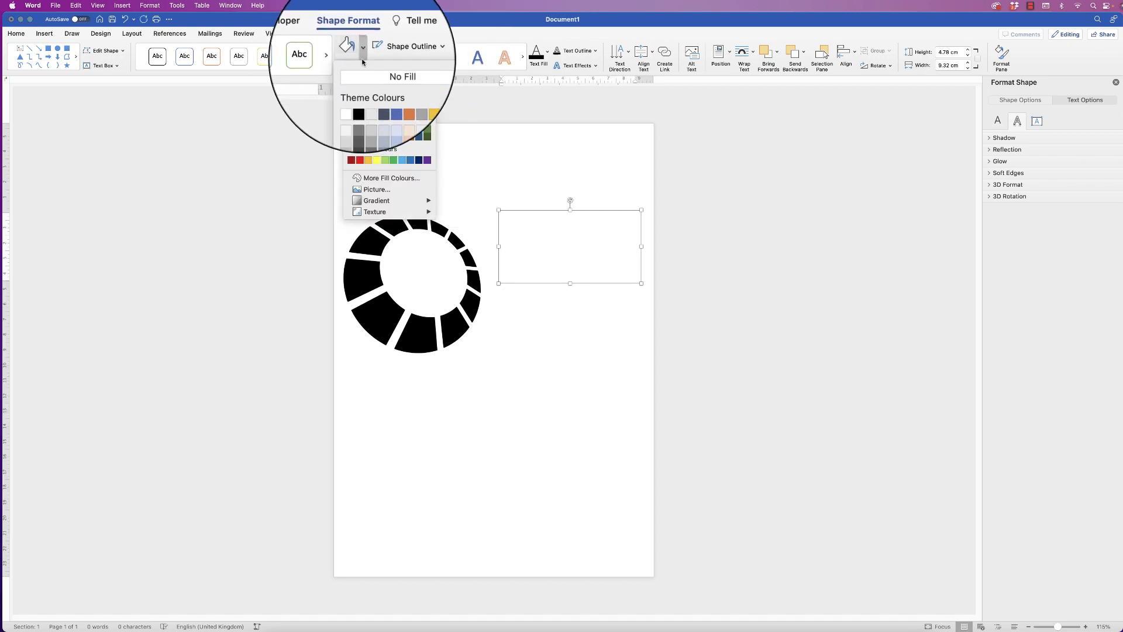
{"action": "left_click", "coordinate": [364, 71]}
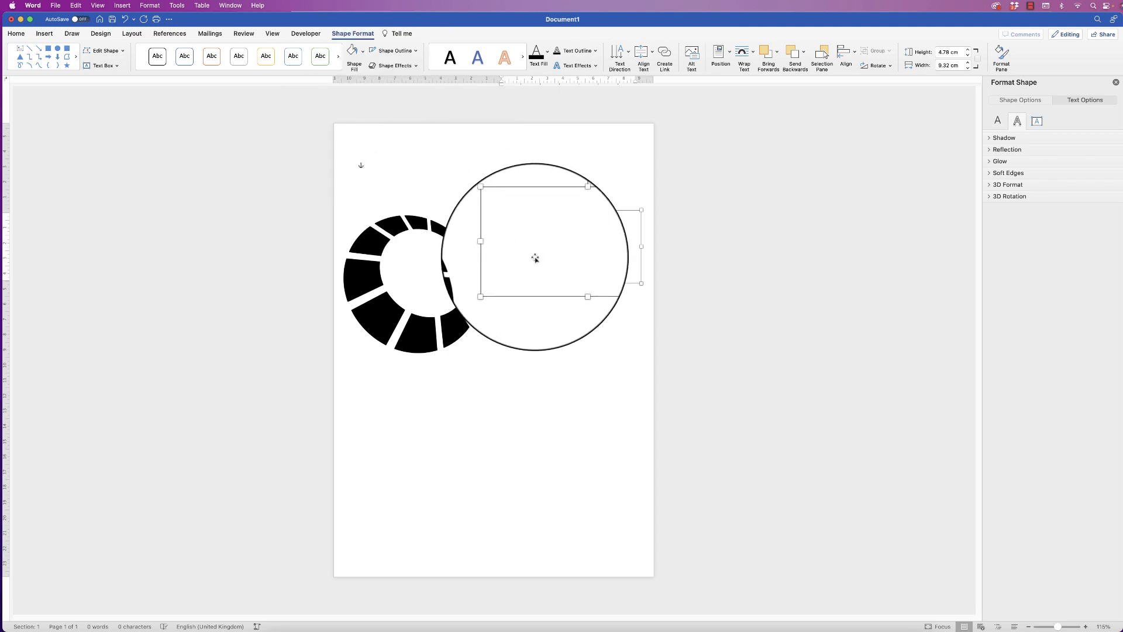
{"action": "left_click", "coordinate": [515, 321]}
{"action": "mouse_move", "coordinate": [542, 241]}
{"action": "left_mouse_down"}
{"action": "mouse_move", "coordinate": [491, 261]}
{"action": "mouse_move", "coordinate": [534, 229]}
{"action": "left_mouse_up"}
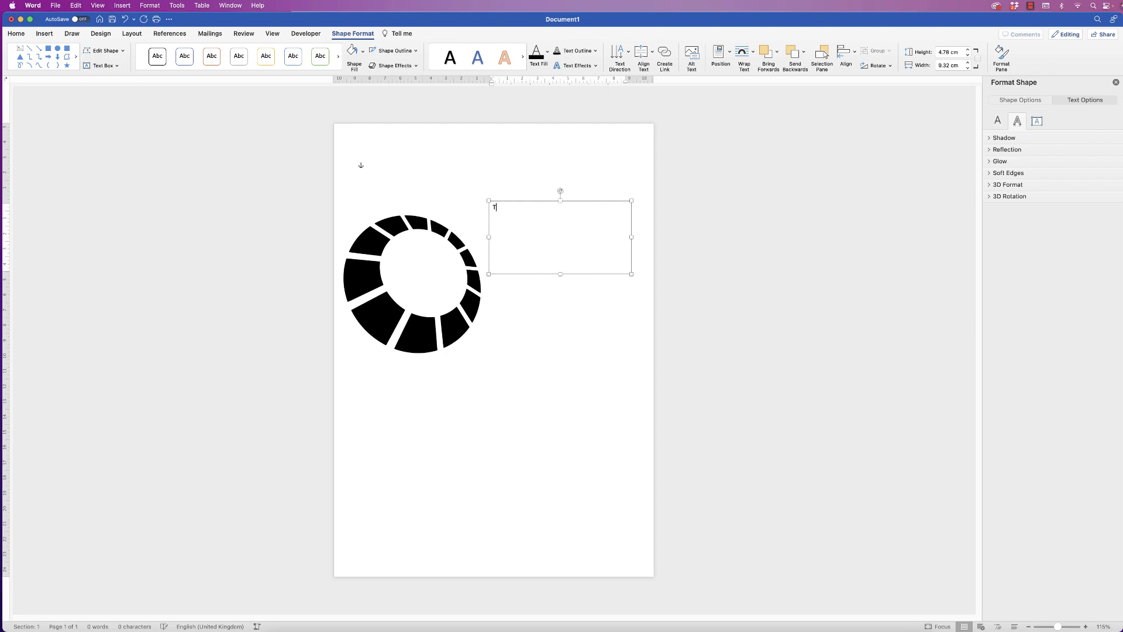
Type TECH in the text box, shrink the box, and set the text in Century Gothic
{"action": "type", "text": "CH"}
{"action": "left_click_drag", "start_coordinate": [631, 273], "coordinate": [587, 233]}
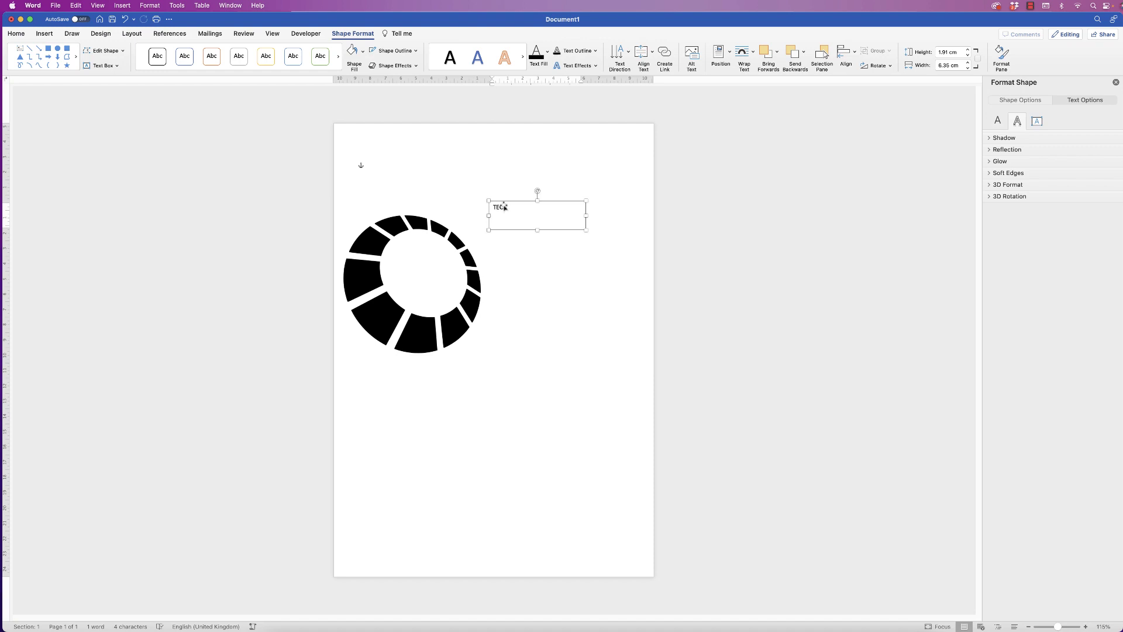
{"action": "left_click", "coordinate": [502, 216]}
{"action": "left_click", "coordinate": [22, 35]}
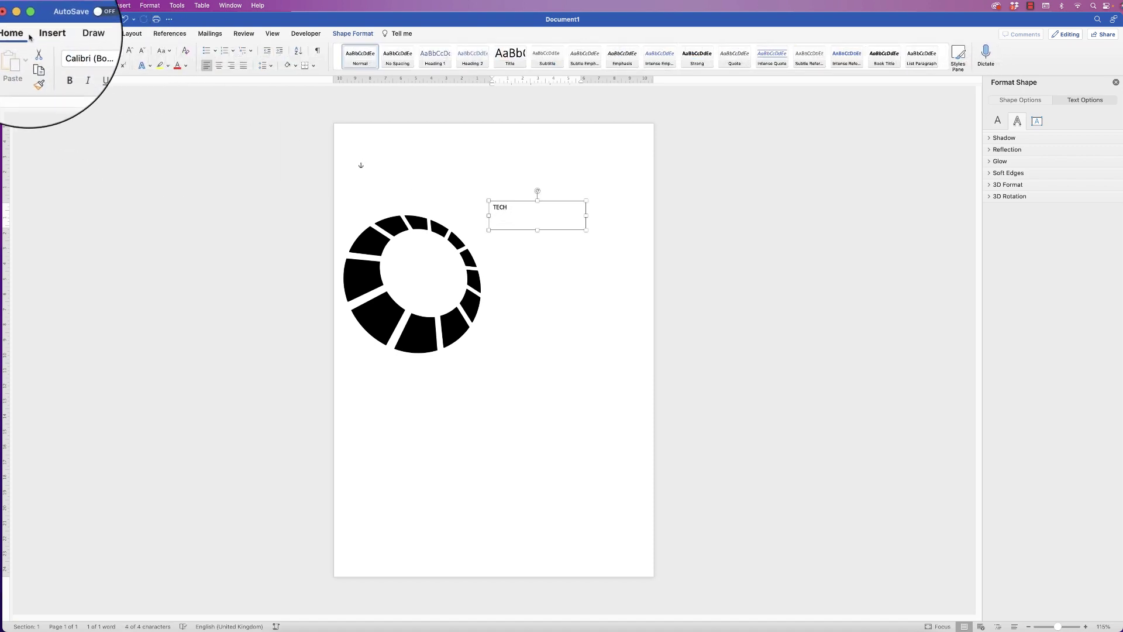
{"action": "left_click", "coordinate": [93, 53]}
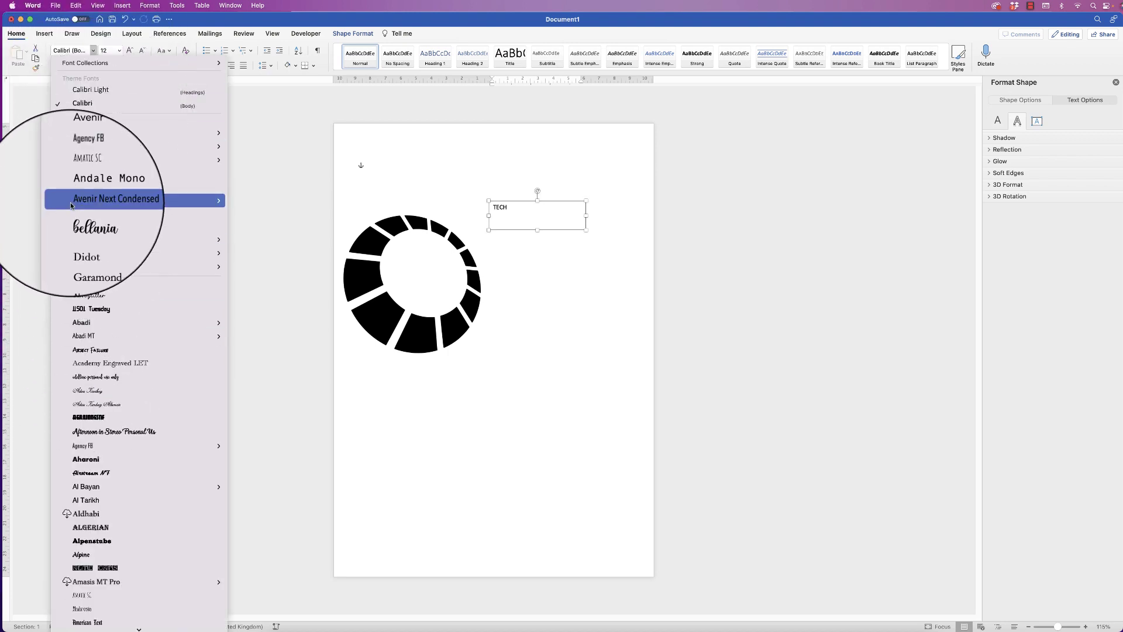
{"action": "mouse_move", "coordinate": [84, 146]}
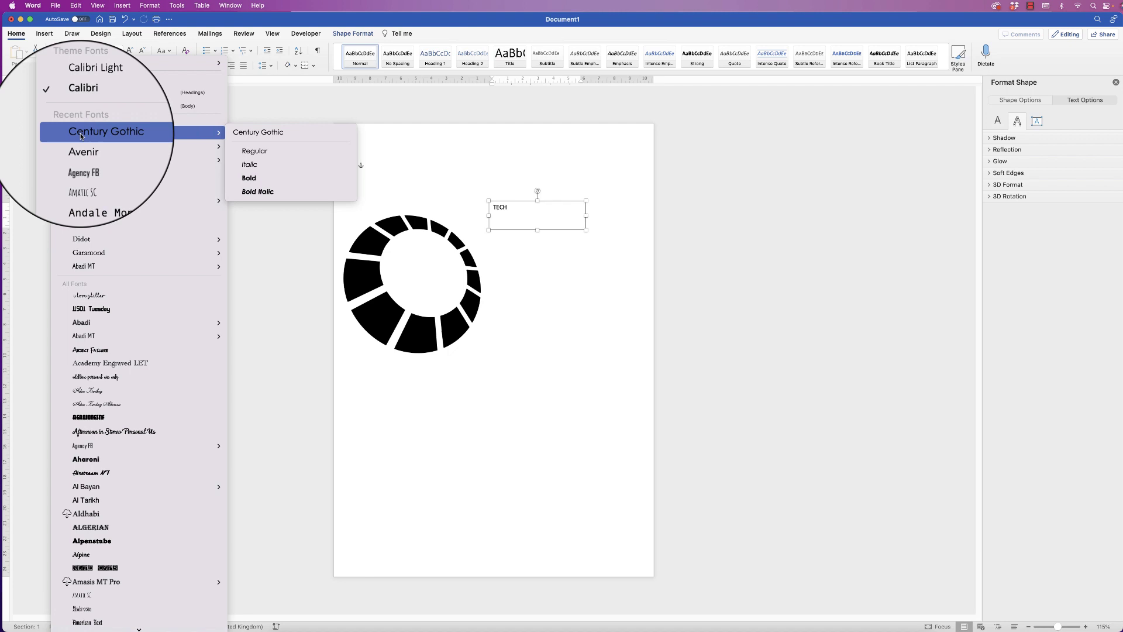
{"action": "left_click", "coordinate": [82, 135]}
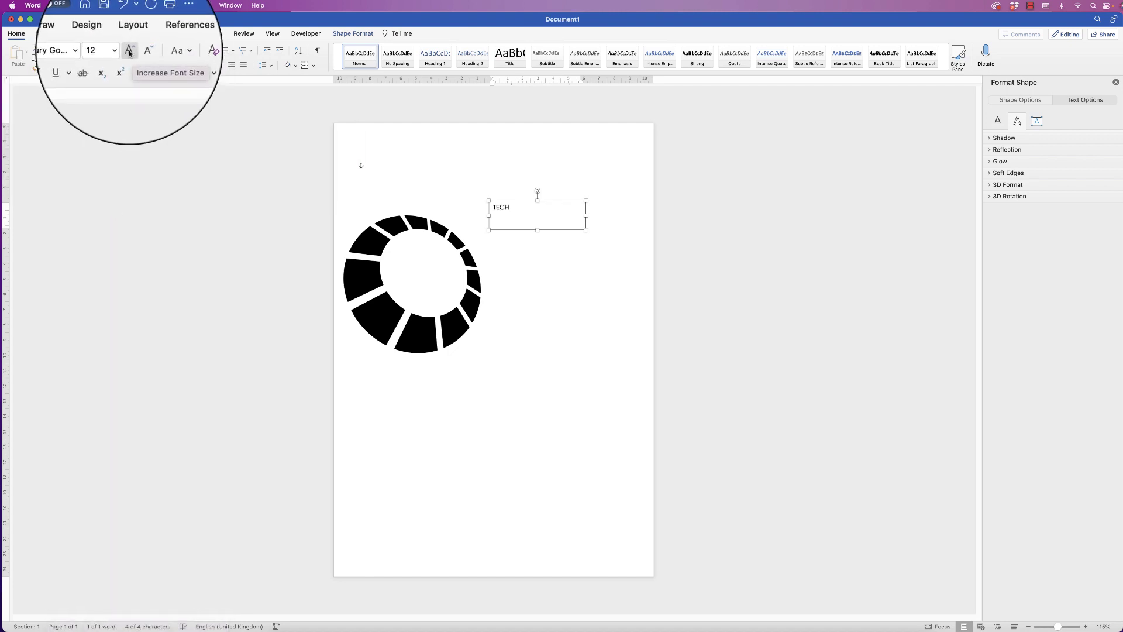
Enlarge TECH to 72 pt and resize its box around the larger text
{"action": "left_click", "coordinate": [129, 51]}
{"action": "left_click", "coordinate": [129, 51]}
{"action": "left_click", "coordinate": [129, 52]}
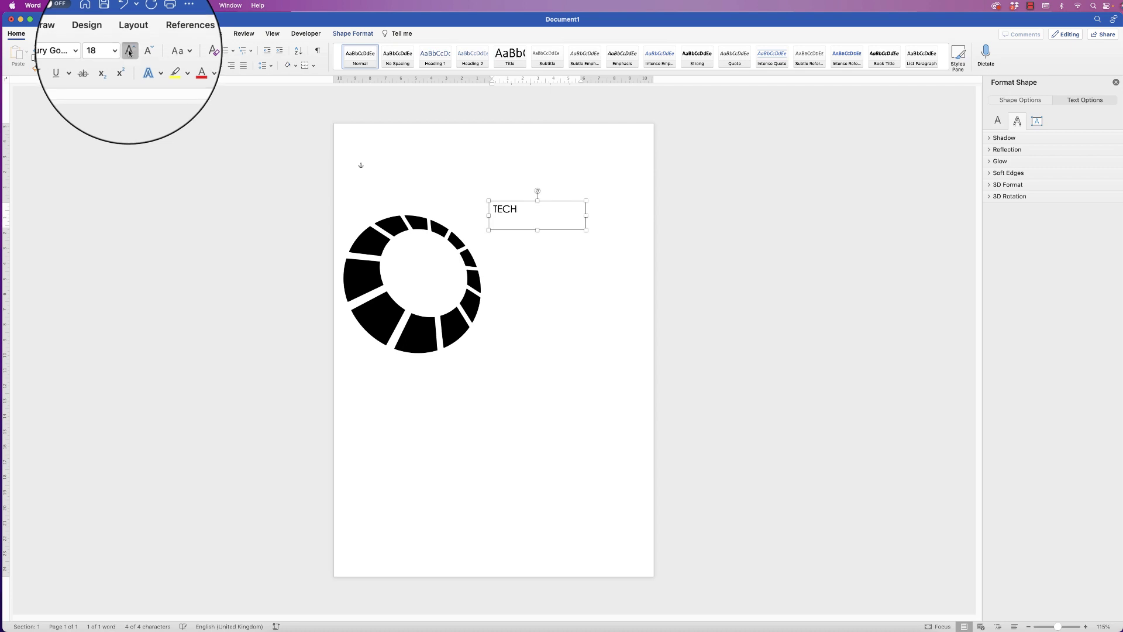
{"action": "left_click", "coordinate": [129, 52]}
{"action": "left_click", "coordinate": [129, 51]}
{"action": "left_click", "coordinate": [129, 51]}
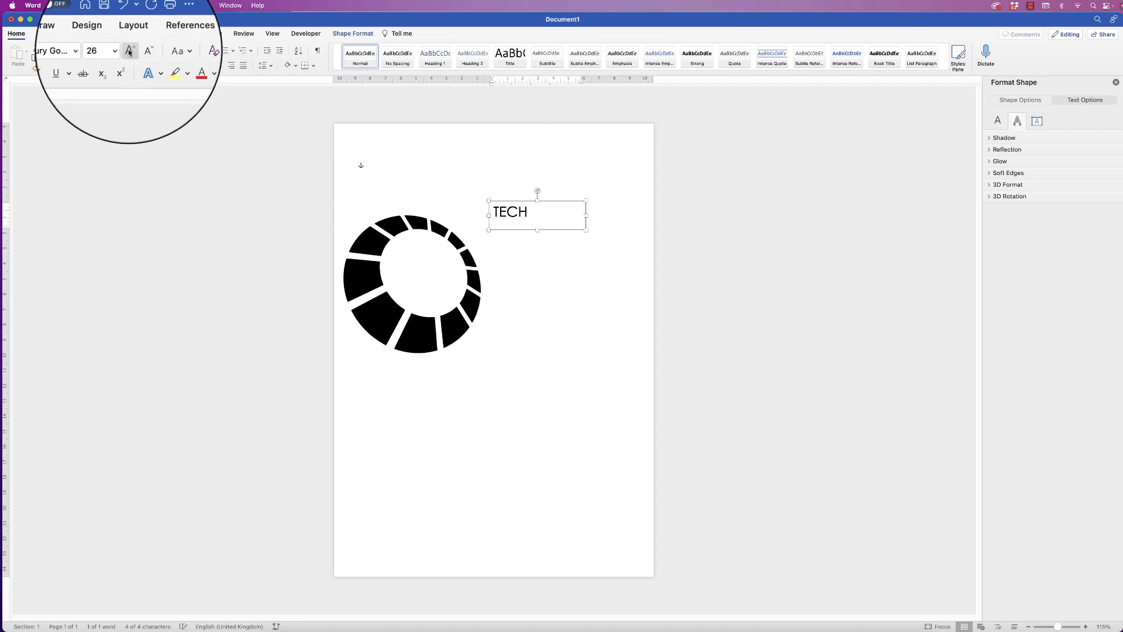
{"action": "left_click", "coordinate": [129, 51]}
{"action": "left_click", "coordinate": [129, 50]}
{"action": "left_click", "coordinate": [129, 51]}
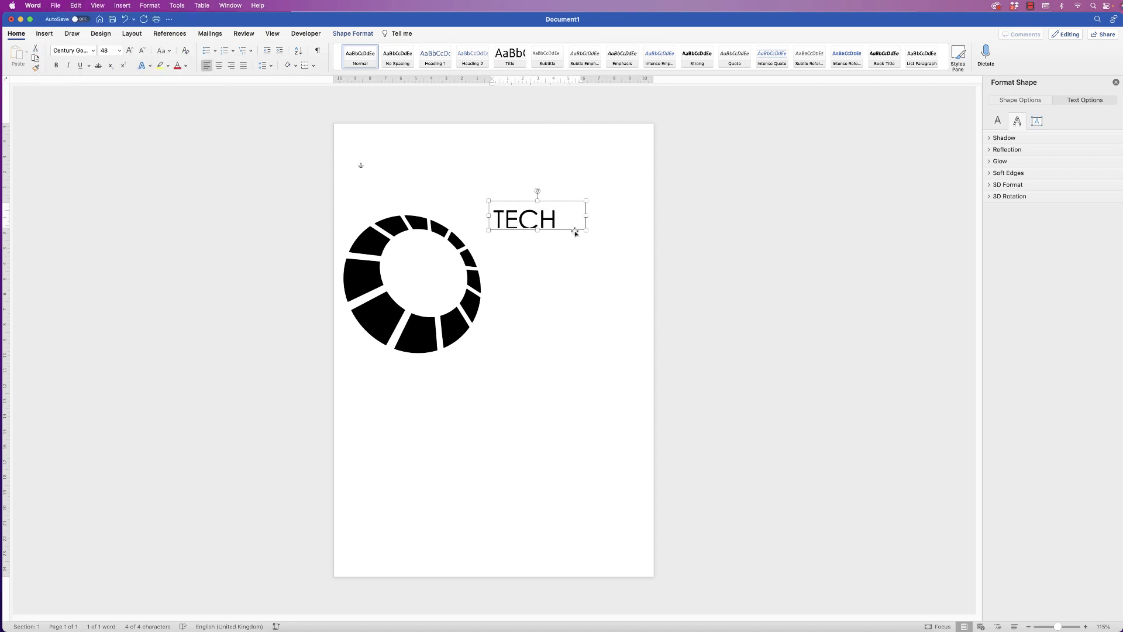
{"action": "left_click_drag", "start_coordinate": [587, 232], "coordinate": [559, 260]}
{"action": "key", "text": "super+shift+period"}
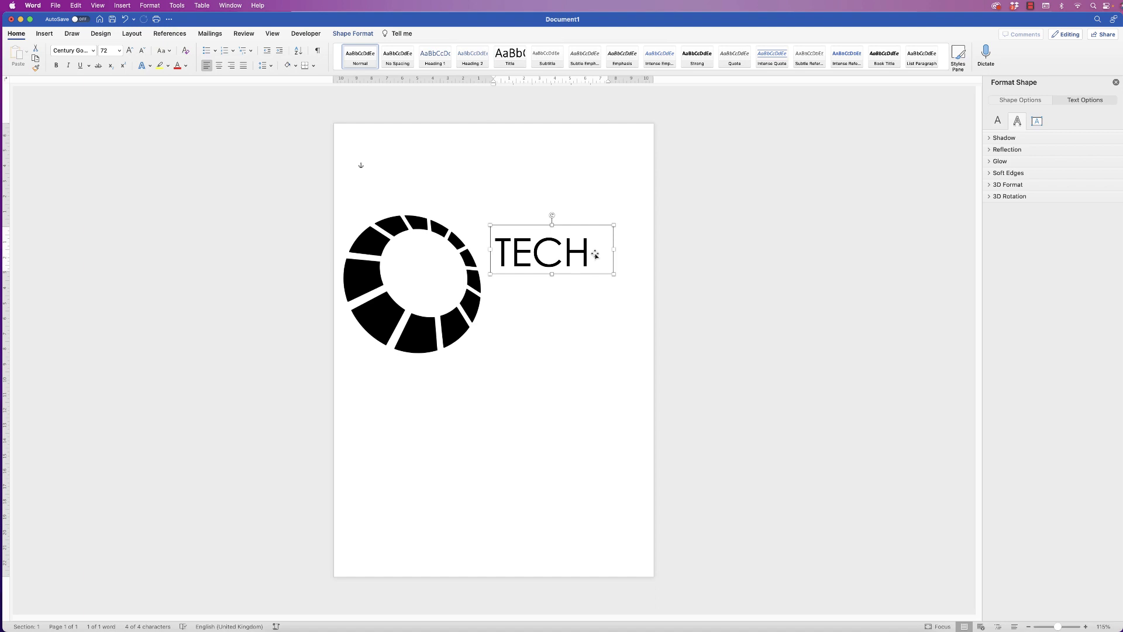
Remove stray characters after TECH and trim the box height to fit the word
{"action": "left_click_drag", "start_coordinate": [550, 279], "coordinate": [551, 328]}
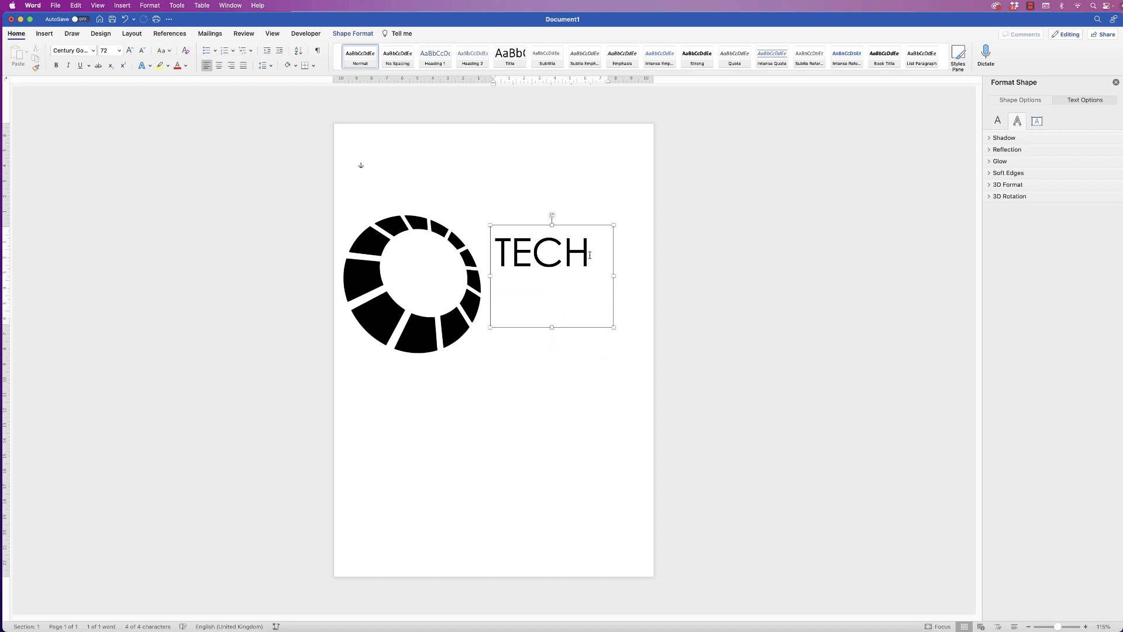
{"action": "left_click", "coordinate": [608, 240]}
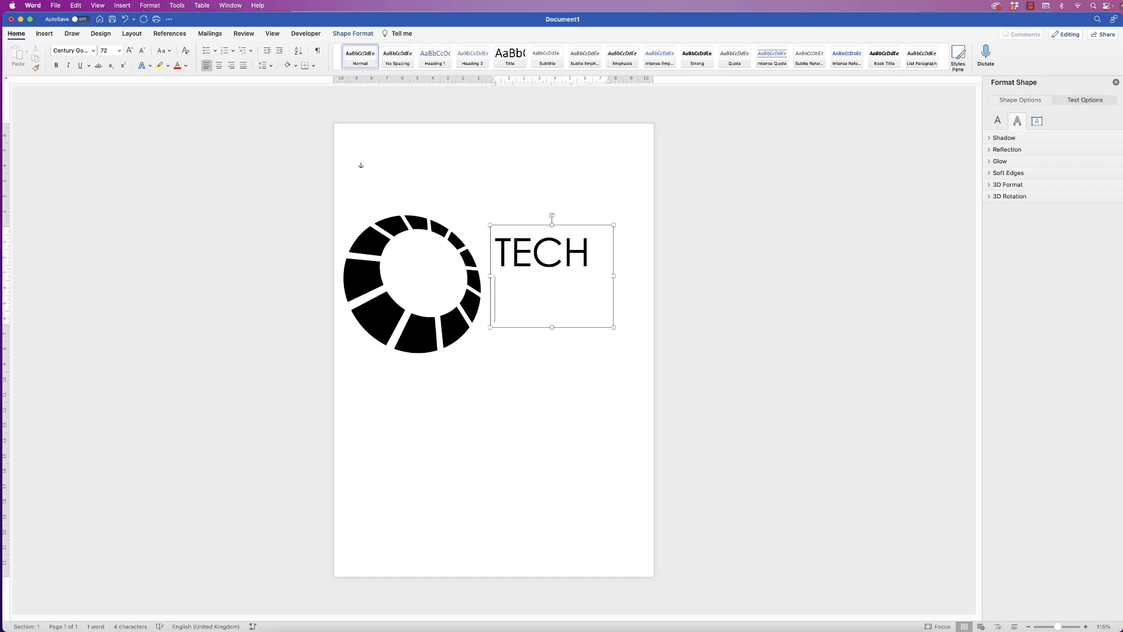
{"action": "type", "text": "SKDJF"}
{"action": "key", "text": "BackSpace"}
{"action": "key", "text": "BackSpace"}
{"action": "key", "text": "BackSpace"}
{"action": "key", "text": "BackSpace"}
{"action": "key", "text": "BackSpace"}
{"action": "key", "text": "BackSpace"}
{"action": "left_click_drag", "start_coordinate": [551, 328], "coordinate": [557, 279]}
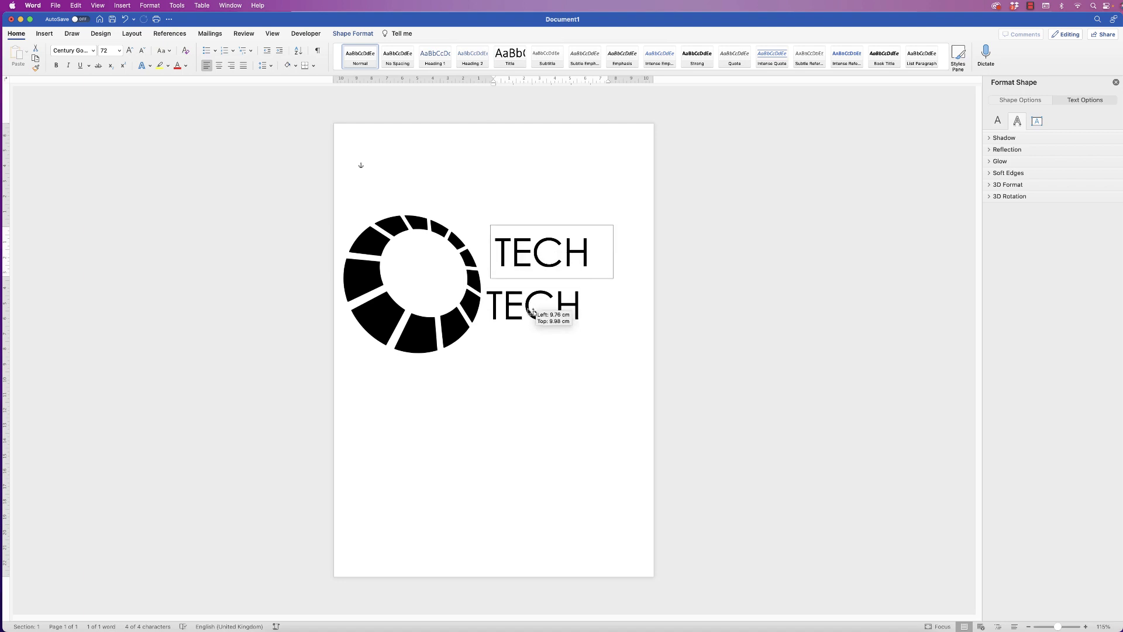
Place the TECH copy below, widen it, retype it as COMPANY and reduce it to 48 pt
{"action": "left_click_drag", "start_coordinate": [533, 312], "coordinate": [543, 323]}
{"action": "left_click_drag", "start_coordinate": [617, 317], "coordinate": [541, 318]}
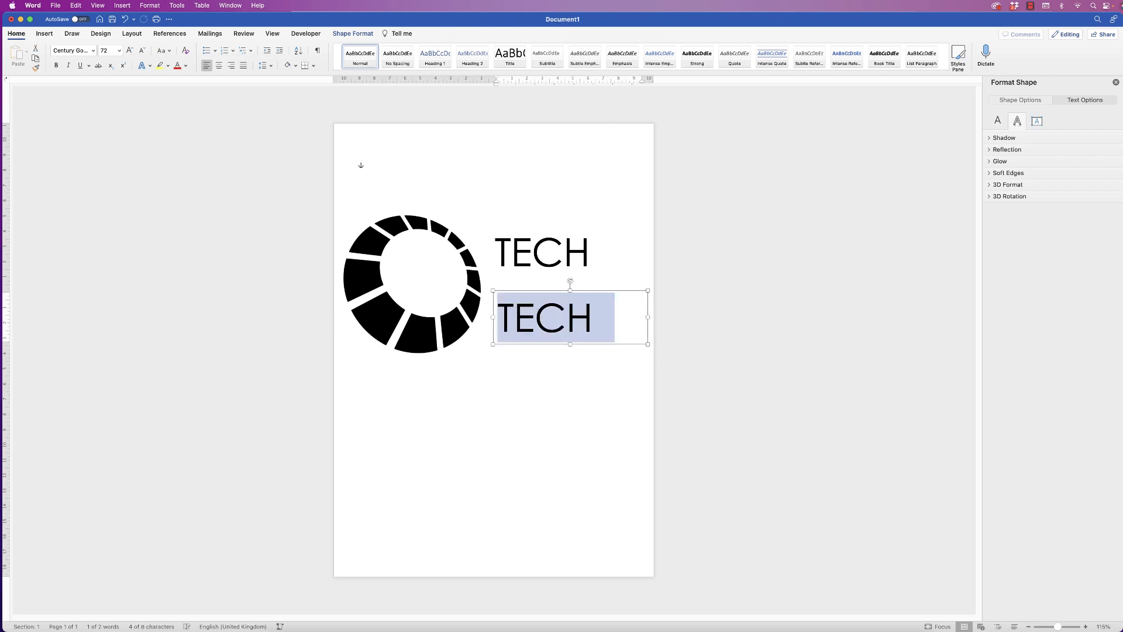
{"action": "type", "text": "COMP"}
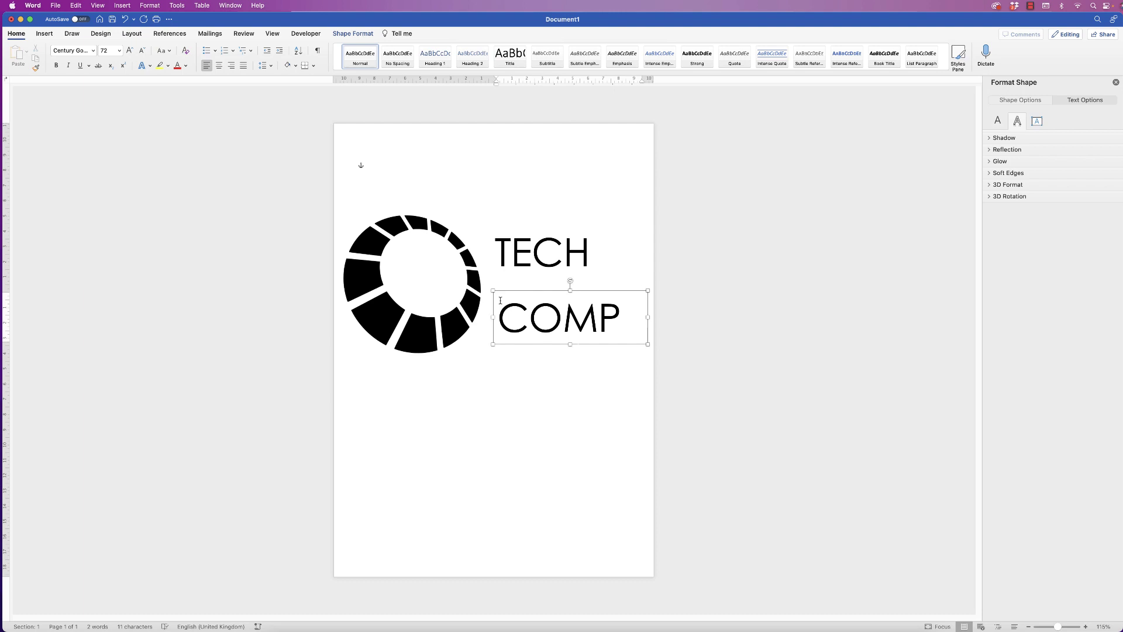
{"action": "left_click", "coordinate": [476, 364]}
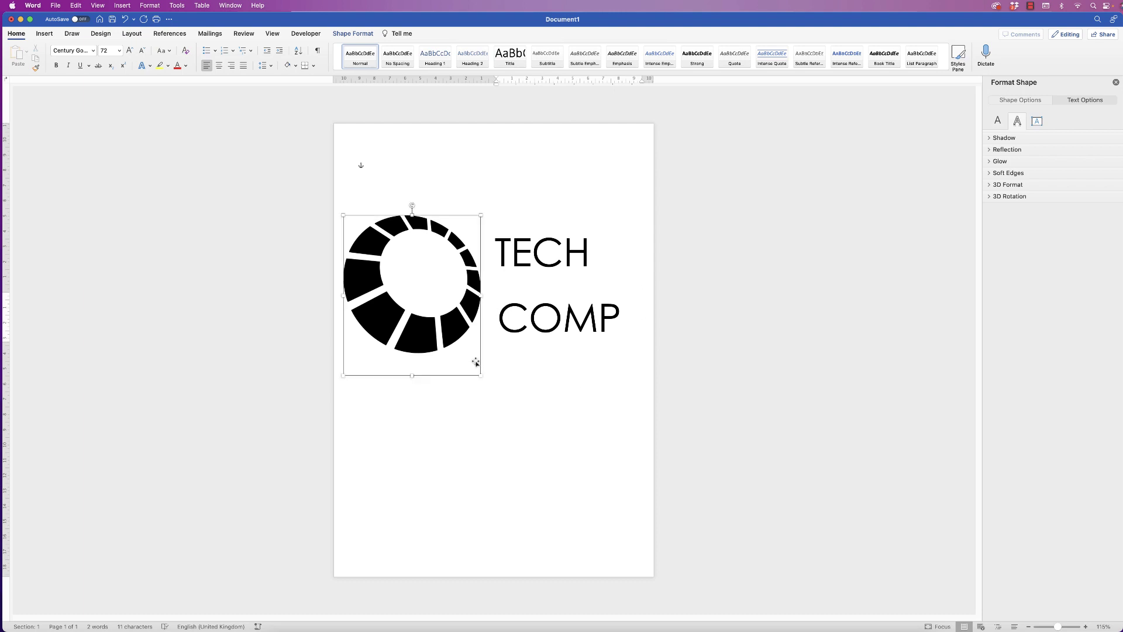
{"action": "left_click", "coordinate": [530, 333]}
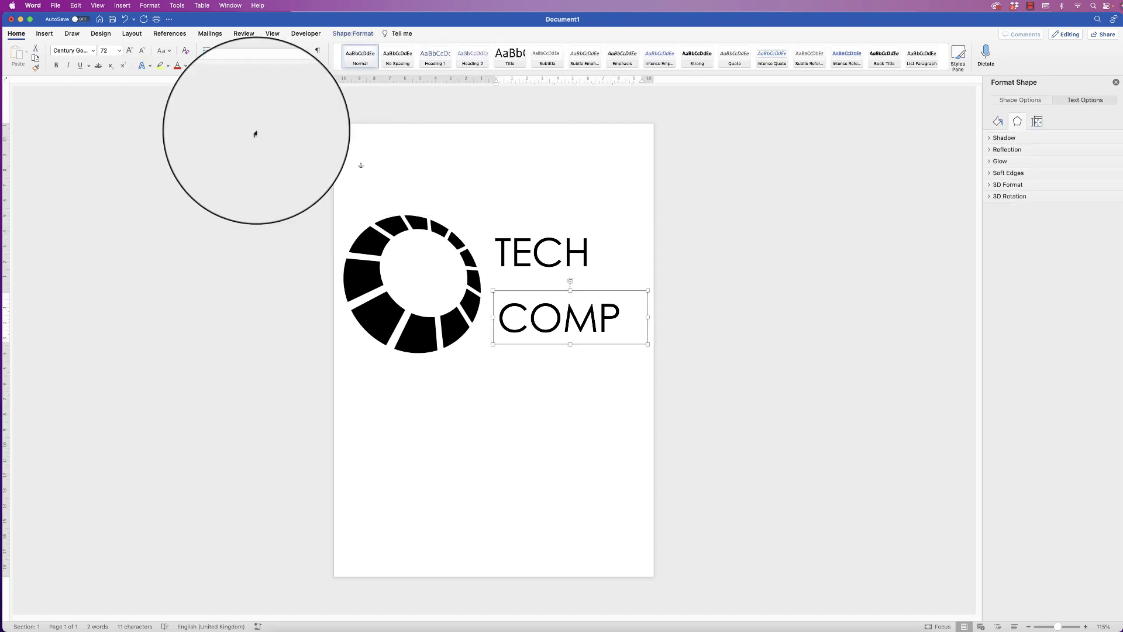
{"action": "left_click", "coordinate": [142, 53]}
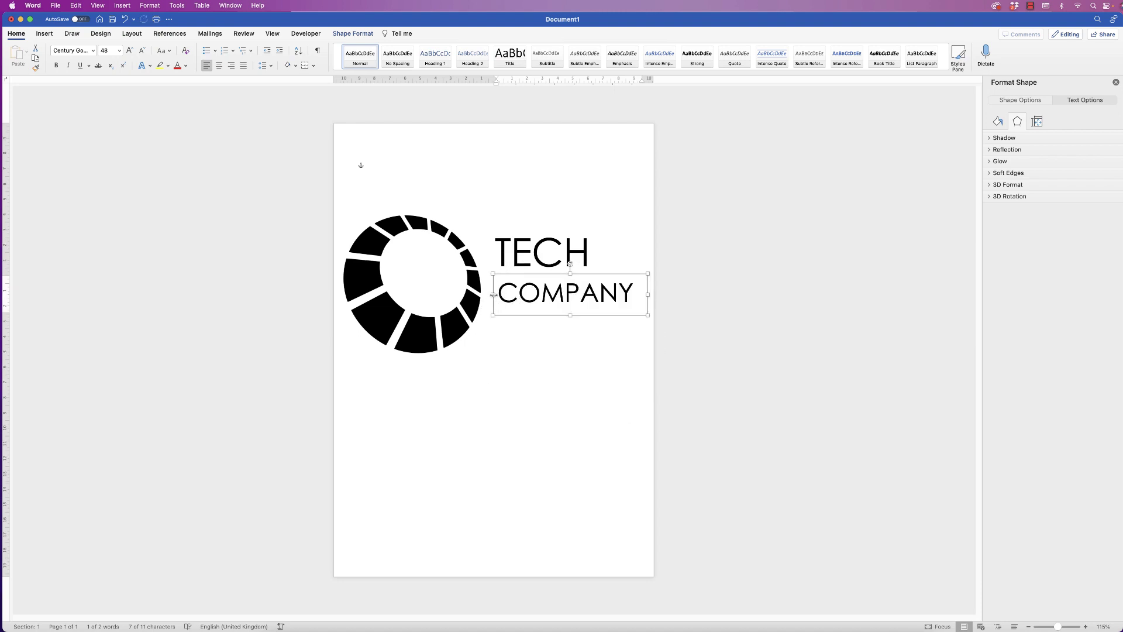
Move the COMPANY box up to sit directly beneath TECH
{"action": "left_click_drag", "start_coordinate": [529, 300], "coordinate": [528, 287]}
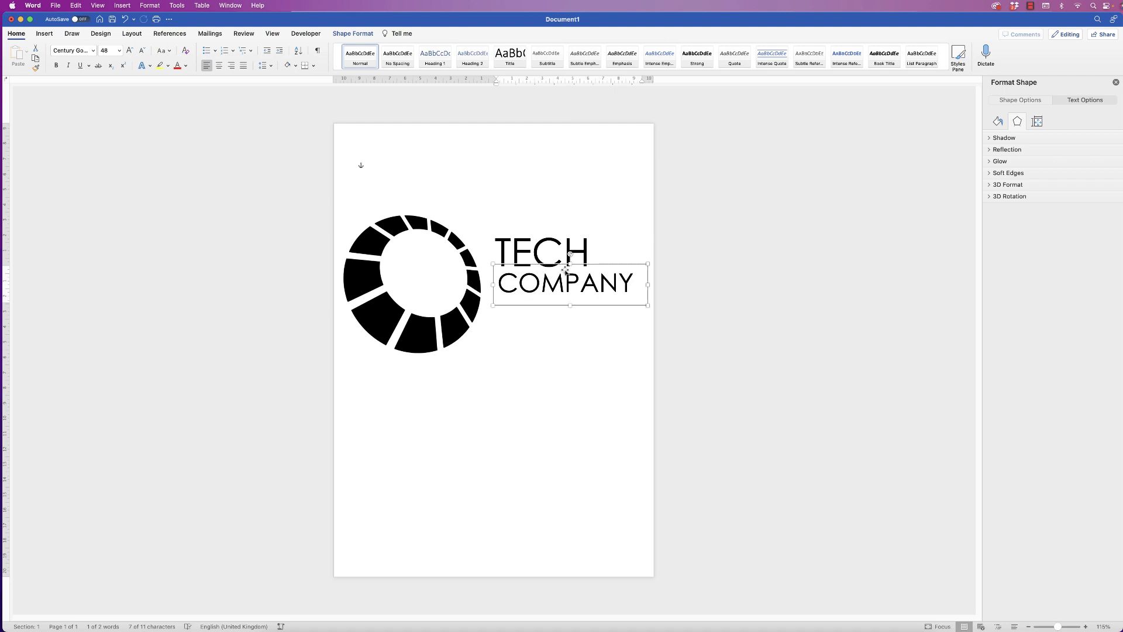
{"action": "mouse_move", "coordinate": [527, 294]}
{"action": "left_mouse_down"}
{"action": "mouse_move", "coordinate": [527, 282]}
{"action": "mouse_move", "coordinate": [525, 339]}
{"action": "mouse_move", "coordinate": [527, 296]}
{"action": "left_mouse_up"}
Select TECH and COMPANY, align them to the left and group them into one object
{"action": "left_click", "coordinate": [517, 252], "text": "shift"}
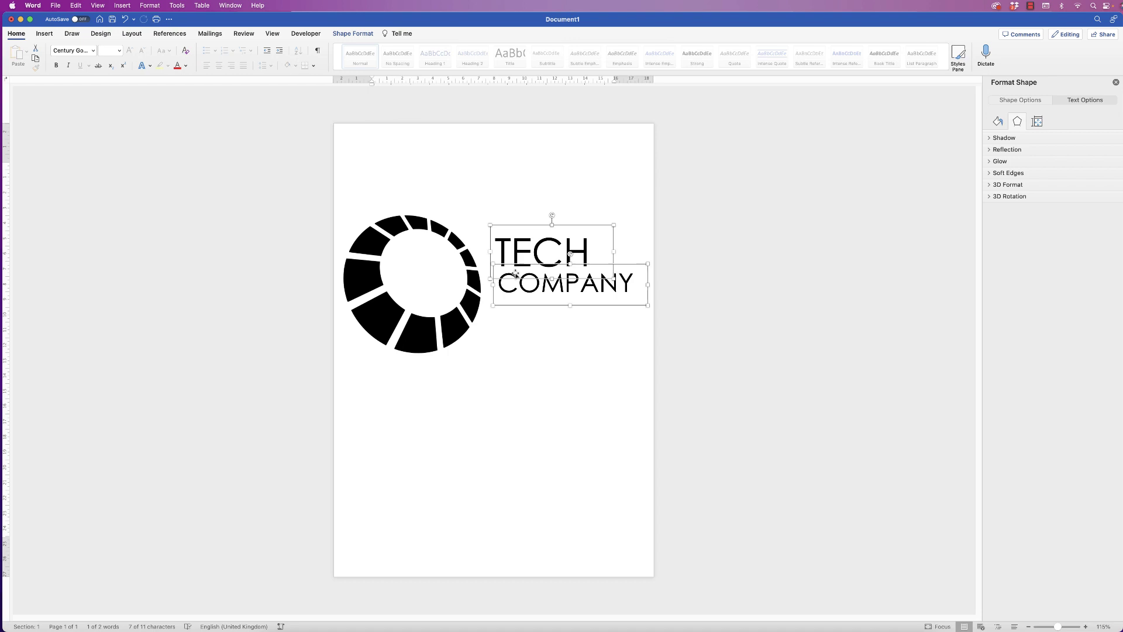
{"action": "left_click", "coordinate": [352, 33]}
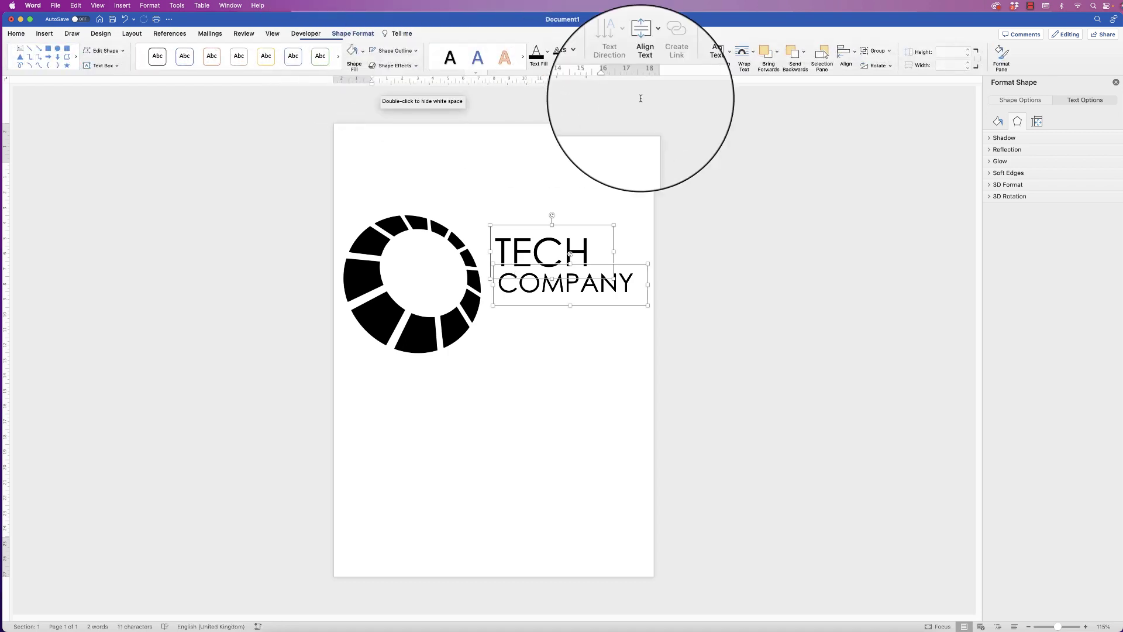
{"action": "left_click", "coordinate": [854, 53]}
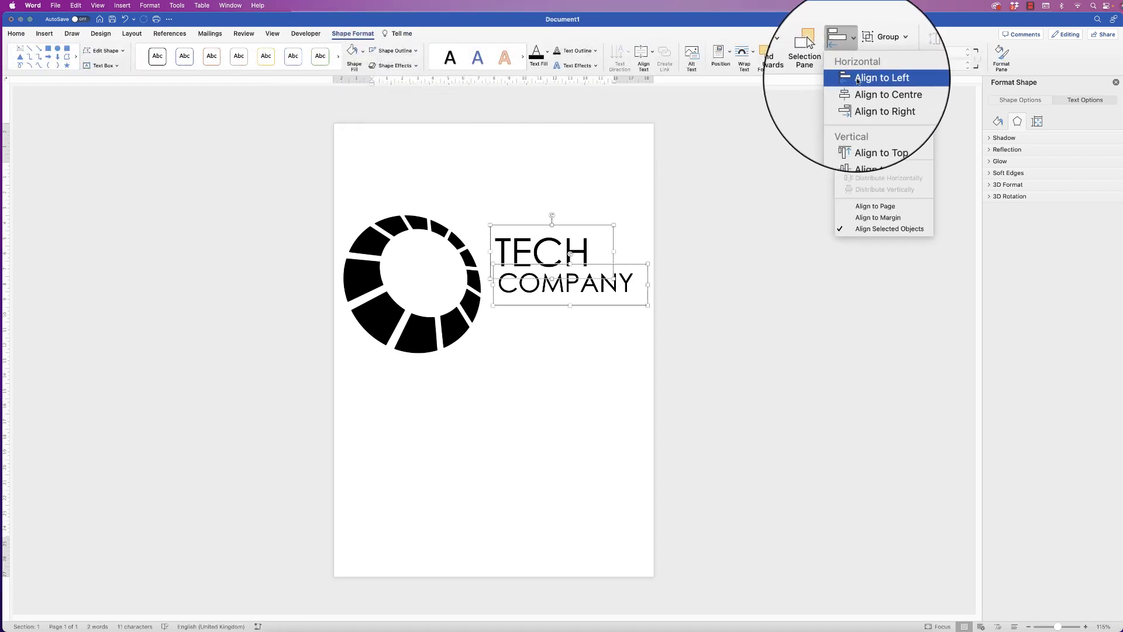
{"action": "left_click", "coordinate": [857, 81]}
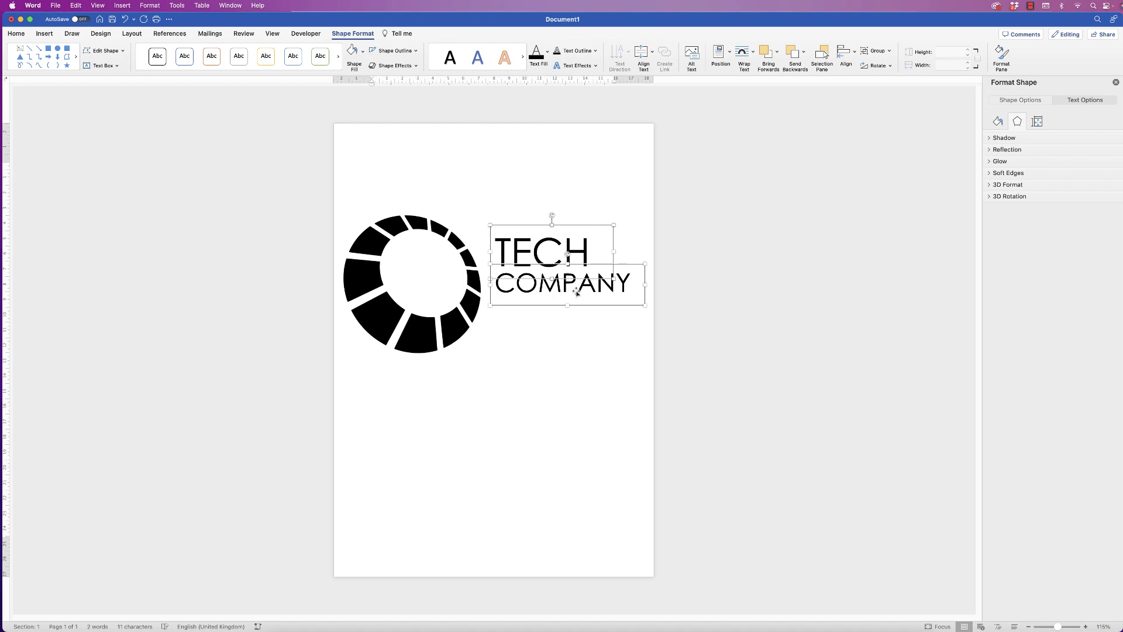
{"action": "left_click", "coordinate": [876, 51]}
{"action": "left_click", "coordinate": [882, 68]}
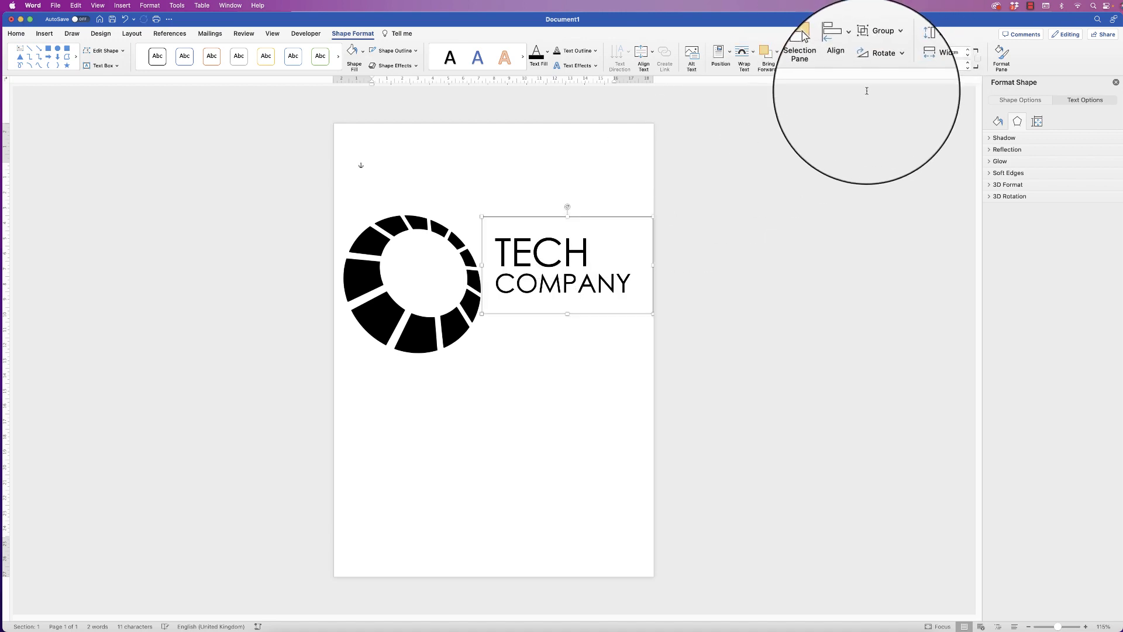
Shrink the ring logo to the wordmark's height and place it snugly left of TECH COMPANY
{"action": "left_click", "coordinate": [439, 288]}
{"action": "left_click_drag", "start_coordinate": [342, 216], "coordinate": [401, 274]}
{"action": "left_click_drag", "start_coordinate": [441, 341], "coordinate": [441, 317]}
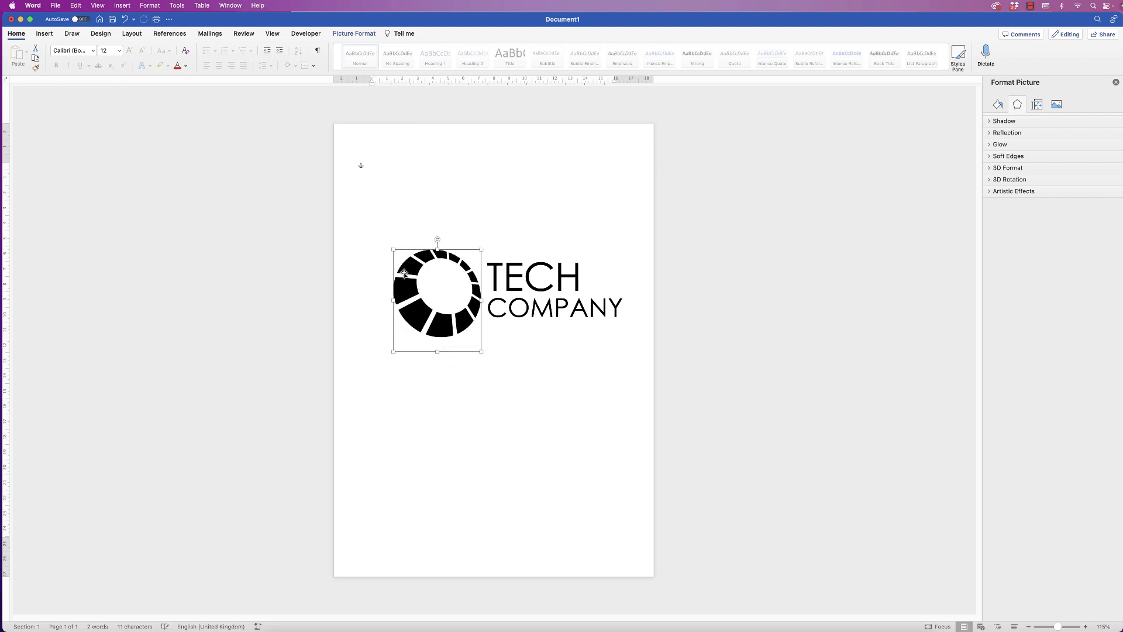
{"action": "left_click_drag", "start_coordinate": [393, 249], "coordinate": [417, 278]}
{"action": "left_click_drag", "start_coordinate": [447, 337], "coordinate": [448, 317]}
{"action": "left_click", "coordinate": [1041, 608]}
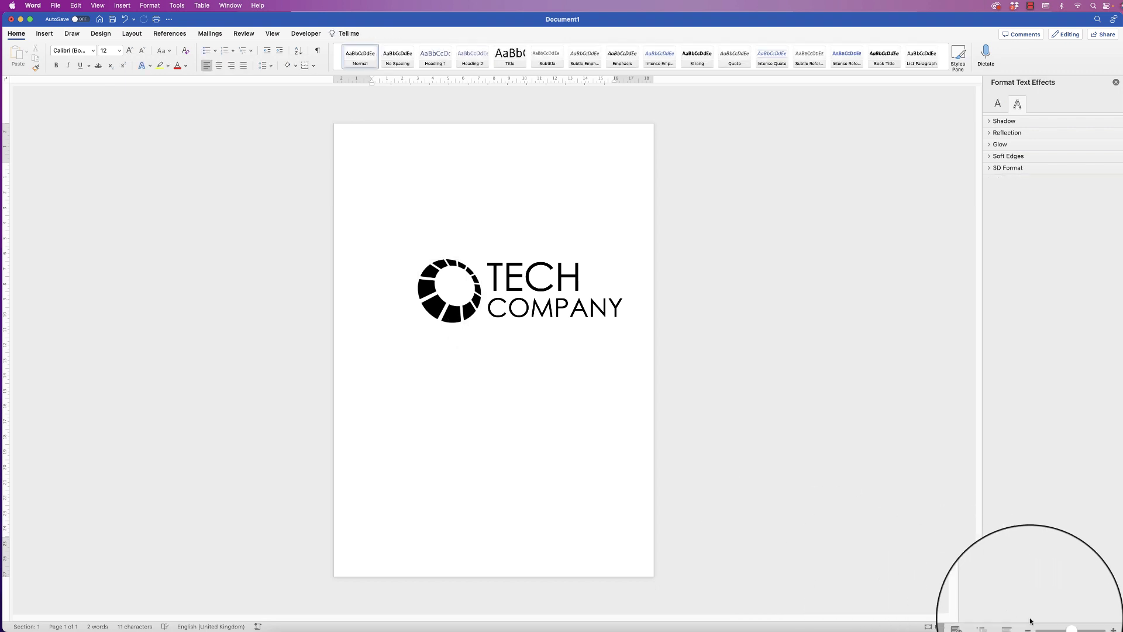
{"action": "mouse_move", "coordinate": [1058, 627]}
{"action": "left_mouse_down"}
{"action": "mouse_move", "coordinate": [1039, 627]}
{"action": "mouse_move", "coordinate": [1057, 627]}
{"action": "left_mouse_up"}
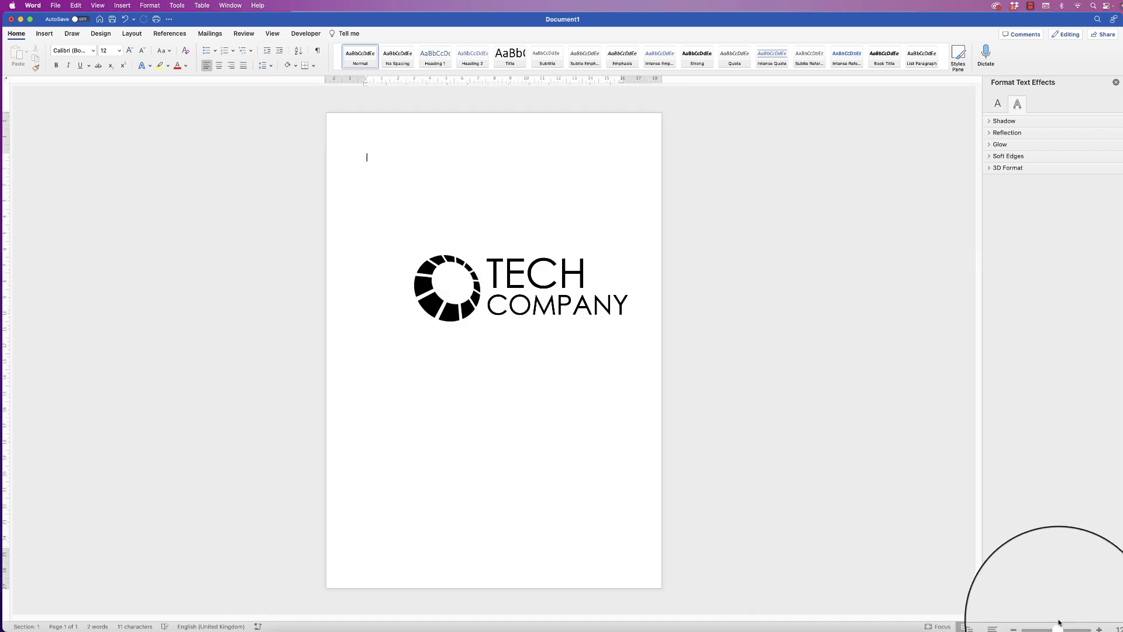
Place a copy of the ring logo at the page's bottom-left
{"action": "left_click", "coordinate": [527, 286]}
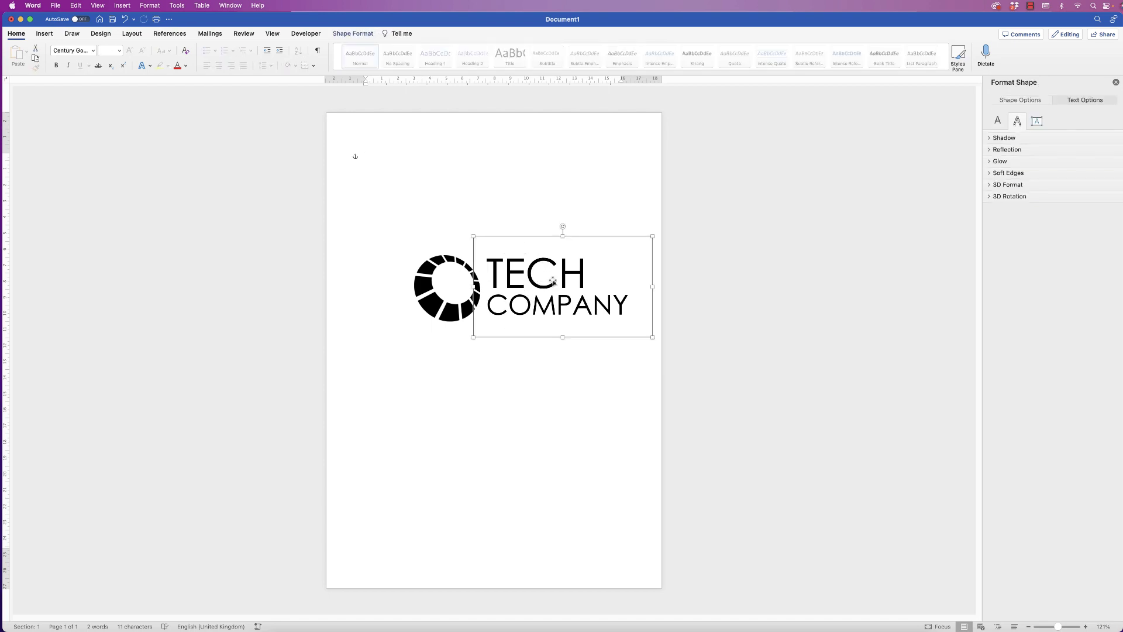
{"action": "left_click", "coordinate": [449, 312]}
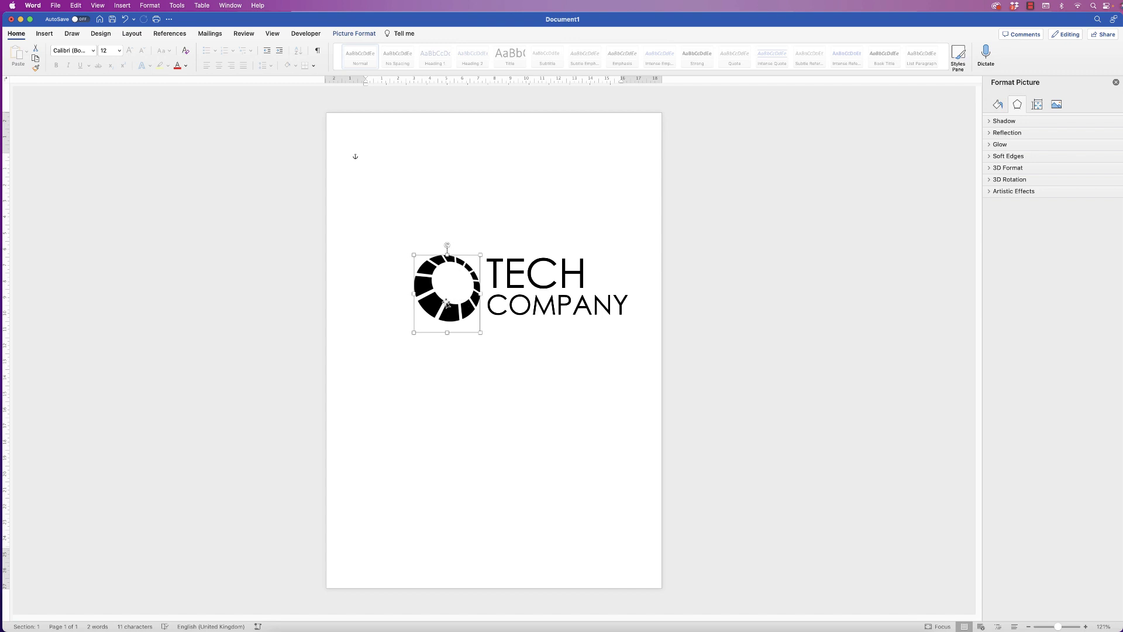
{"action": "left_click_drag", "start_coordinate": [449, 305], "coordinate": [376, 558]}
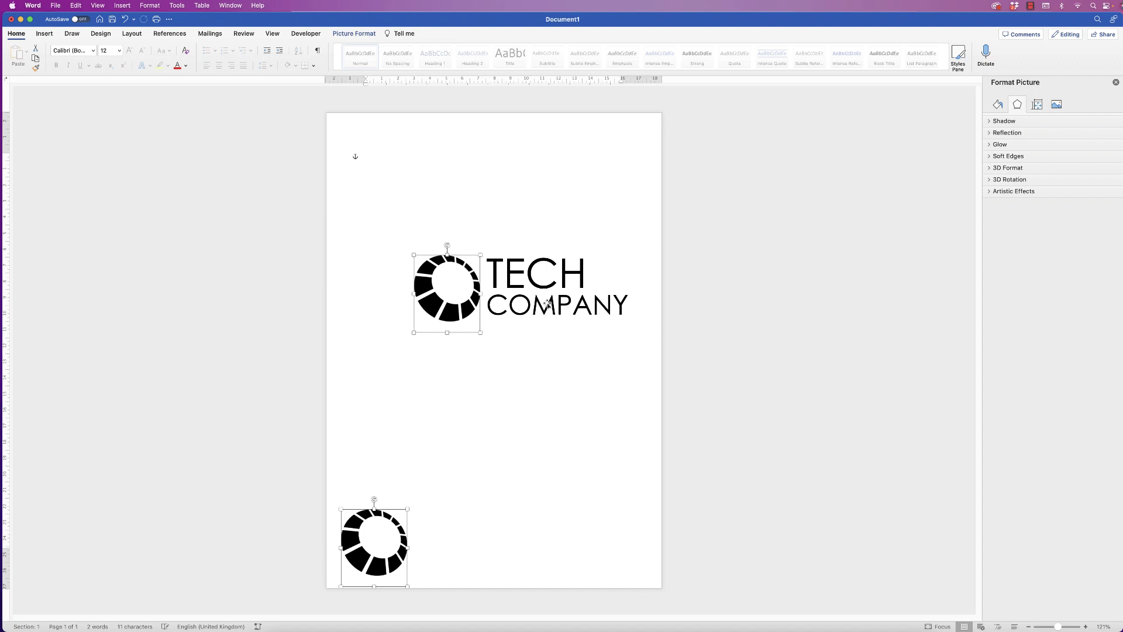
Group the ring picture with the TECH COMPANY text box into one logo
{"action": "left_click", "coordinate": [523, 307], "text": "shift"}
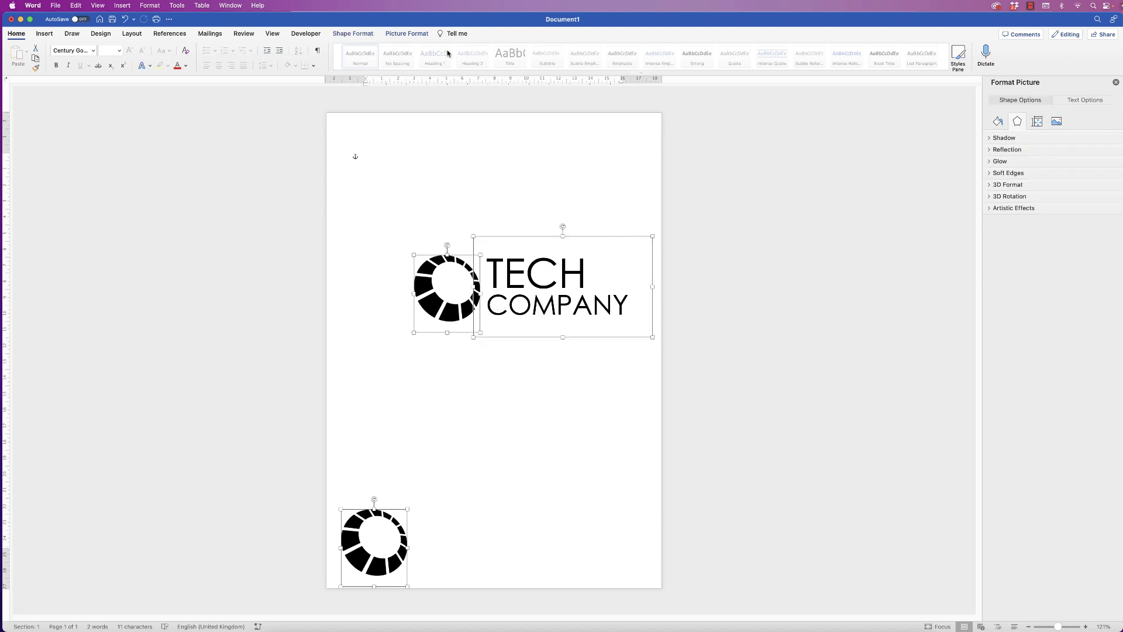
{"action": "left_click", "coordinate": [406, 33]}
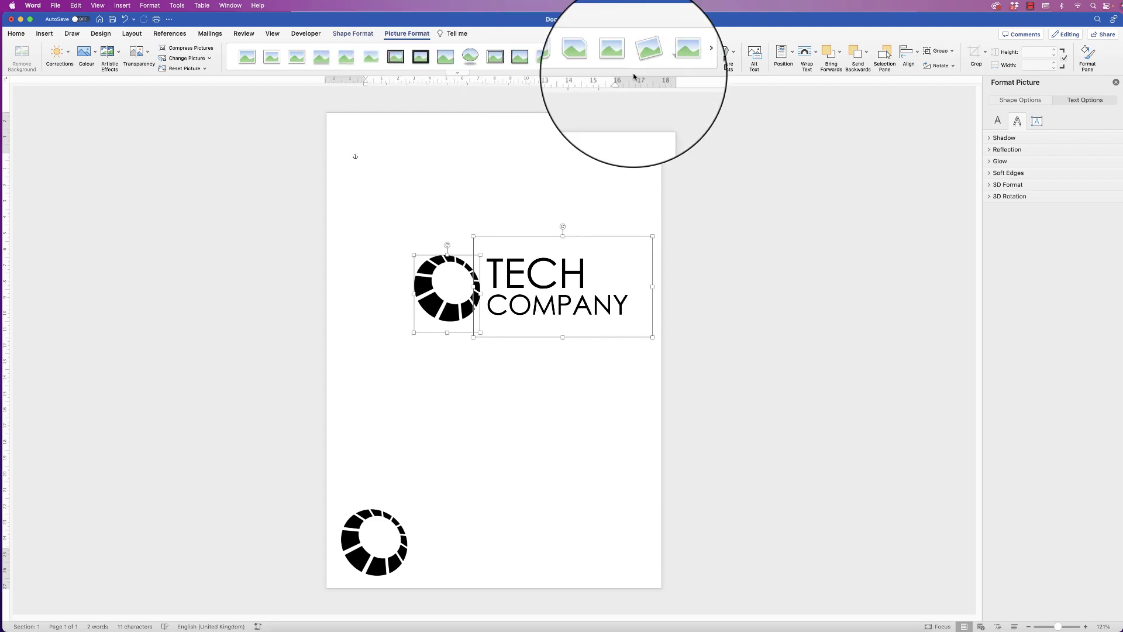
{"action": "left_click", "coordinate": [952, 51]}
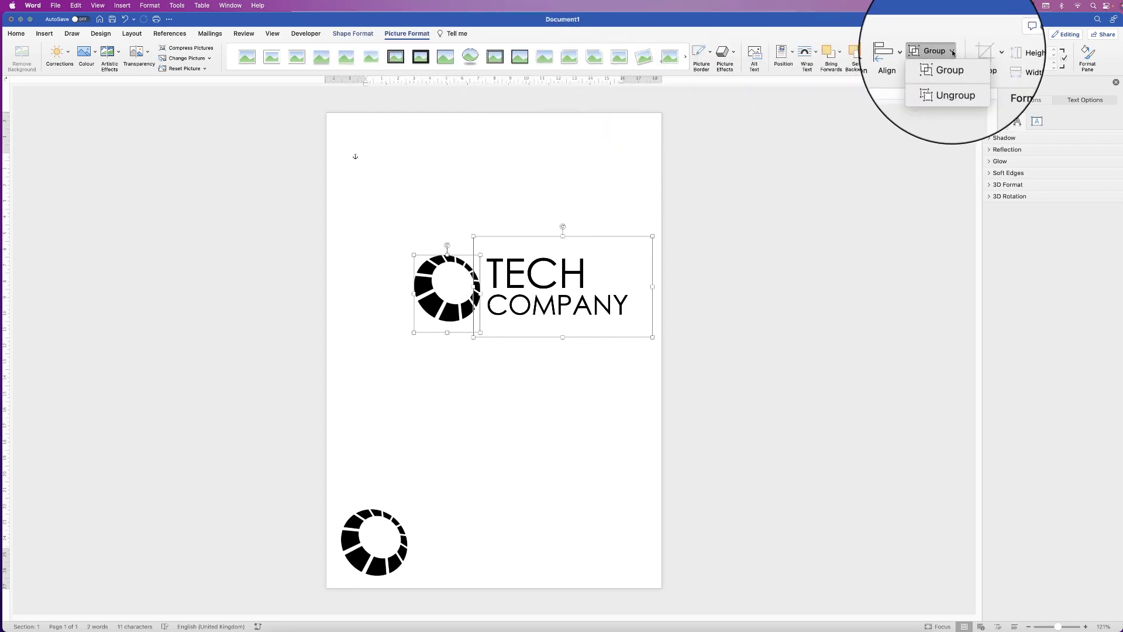
{"action": "left_click", "coordinate": [948, 70]}
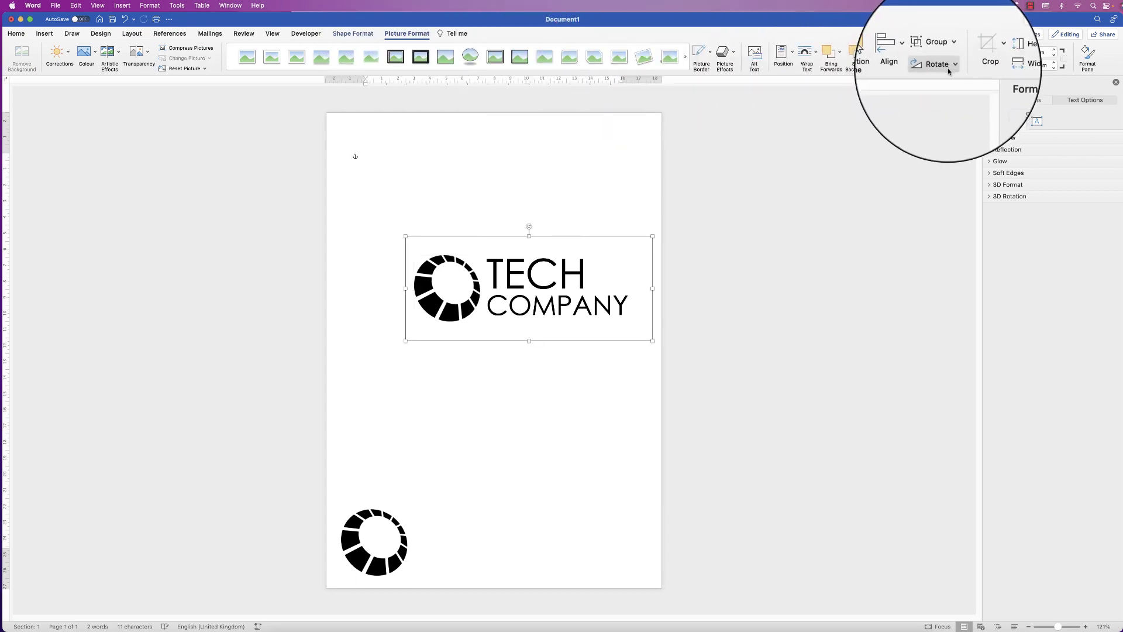
Move the grouped logo to the page's top-left, undoing a trial corner resize
{"action": "left_click_drag", "start_coordinate": [530, 278], "coordinate": [492, 170]}
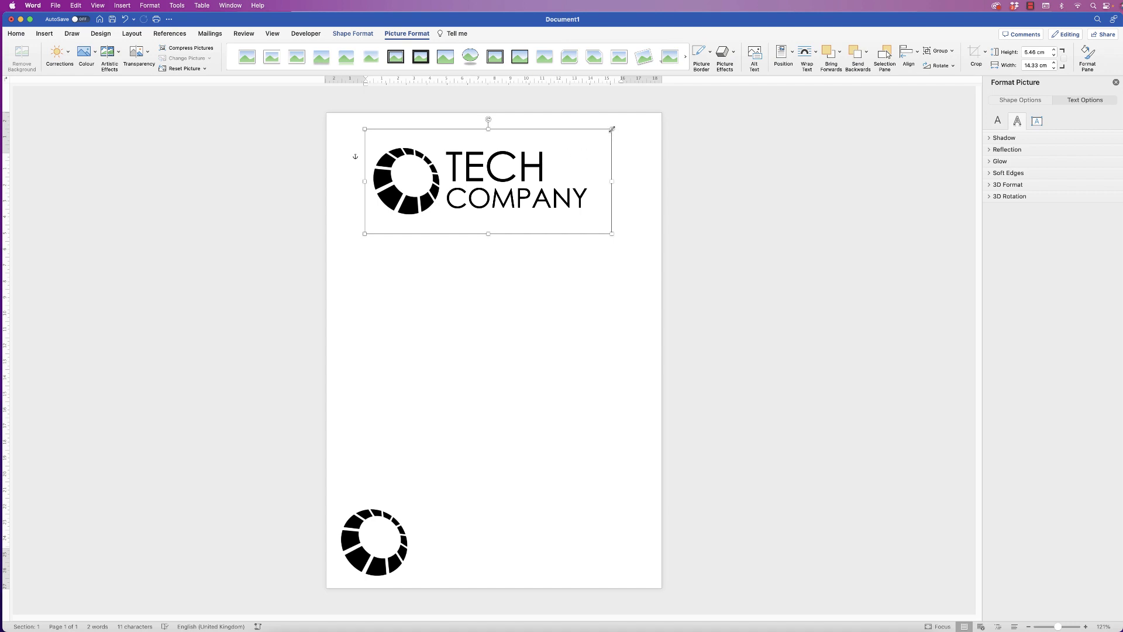
{"action": "left_click_drag", "start_coordinate": [611, 129], "coordinate": [640, 134]}
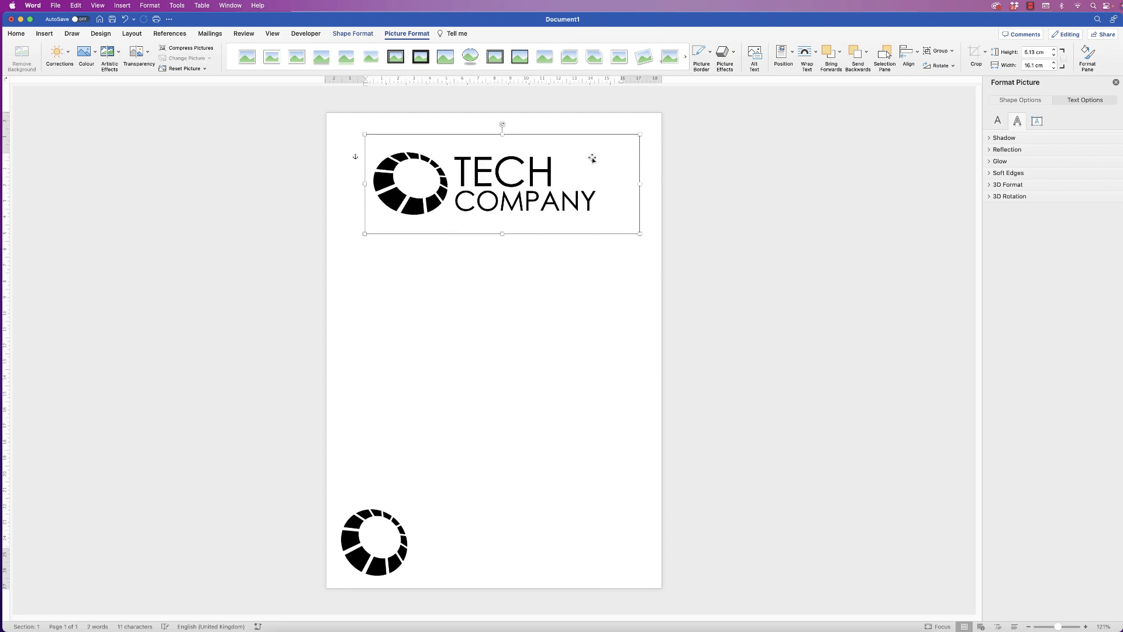
{"action": "key", "text": "super+z"}
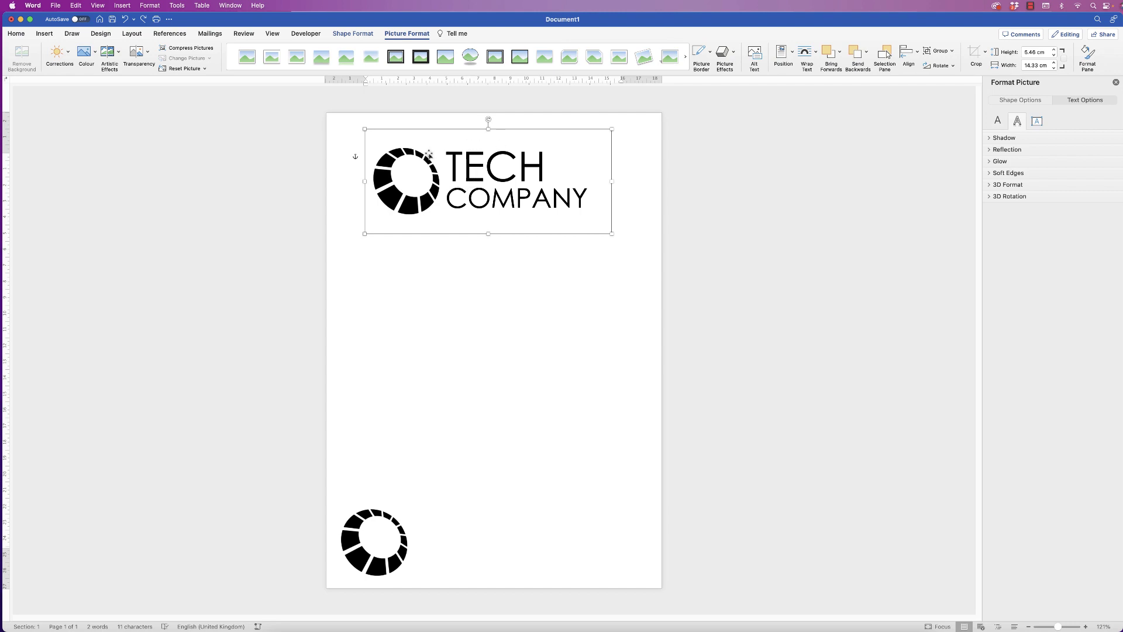
Save the grouped logo as the image Picture 3.png
{"action": "right_click", "coordinate": [475, 177]}
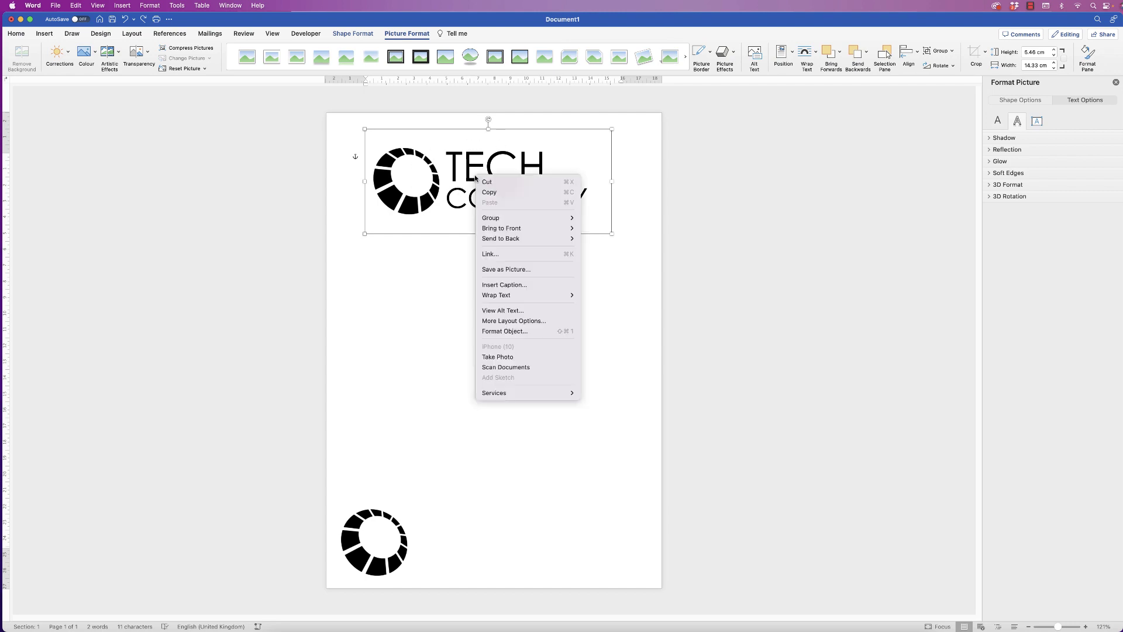
{"action": "left_click", "coordinate": [485, 271]}
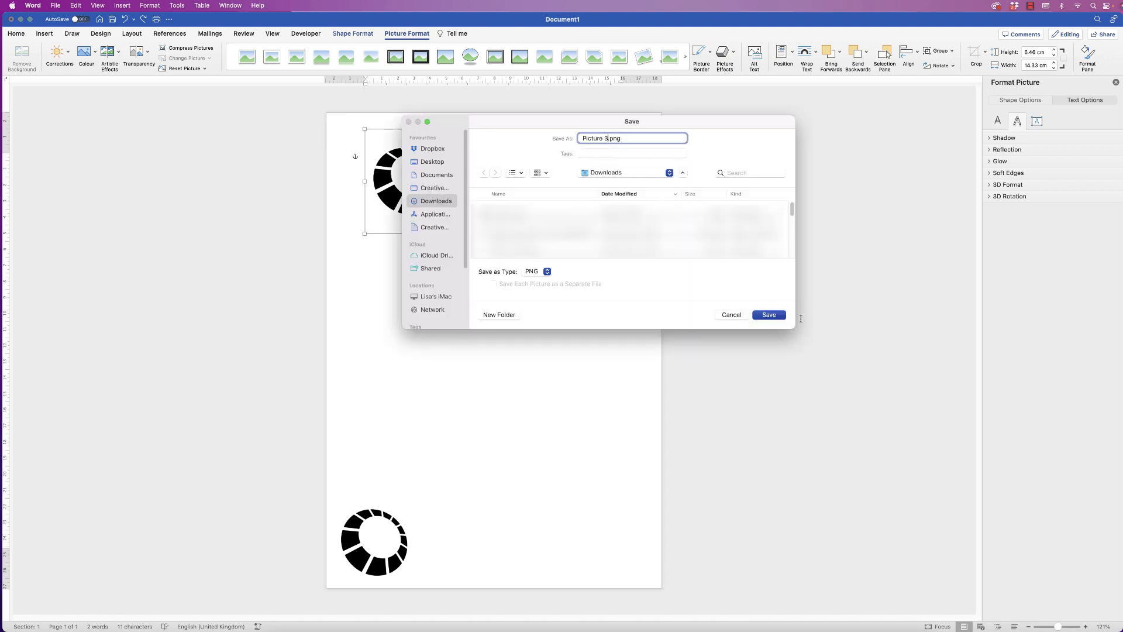
{"action": "left_click", "coordinate": [775, 317]}
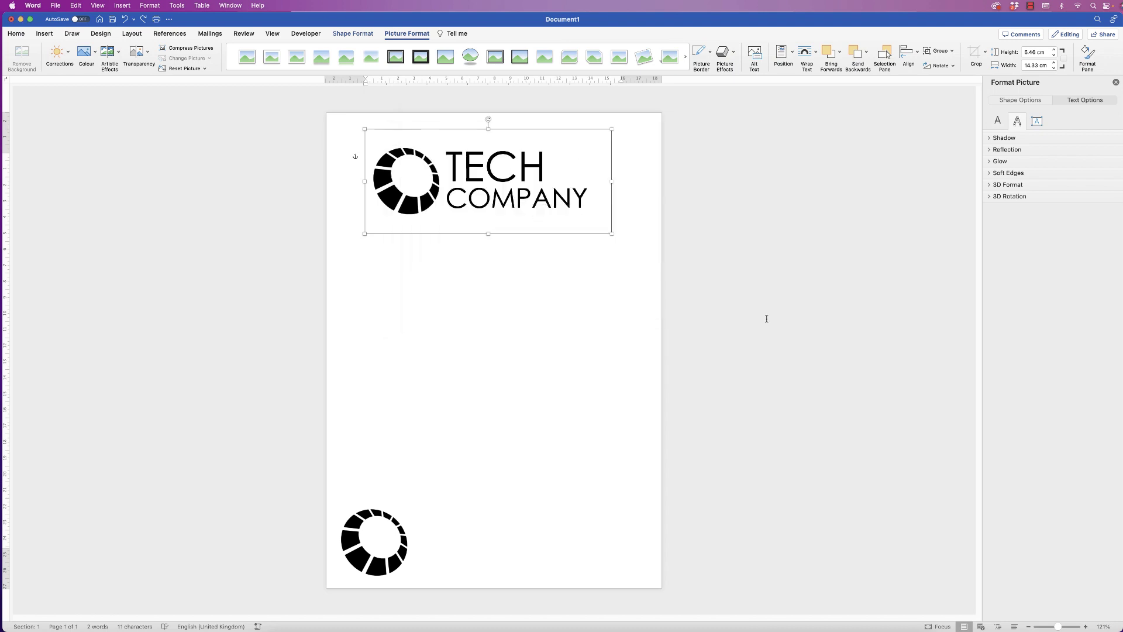
{"action": "left_click", "coordinate": [648, 313]}
Insert Picture 3.png into the document from file
{"action": "left_click", "coordinate": [52, 39]}
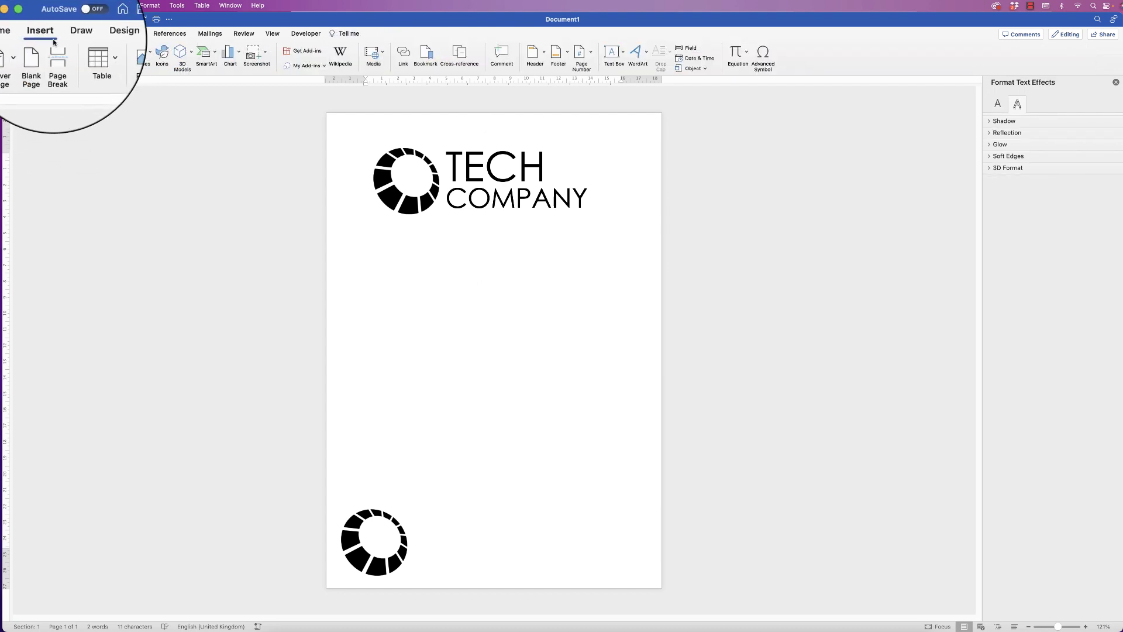
{"action": "left_click", "coordinate": [143, 56]}
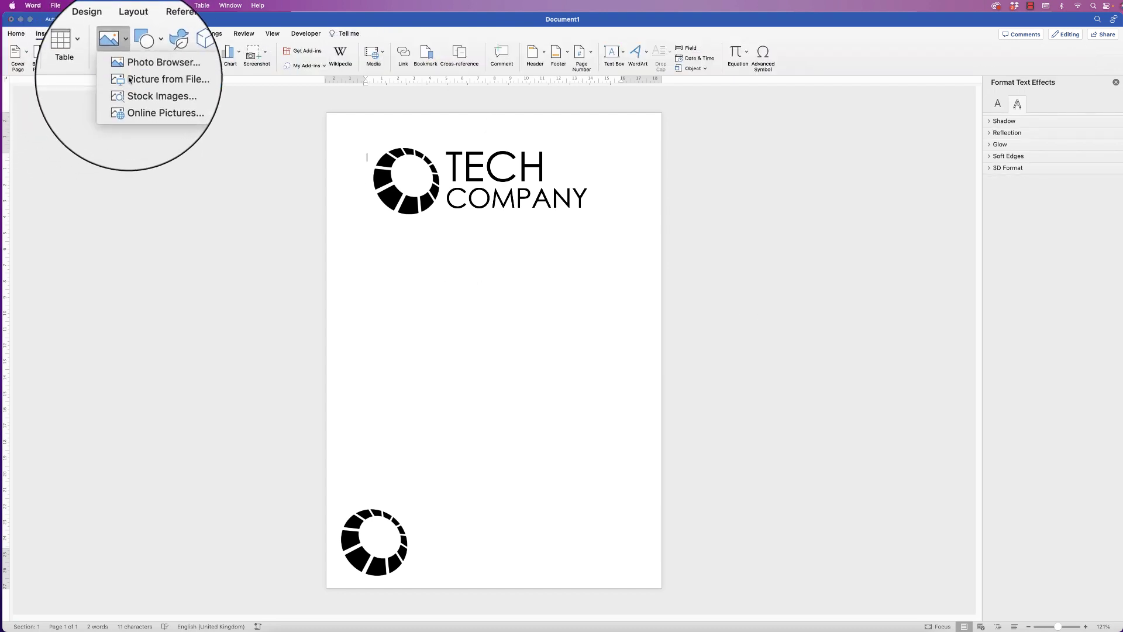
{"action": "left_click", "coordinate": [130, 80]}
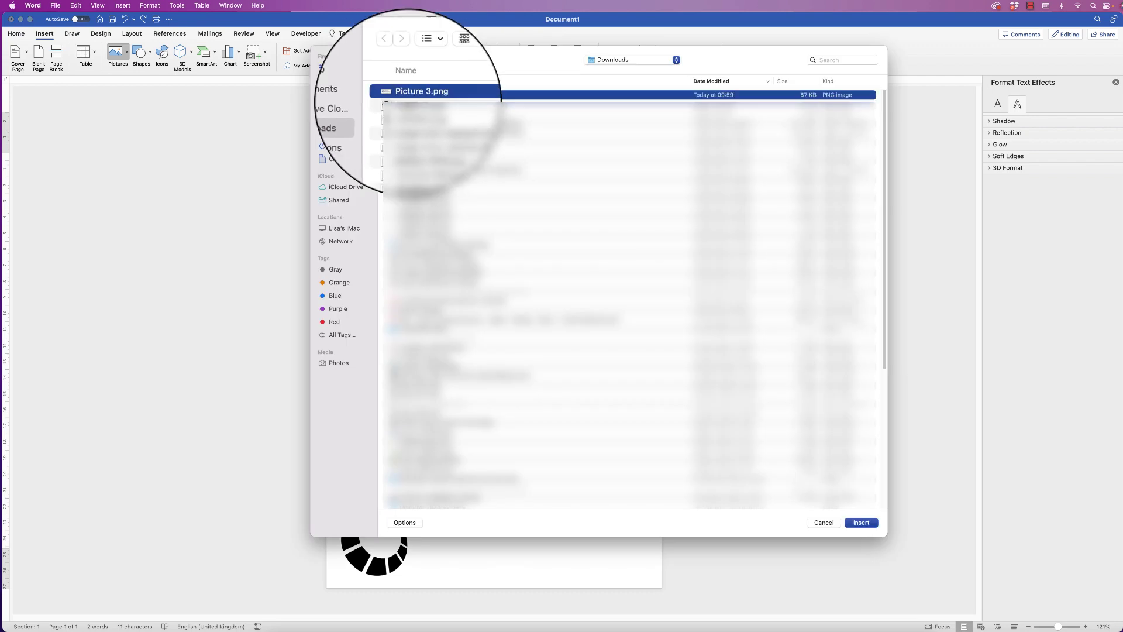
{"action": "left_click", "coordinate": [861, 523]}
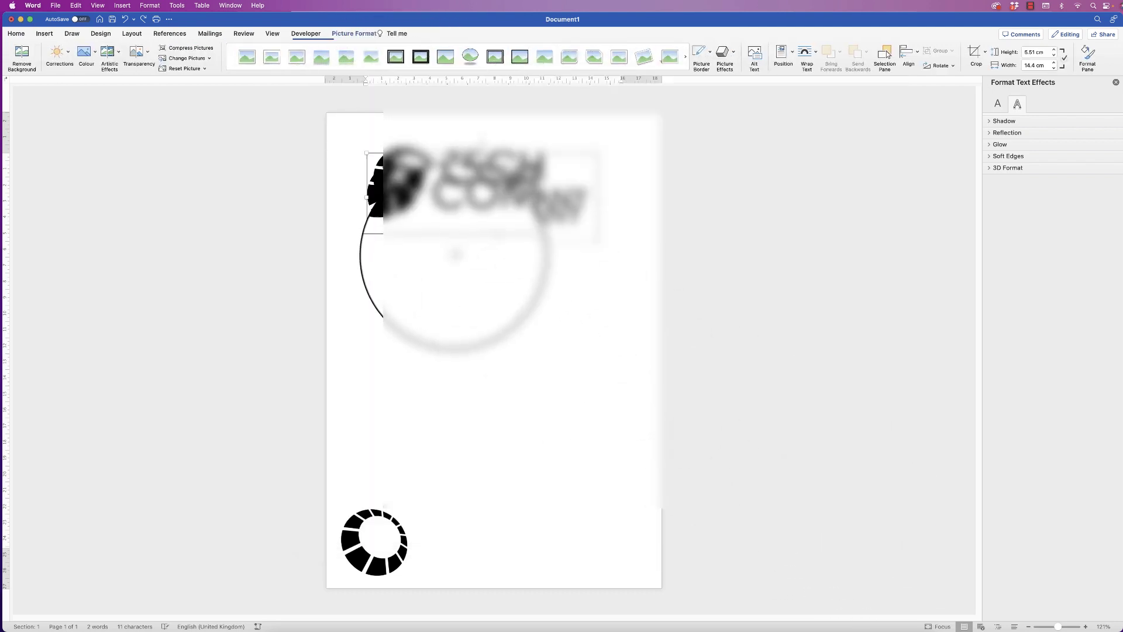
{"action": "left_click_drag", "start_coordinate": [461, 239], "coordinate": [461, 348]}
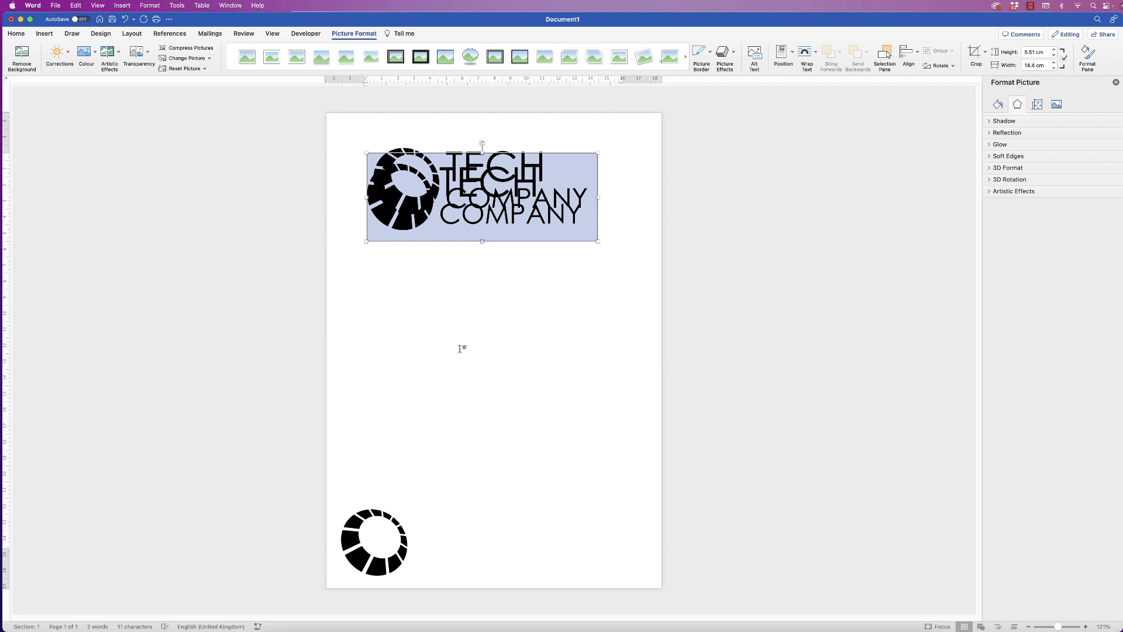
Set the inserted logo In Front of Text, shrink it to about 4 cm, and place it bottom-right
{"action": "left_click", "coordinate": [807, 56]}
{"action": "left_click", "coordinate": [819, 143]}
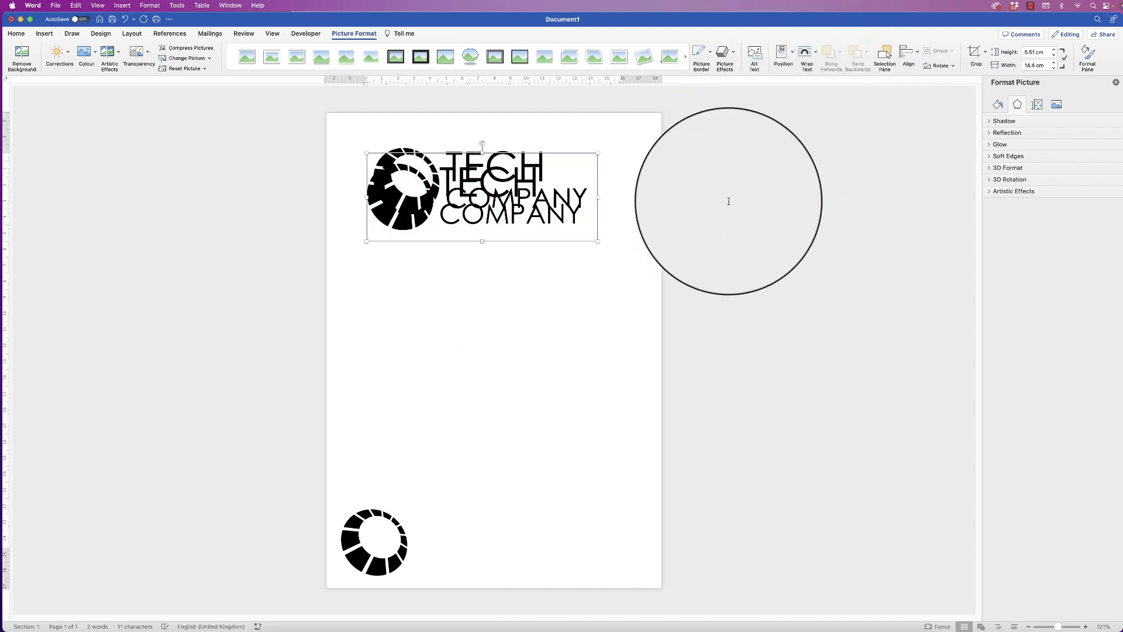
{"action": "left_click_drag", "start_coordinate": [471, 231], "coordinate": [478, 351]}
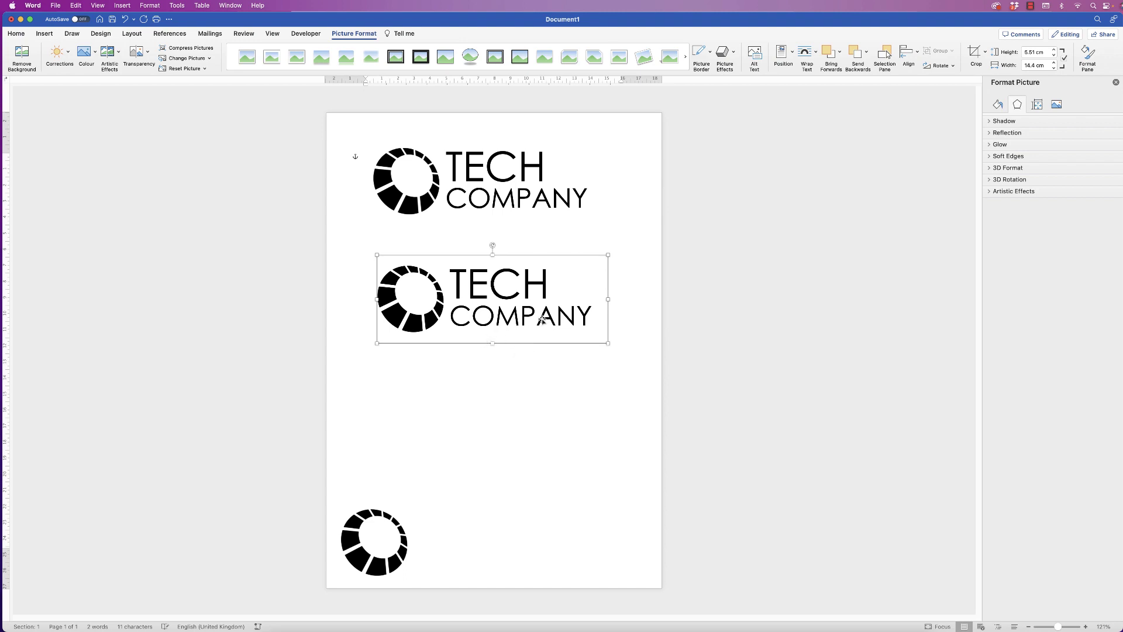
{"action": "left_click_drag", "start_coordinate": [608, 254], "coordinate": [510, 292]}
{"action": "left_click_drag", "start_coordinate": [444, 322], "coordinate": [574, 549]}
{"action": "left_click", "coordinate": [494, 182]}
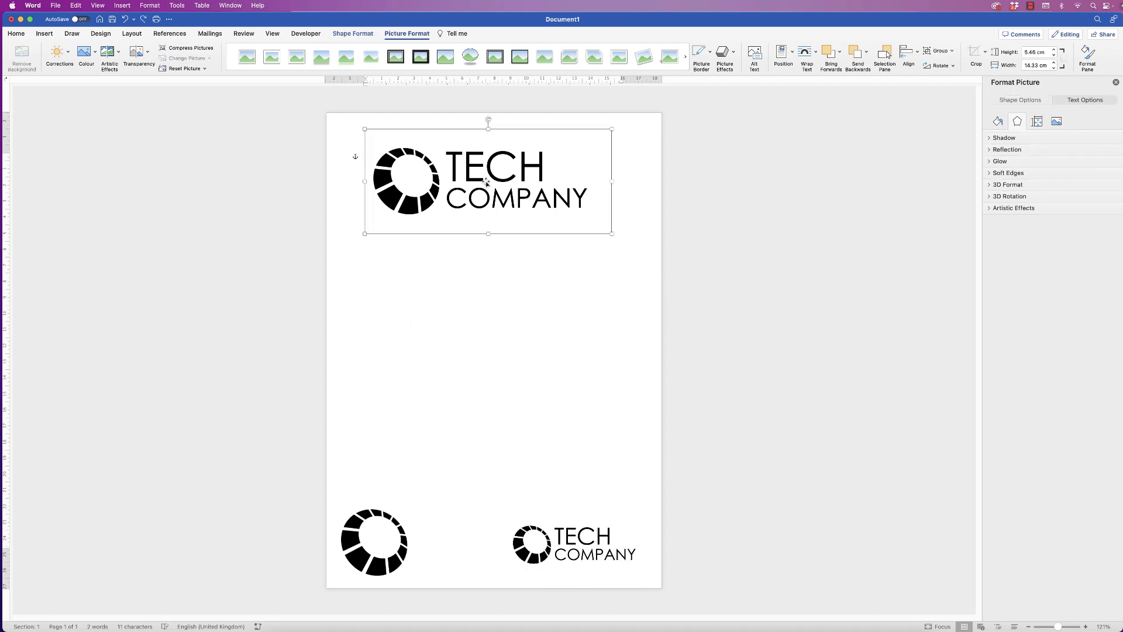
Ungroup the TECH and COMPANY text and delete the small bottom-left ring copy
{"action": "left_click", "coordinate": [487, 182]}
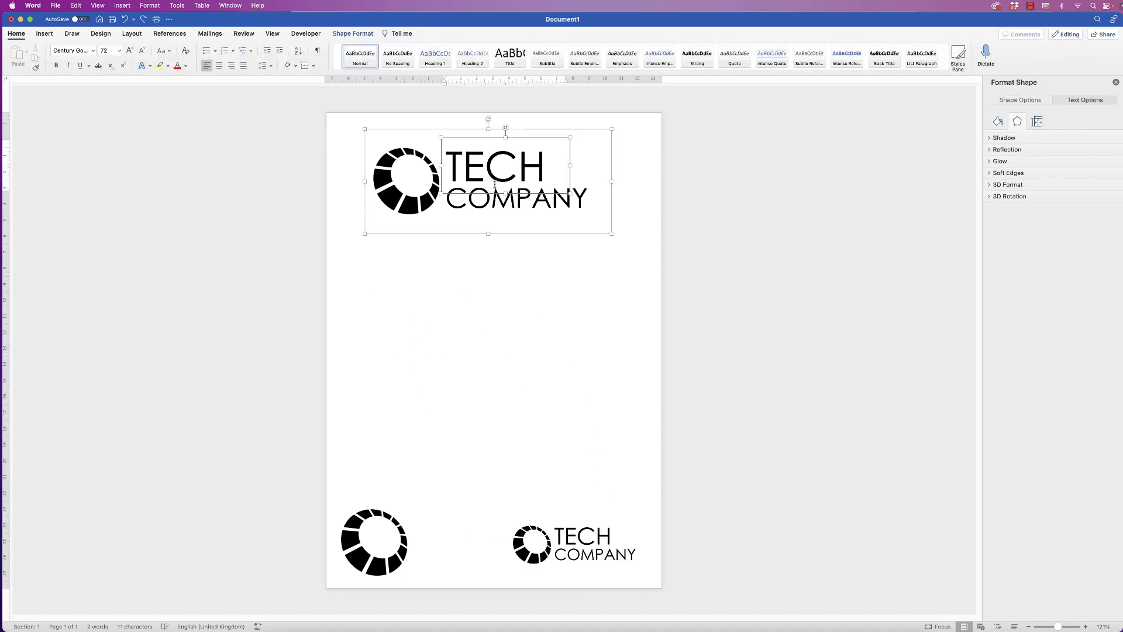
{"action": "left_click", "coordinate": [481, 218]}
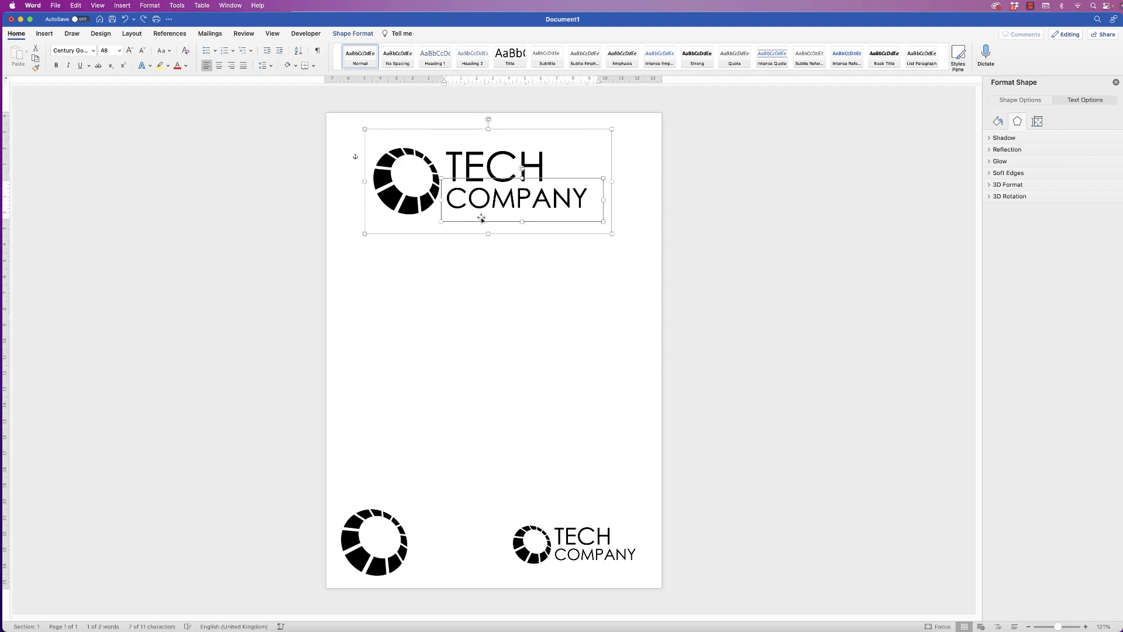
{"action": "left_click", "coordinate": [353, 33]}
{"action": "left_click", "coordinate": [884, 50]}
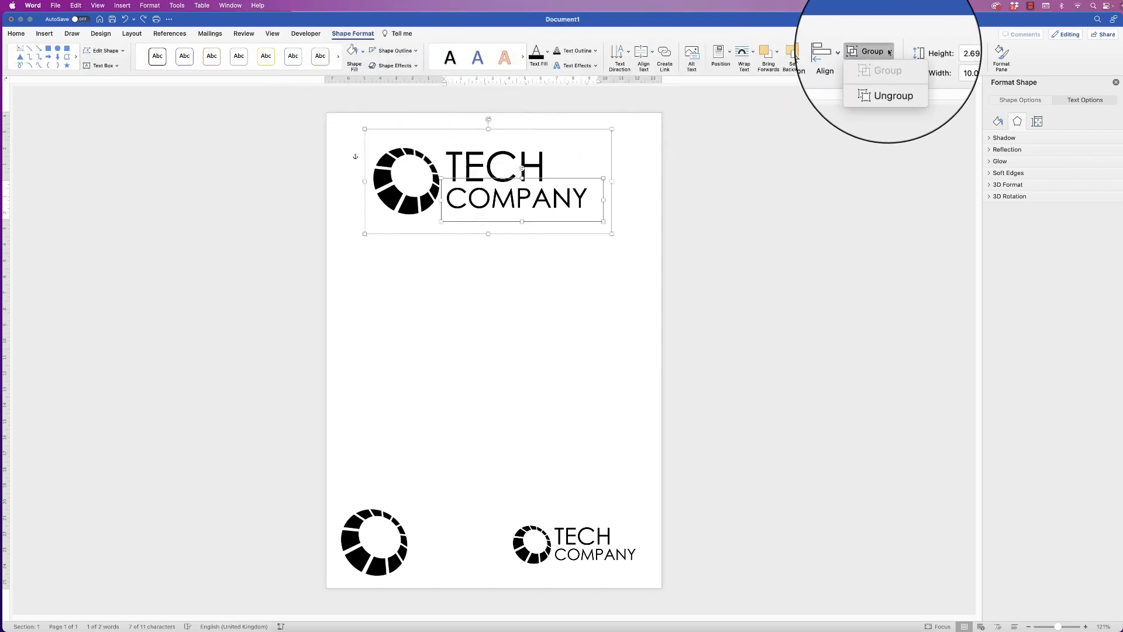
{"action": "left_click", "coordinate": [886, 64]}
{"action": "left_click", "coordinate": [462, 287]}
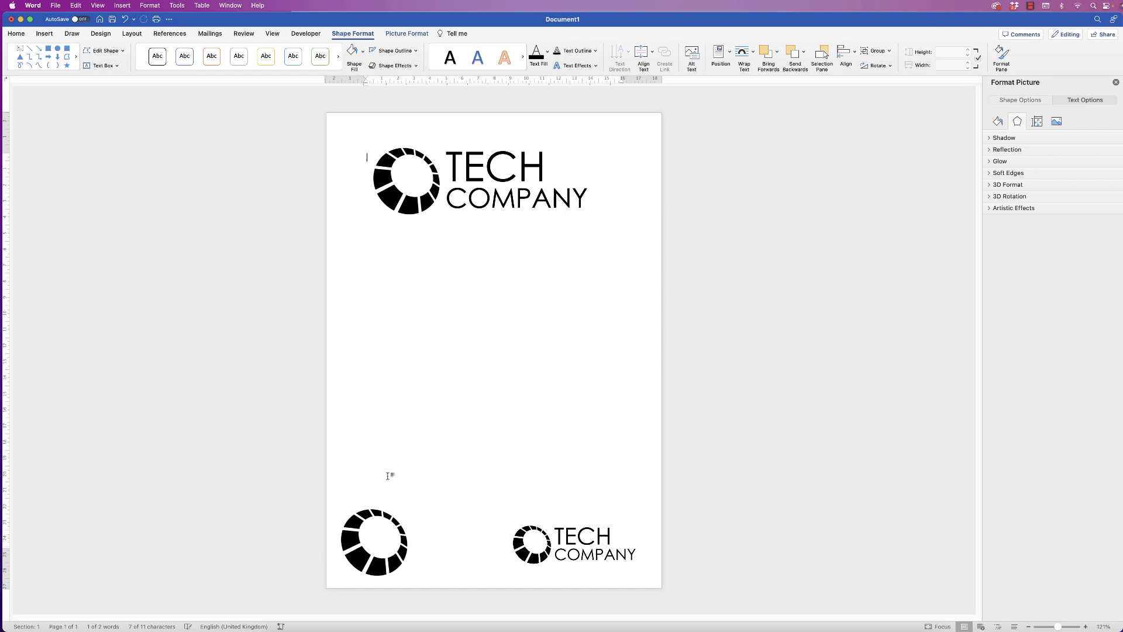
{"action": "key", "text": "Delete"}
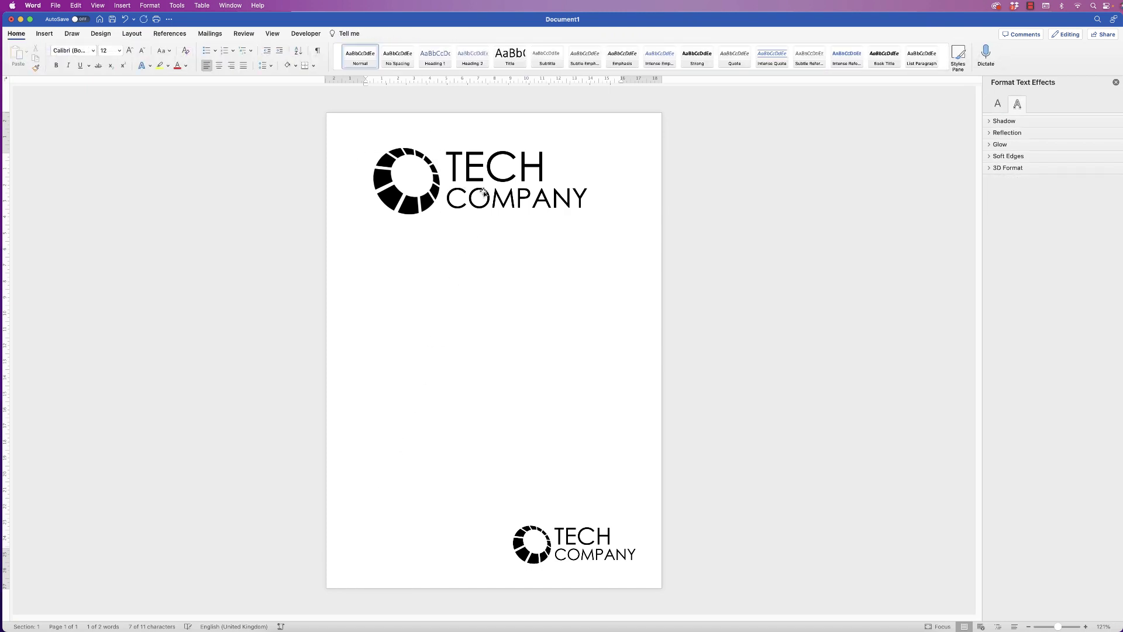
Ungroup the top logo, move TECH COMPANY lower, and enlarge the ring picture
{"action": "left_click", "coordinate": [560, 186]}
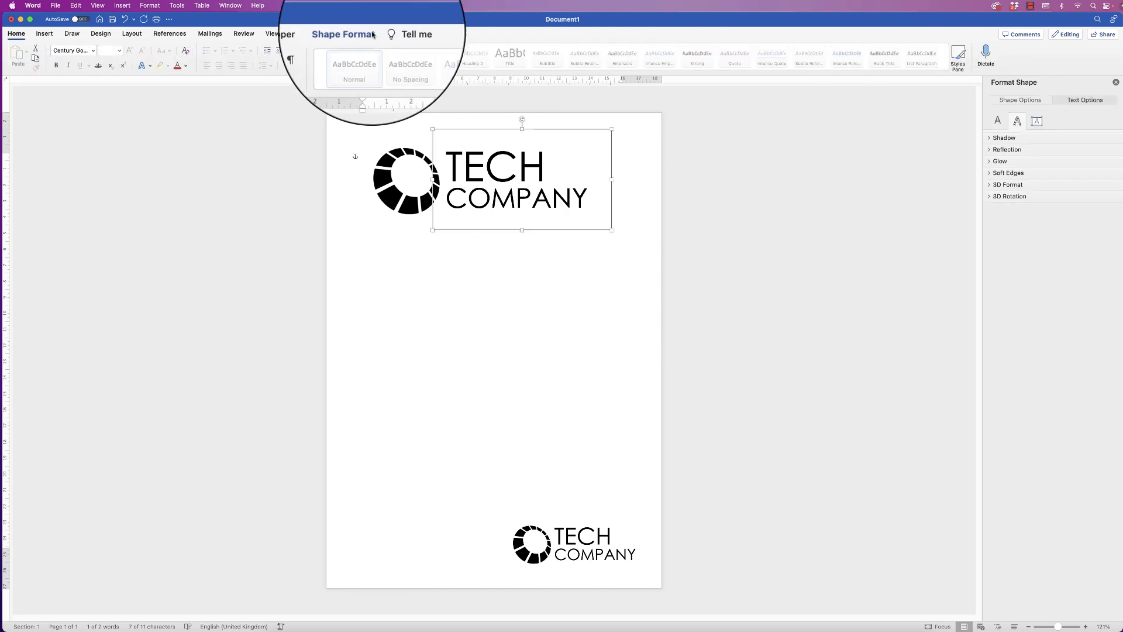
{"action": "left_click", "coordinate": [353, 34]}
{"action": "left_click", "coordinate": [878, 51]}
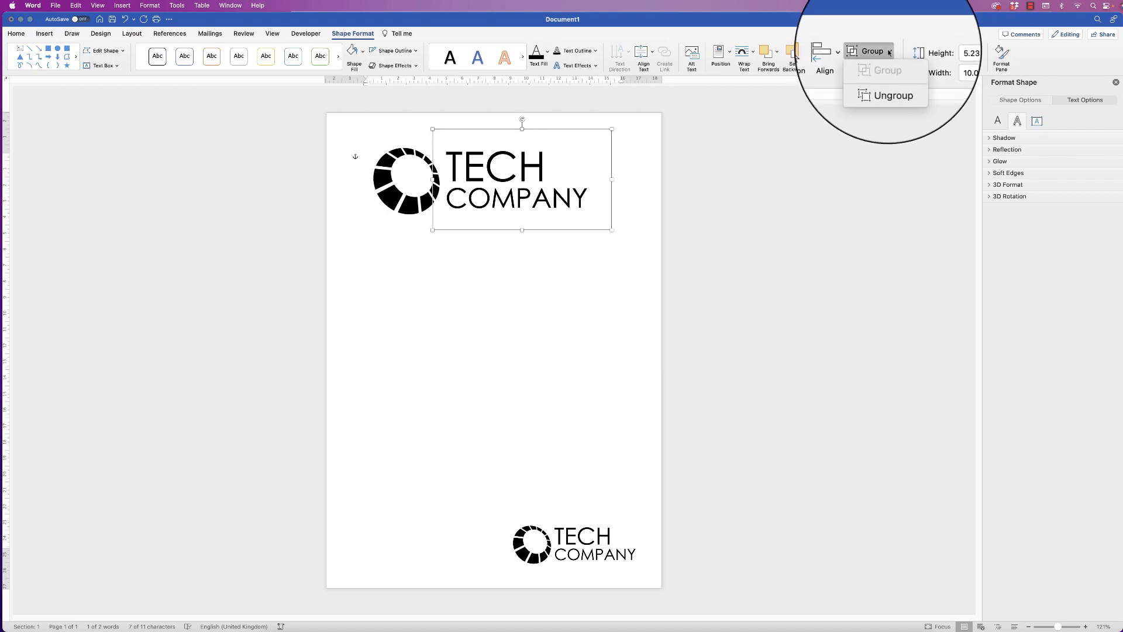
{"action": "left_click", "coordinate": [880, 75]}
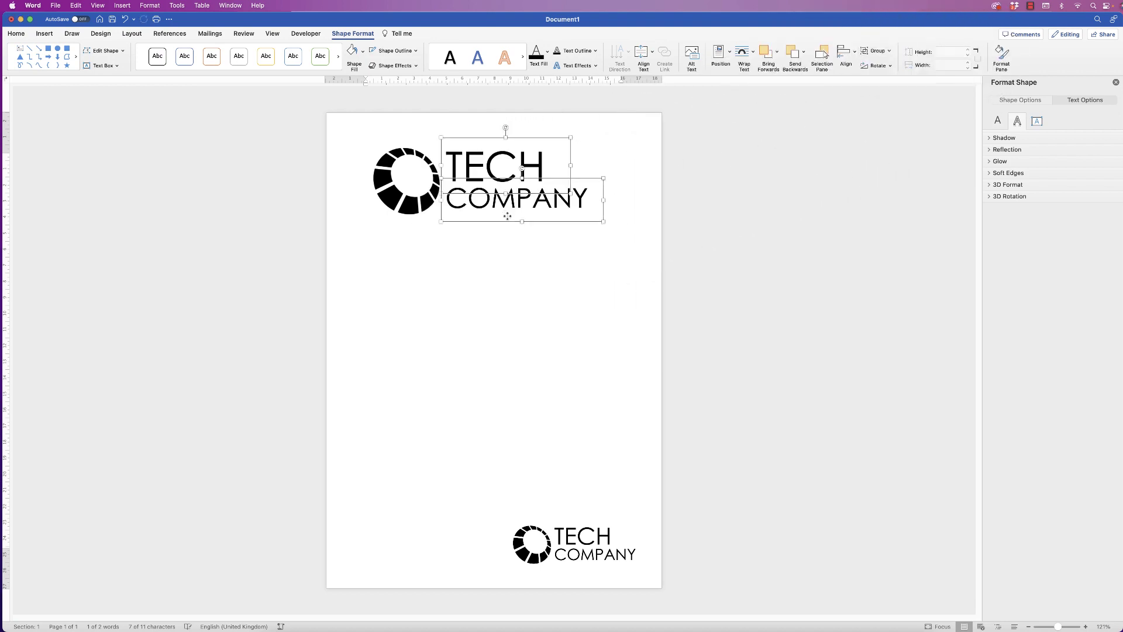
{"action": "left_click_drag", "start_coordinate": [507, 212], "coordinate": [549, 429]}
{"action": "left_click", "coordinate": [466, 338]}
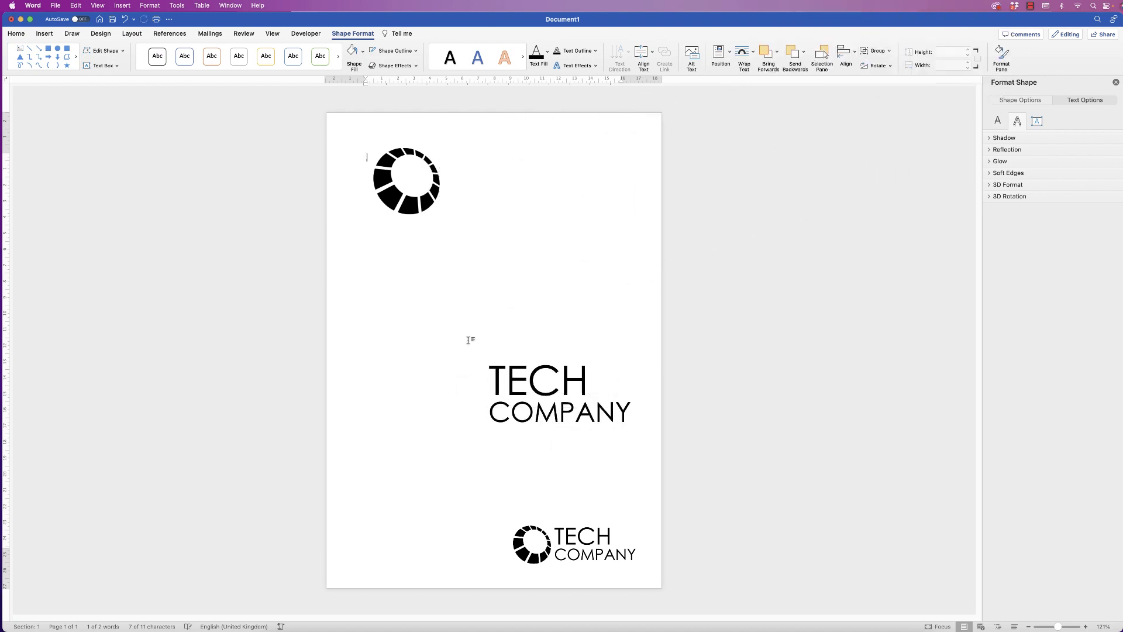
{"action": "left_click", "coordinate": [413, 199]}
{"action": "left_click_drag", "start_coordinate": [443, 226], "coordinate": [577, 326]}
Move COMPANY and TECH onto the ring, and make TECH 48 pt, centred in a snug box
{"action": "left_click", "coordinate": [567, 388]}
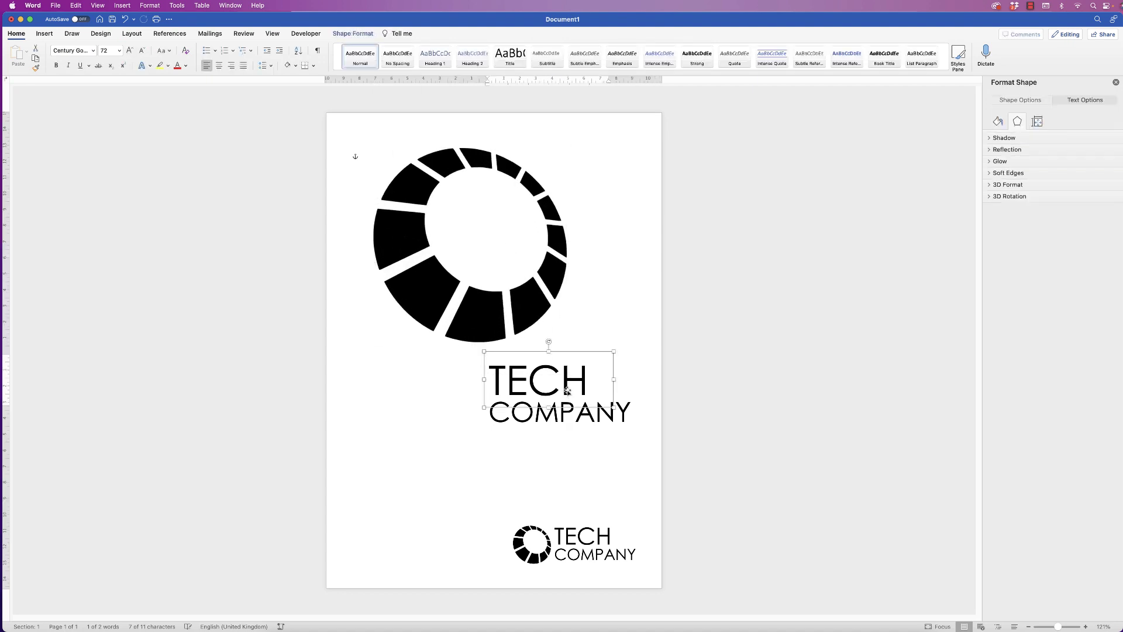
{"action": "left_click", "coordinate": [547, 396]}
{"action": "left_click_drag", "start_coordinate": [548, 395], "coordinate": [490, 228]}
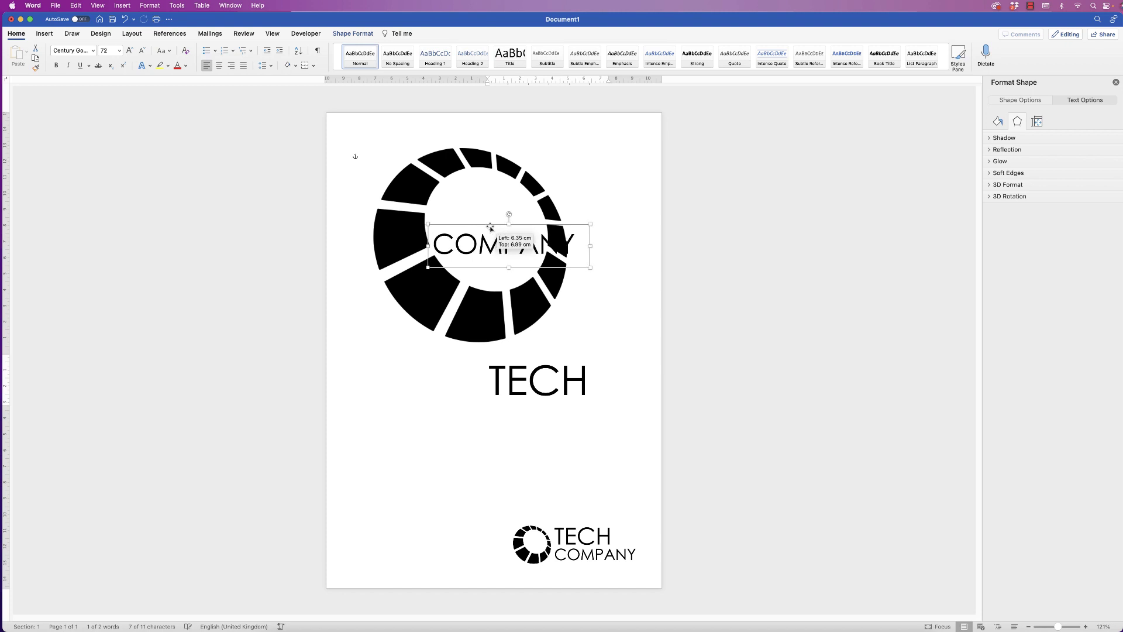
{"action": "left_click_drag", "start_coordinate": [514, 383], "coordinate": [466, 211]}
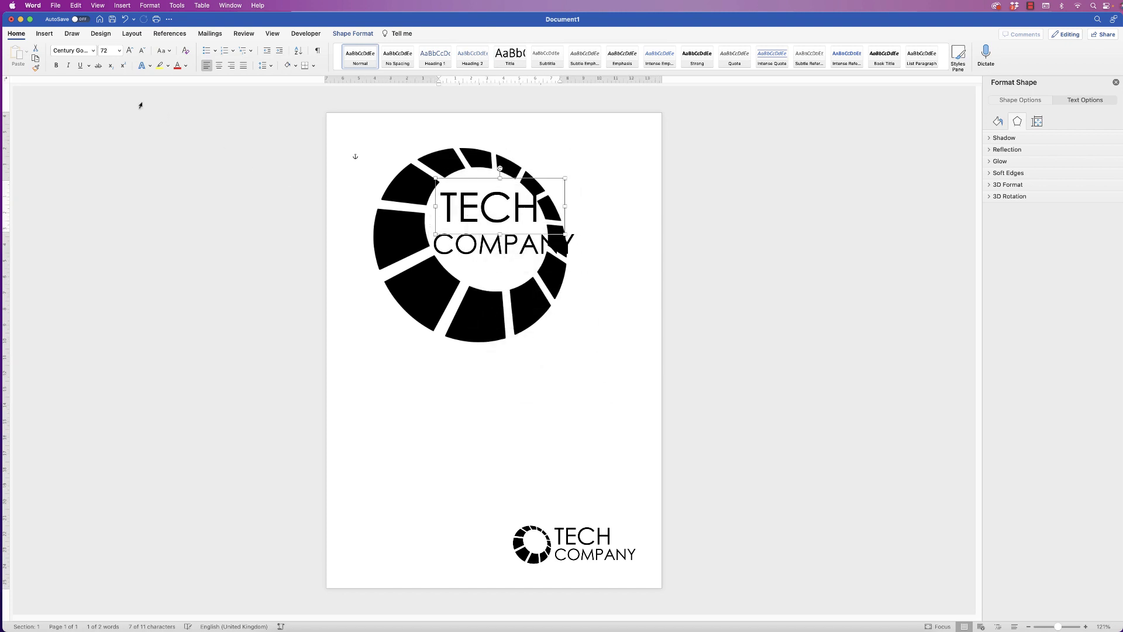
{"action": "left_click", "coordinate": [141, 51]}
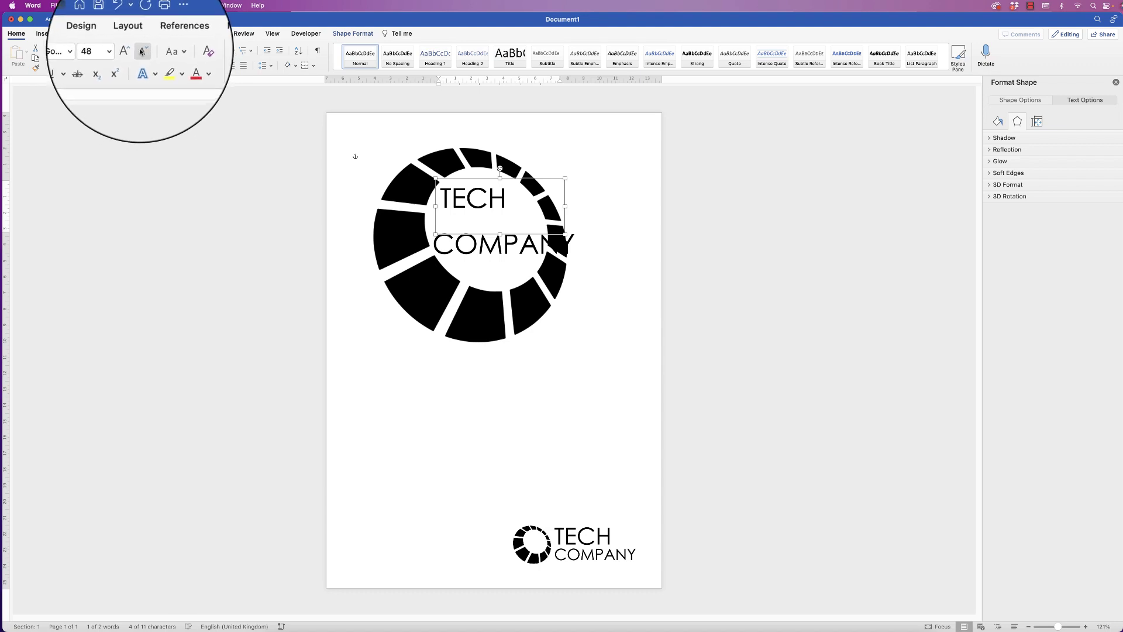
{"action": "left_click_drag", "start_coordinate": [564, 232], "coordinate": [525, 214]}
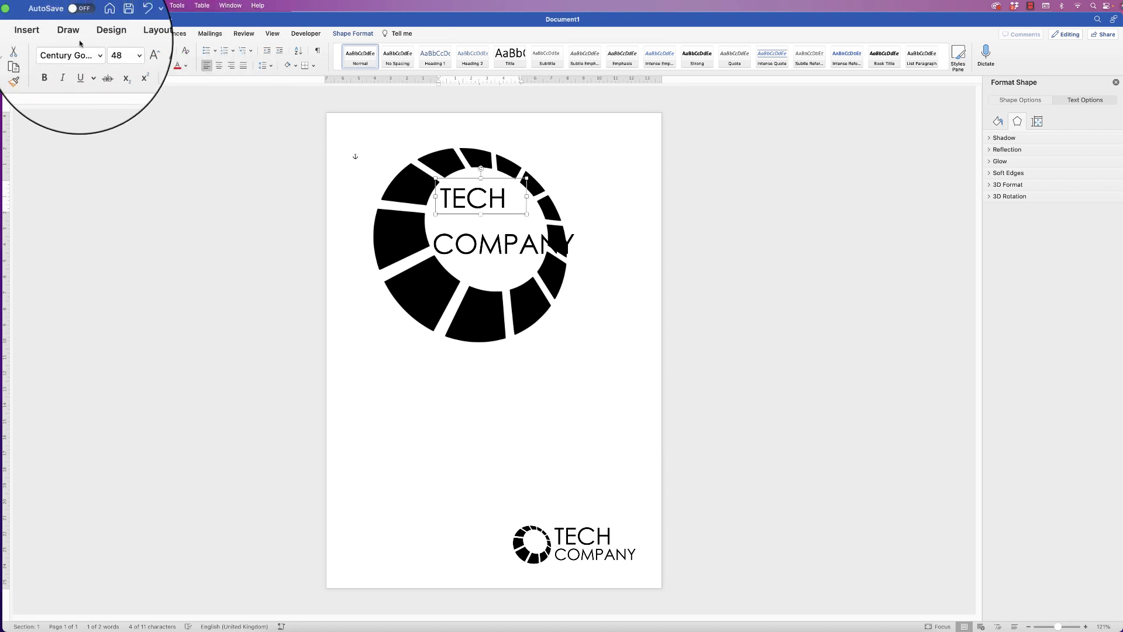
{"action": "left_click", "coordinate": [221, 67]}
Centre COMPANY at 36 pt in a snug box and move TECH just above it
{"action": "left_click", "coordinate": [483, 245]}
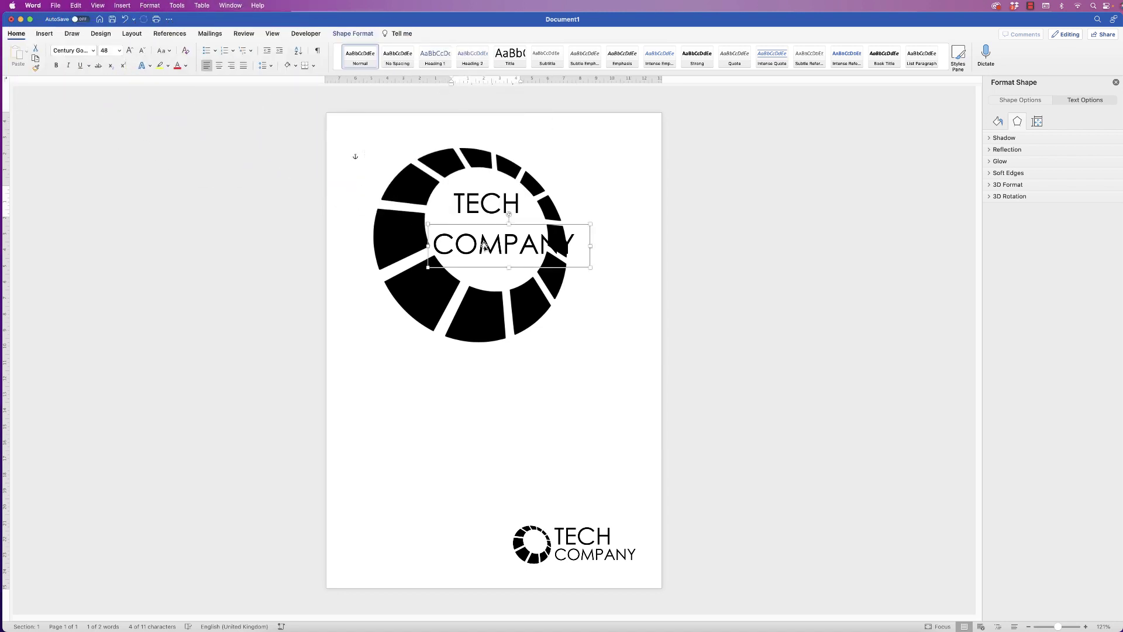
{"action": "left_click", "coordinate": [219, 65]}
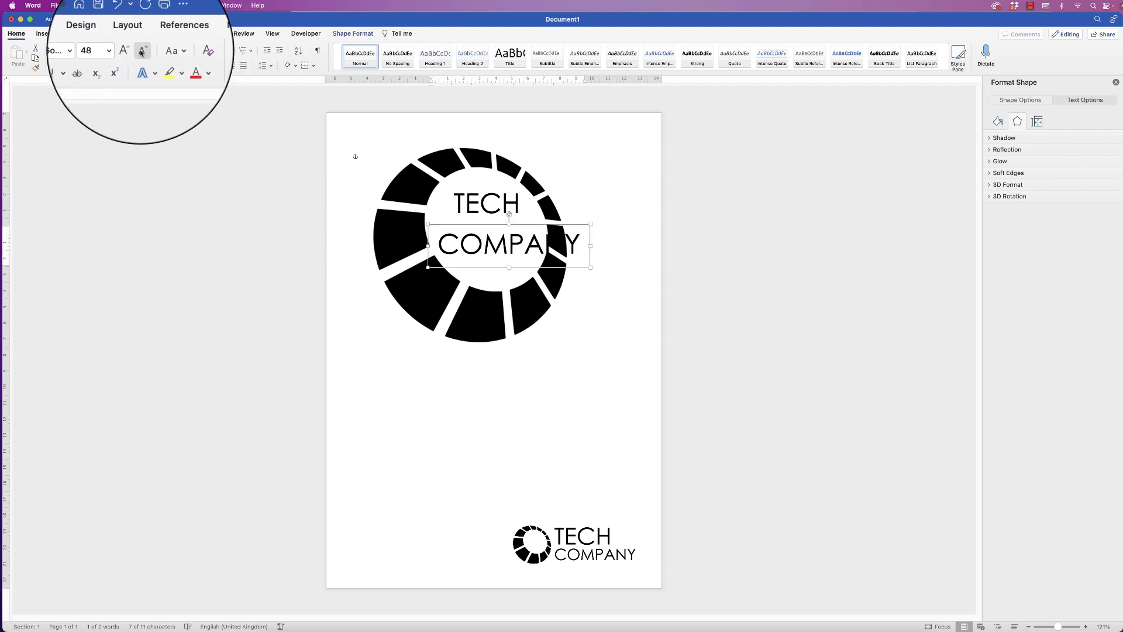
{"action": "left_click", "coordinate": [142, 53]}
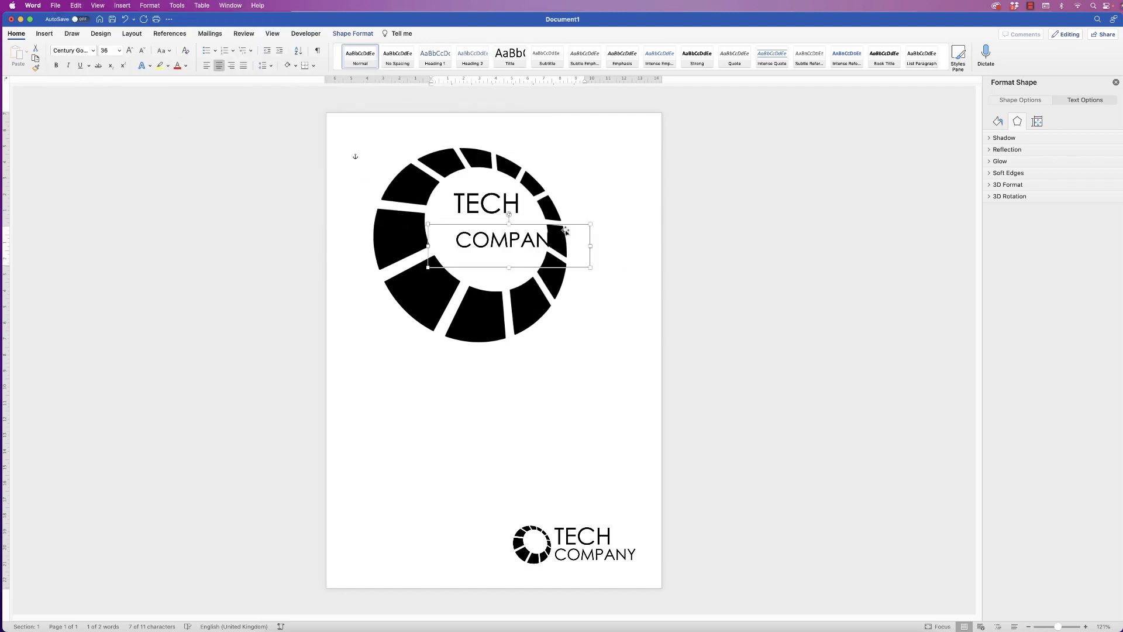
{"action": "left_click_drag", "start_coordinate": [591, 246], "coordinate": [550, 246]}
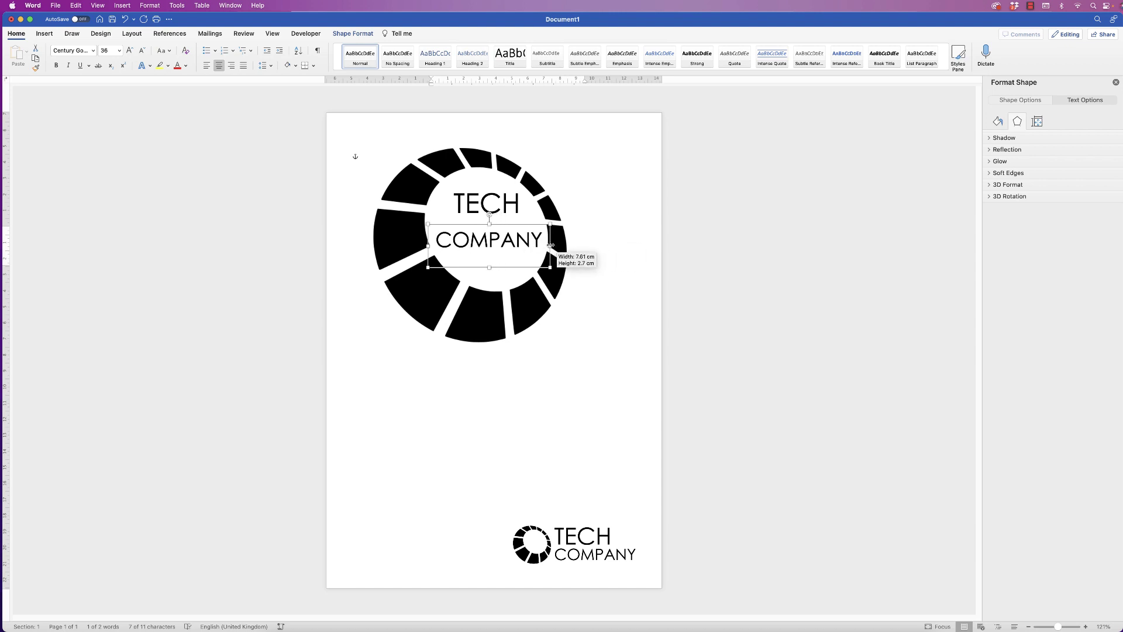
{"action": "left_click_drag", "start_coordinate": [489, 268], "coordinate": [489, 254]}
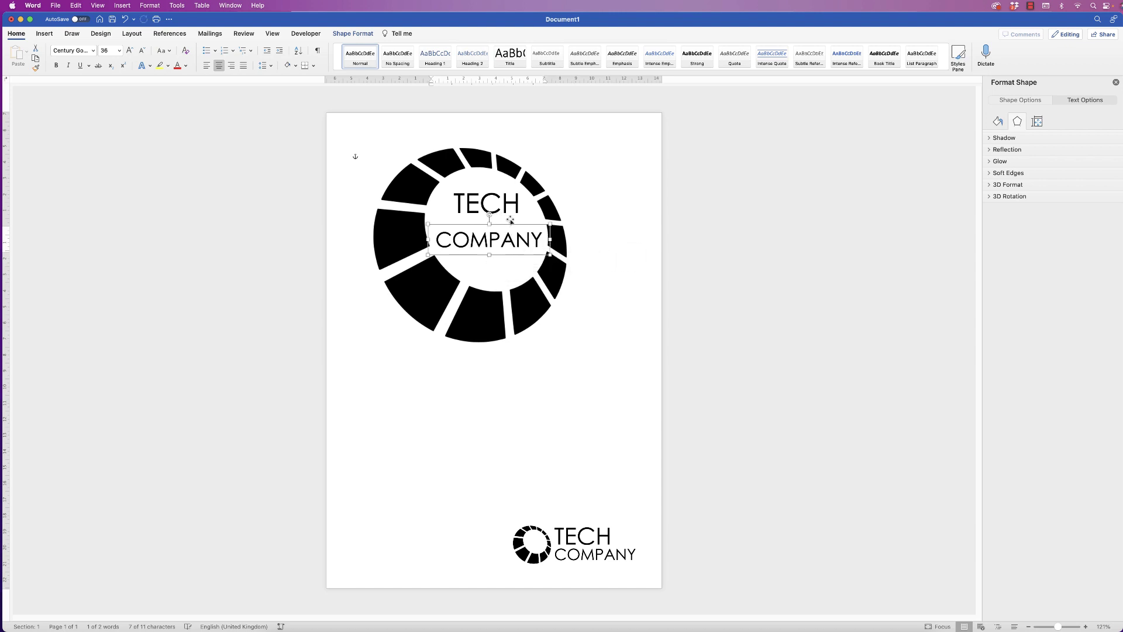
{"action": "left_click_drag", "start_coordinate": [494, 208], "coordinate": [493, 219]}
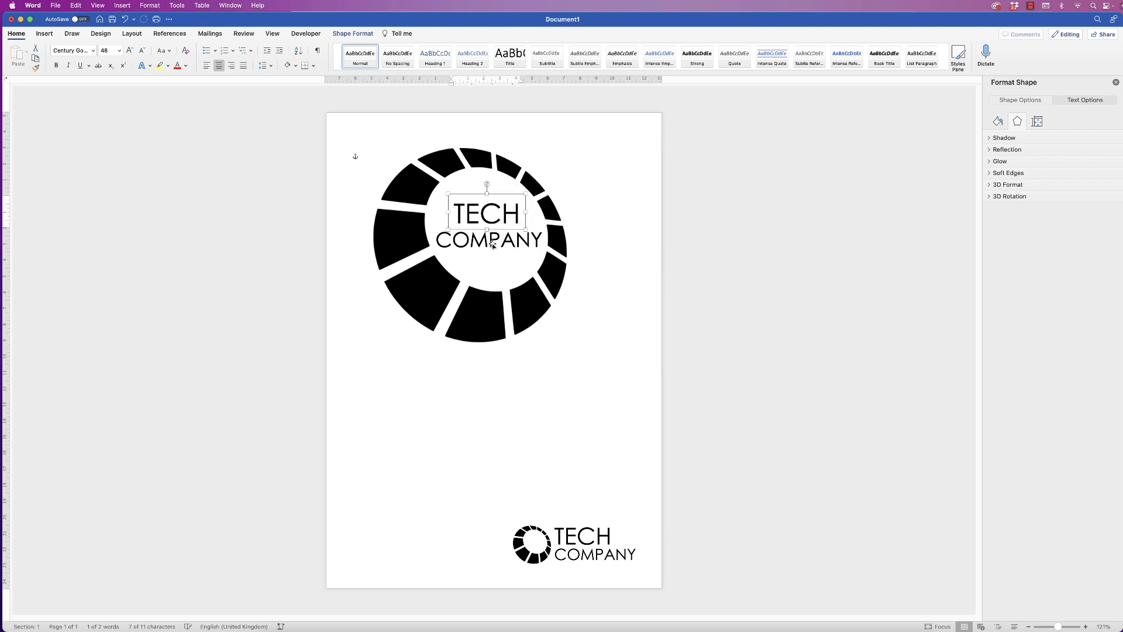
Centre-align the TECH and COMPANY boxes, group them, and nudge the group into the ring
{"action": "left_click", "coordinate": [491, 243], "text": "shift"}
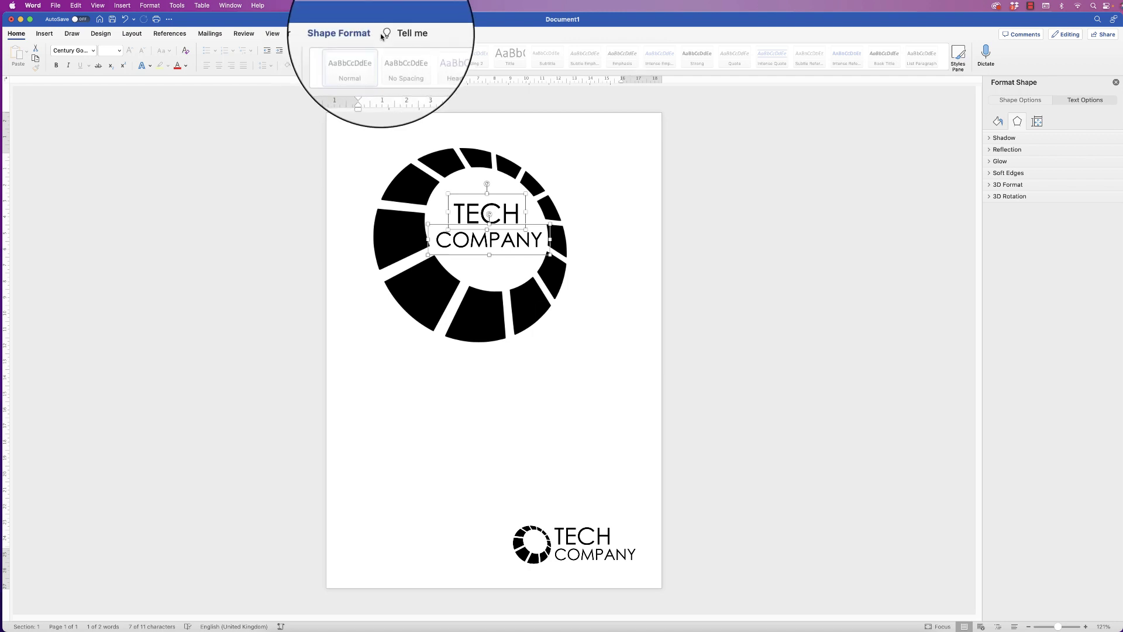
{"action": "left_click", "coordinate": [357, 34]}
{"action": "left_click", "coordinate": [854, 54]}
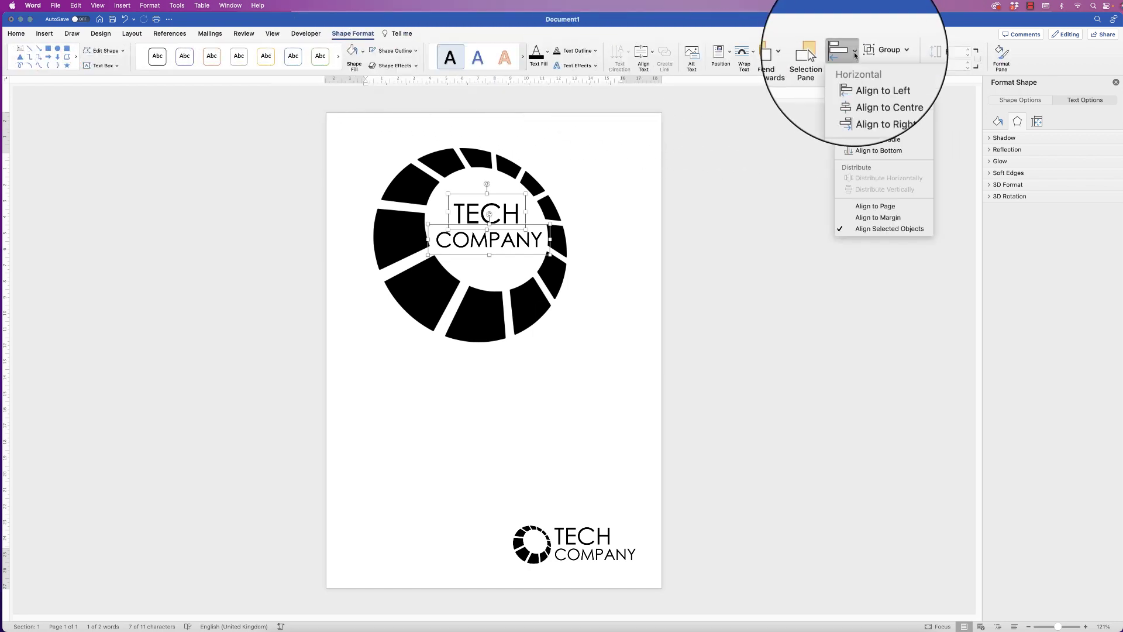
{"action": "left_click", "coordinate": [861, 90]}
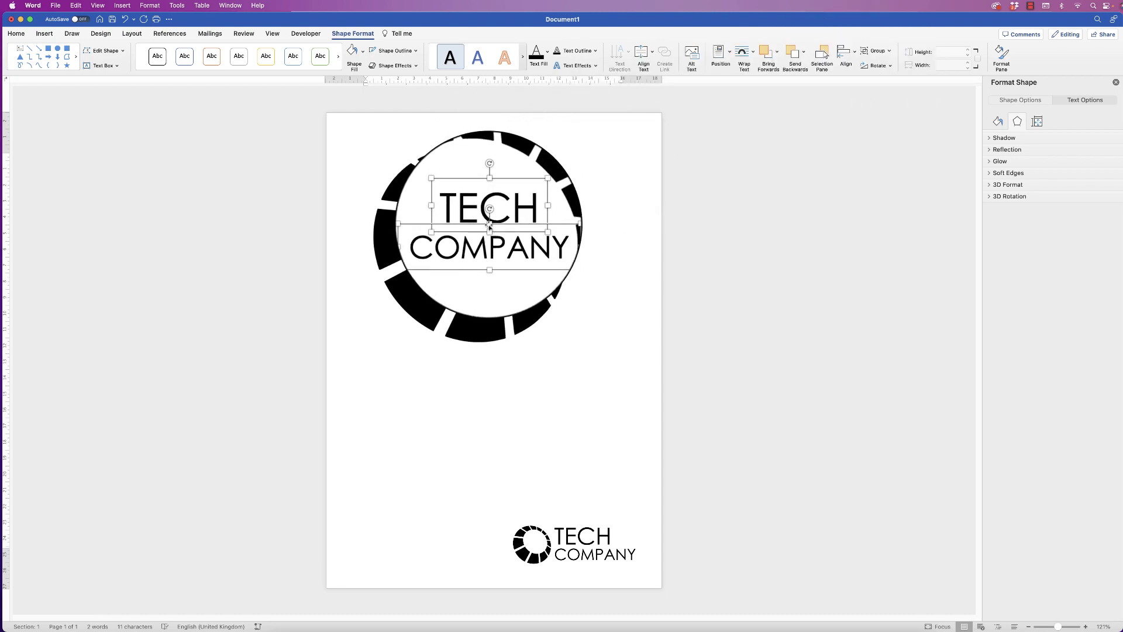
{"action": "left_click", "coordinate": [877, 51]}
{"action": "left_click", "coordinate": [881, 64]}
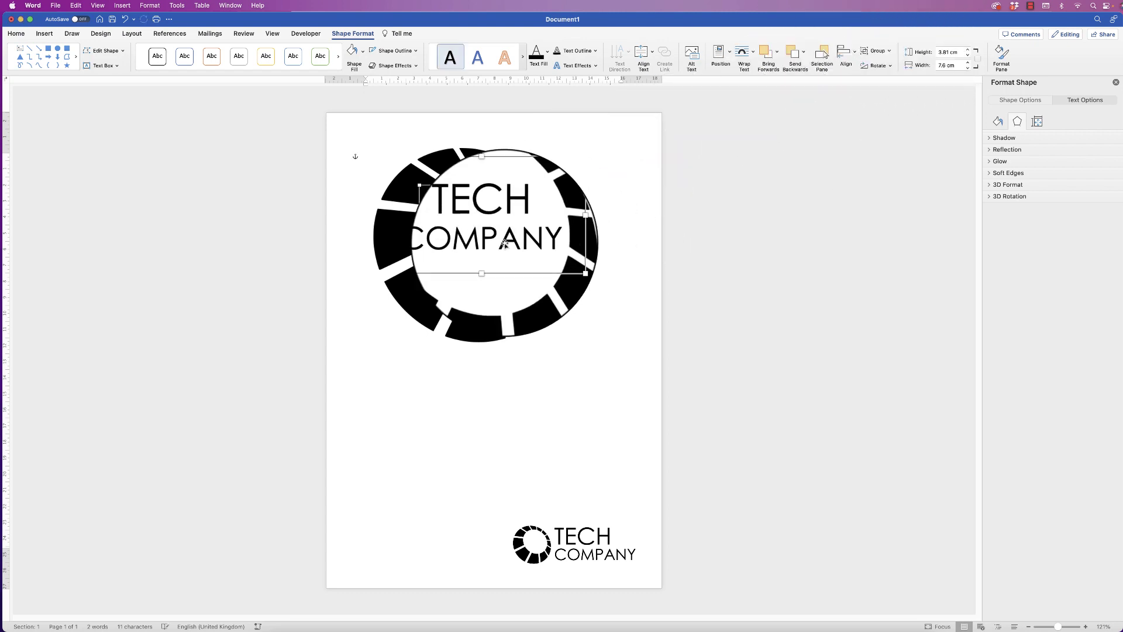
{"action": "left_click_drag", "start_coordinate": [497, 241], "coordinate": [496, 239]}
Zoom in, group the ring with the TECH COMPANY text, and choose Save as Picture for it
{"action": "left_click", "coordinate": [673, 425]}
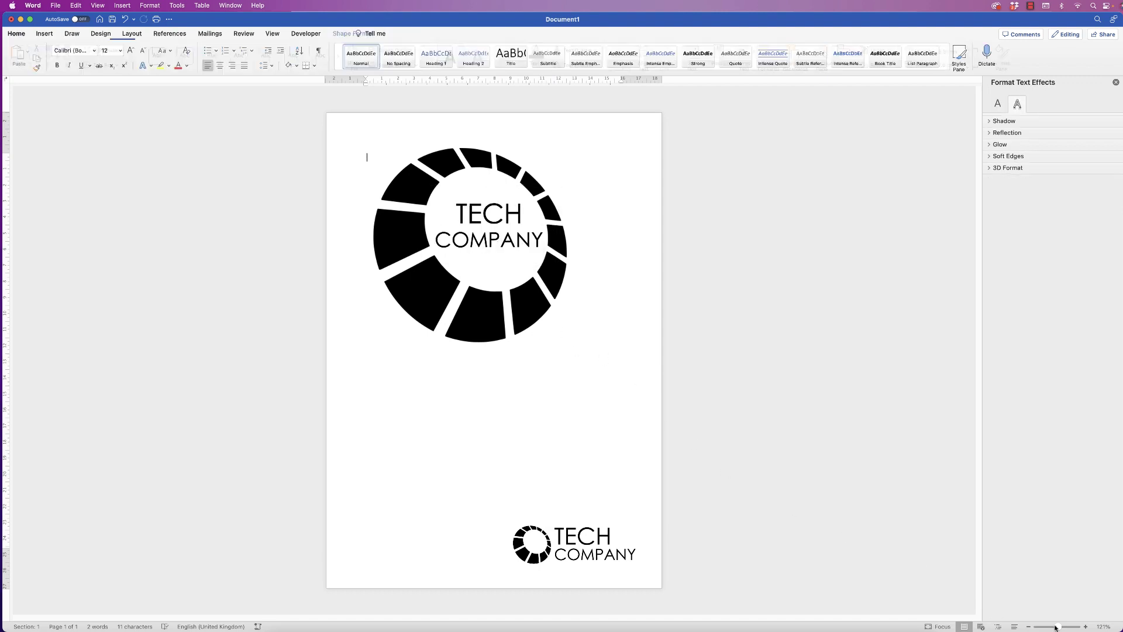
{"action": "mouse_move", "coordinate": [1058, 626]}
{"action": "left_mouse_down"}
{"action": "mouse_move", "coordinate": [1040, 628]}
{"action": "mouse_move", "coordinate": [1062, 629]}
{"action": "left_mouse_up"}
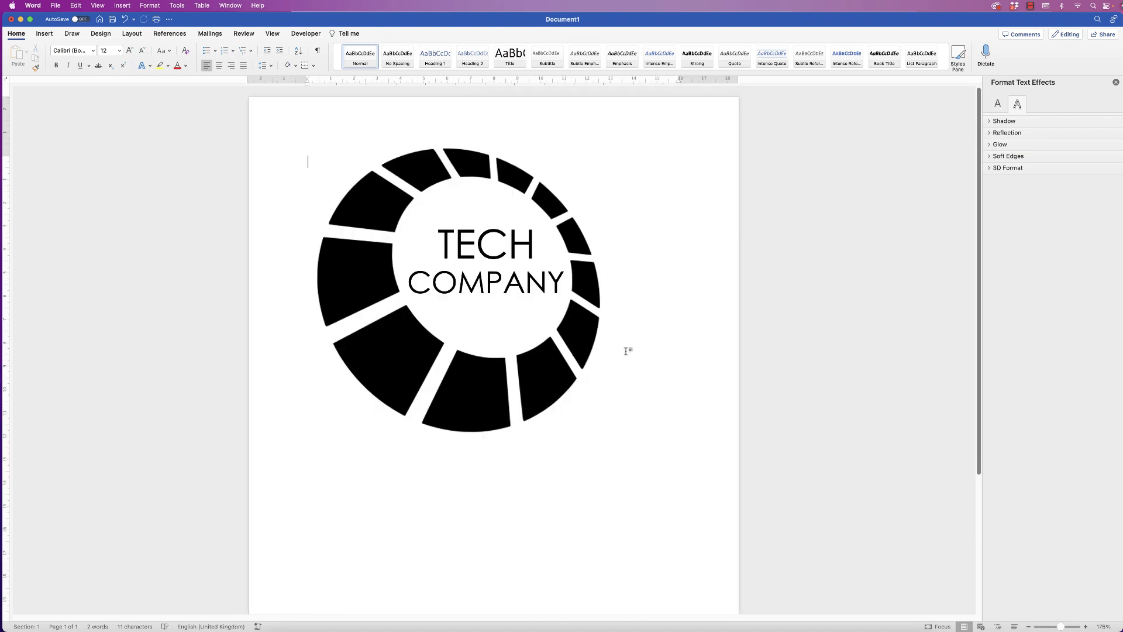
{"action": "left_click", "coordinate": [521, 301]}
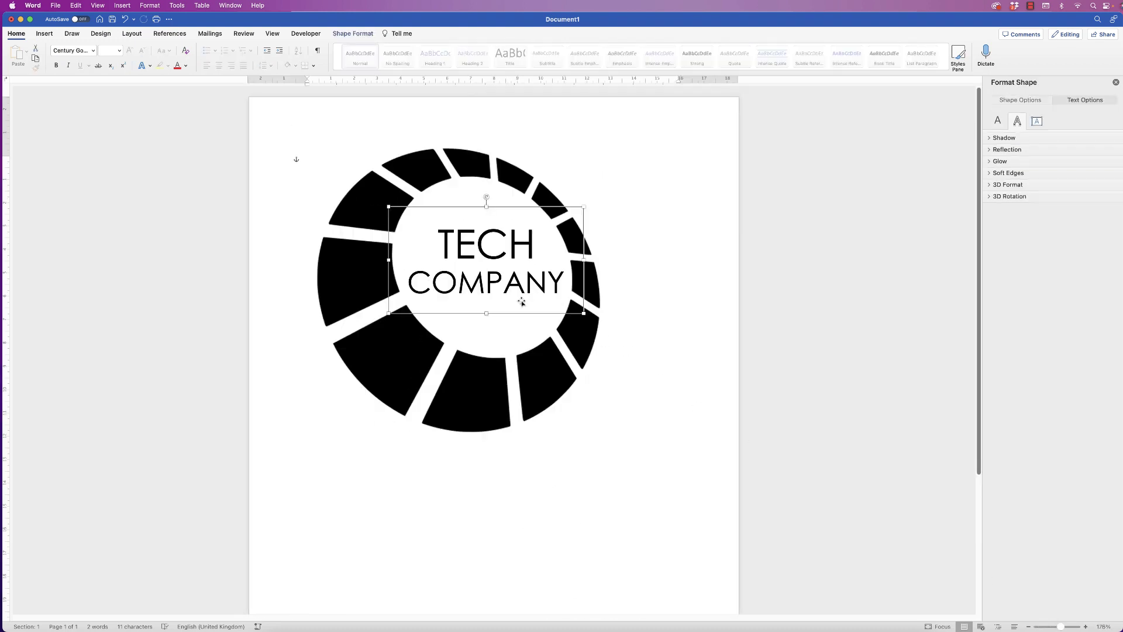
{"action": "left_click", "coordinate": [532, 369], "text": "shift"}
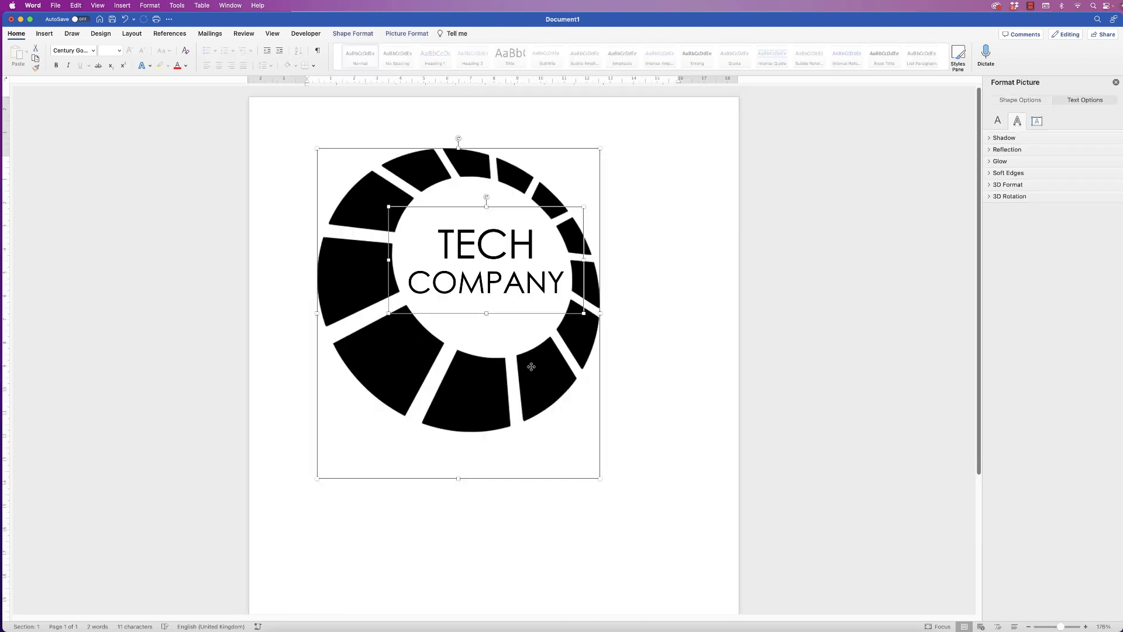
{"action": "left_click", "coordinate": [353, 34]}
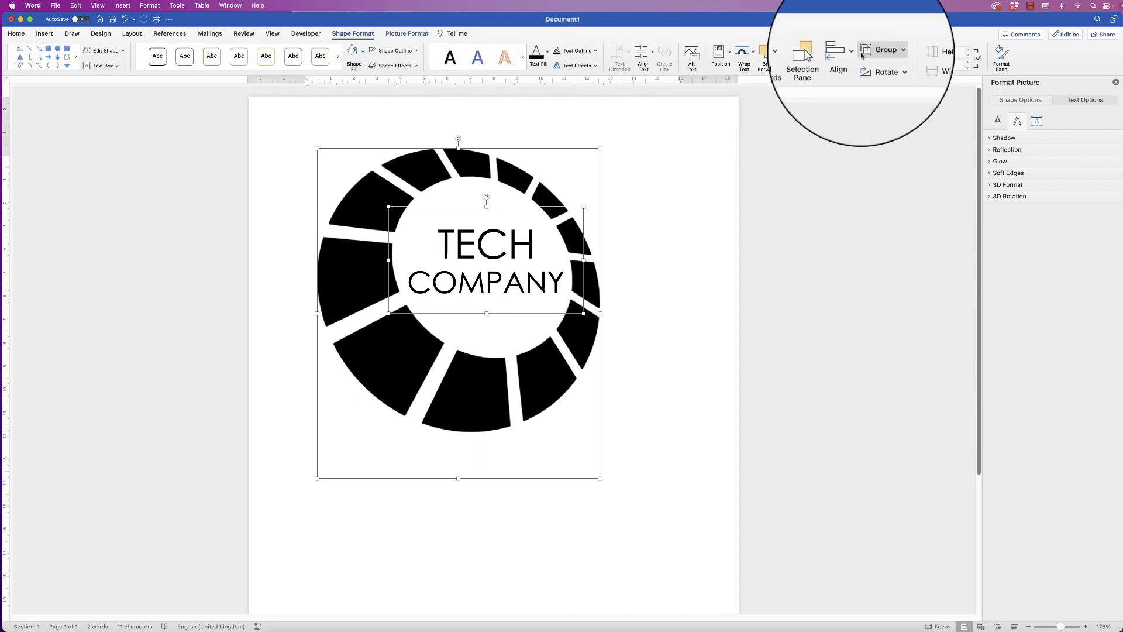
{"action": "left_click", "coordinate": [889, 52]}
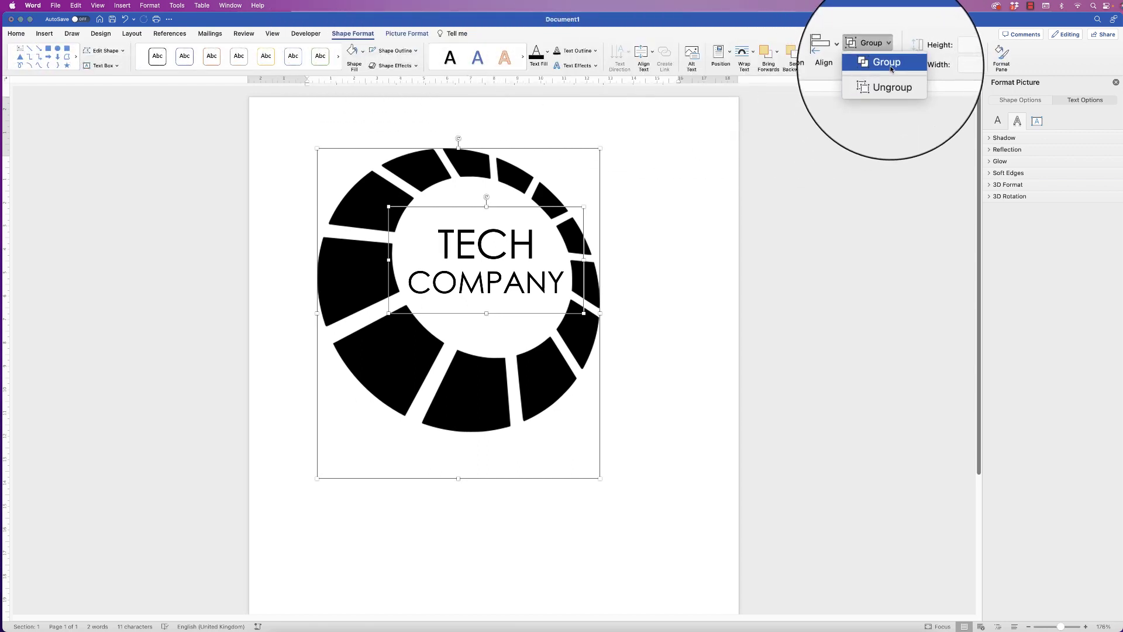
{"action": "left_click", "coordinate": [884, 64]}
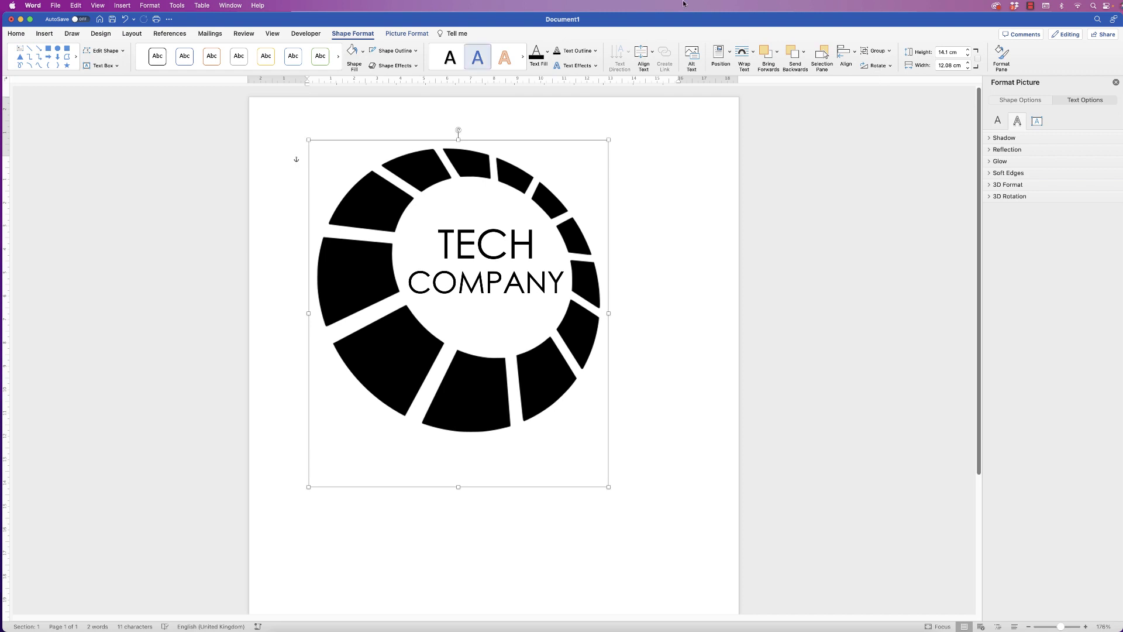
{"action": "right_click", "coordinate": [394, 211]}
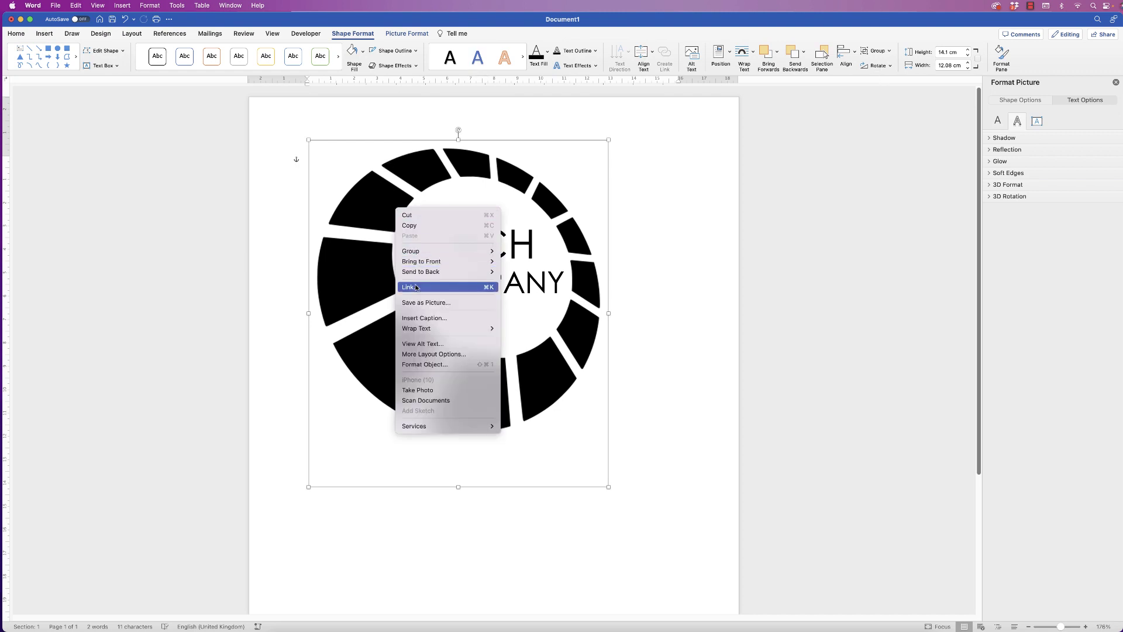
{"action": "left_click", "coordinate": [420, 303]}
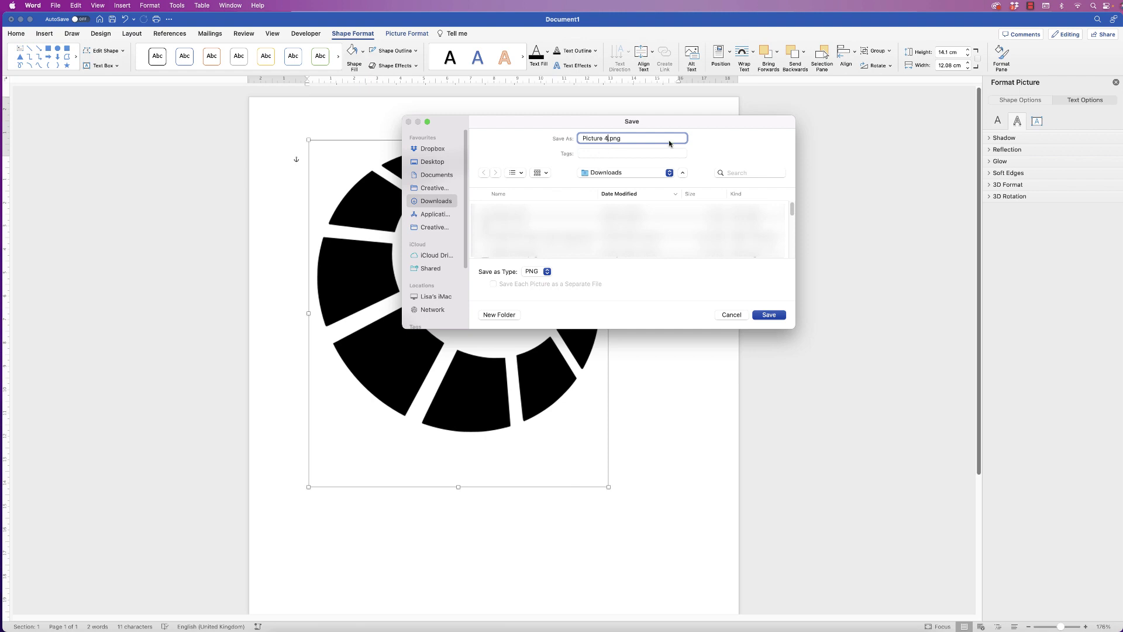
Save the logo as Picture 4.png and insert it back from file
{"action": "left_click", "coordinate": [777, 317]}
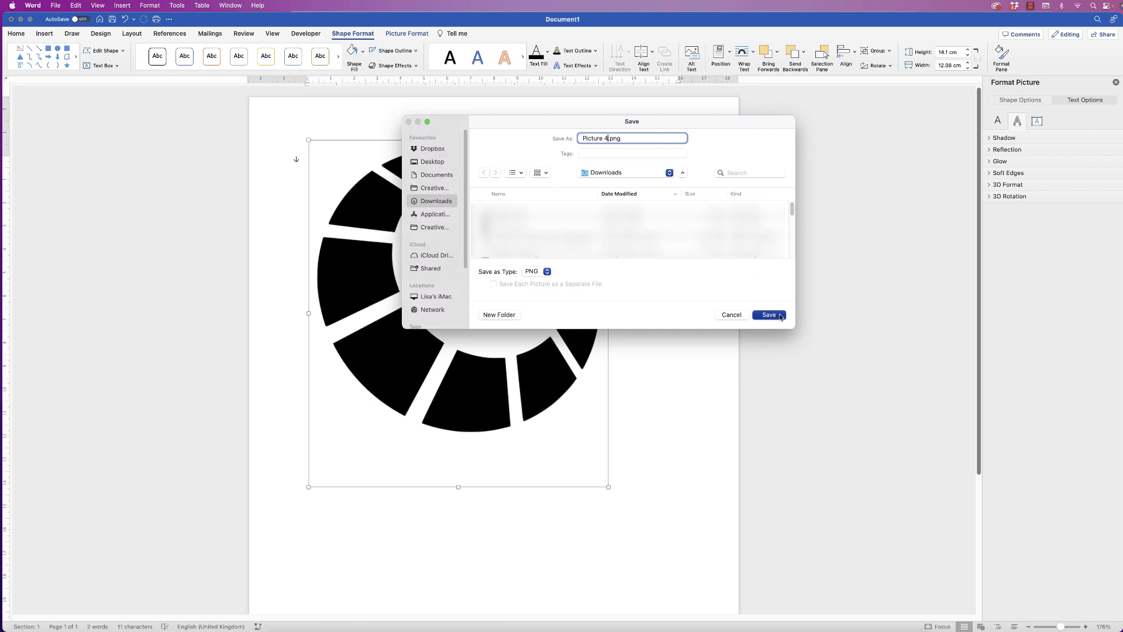
{"action": "left_click", "coordinate": [43, 36]}
{"action": "left_click", "coordinate": [117, 52]}
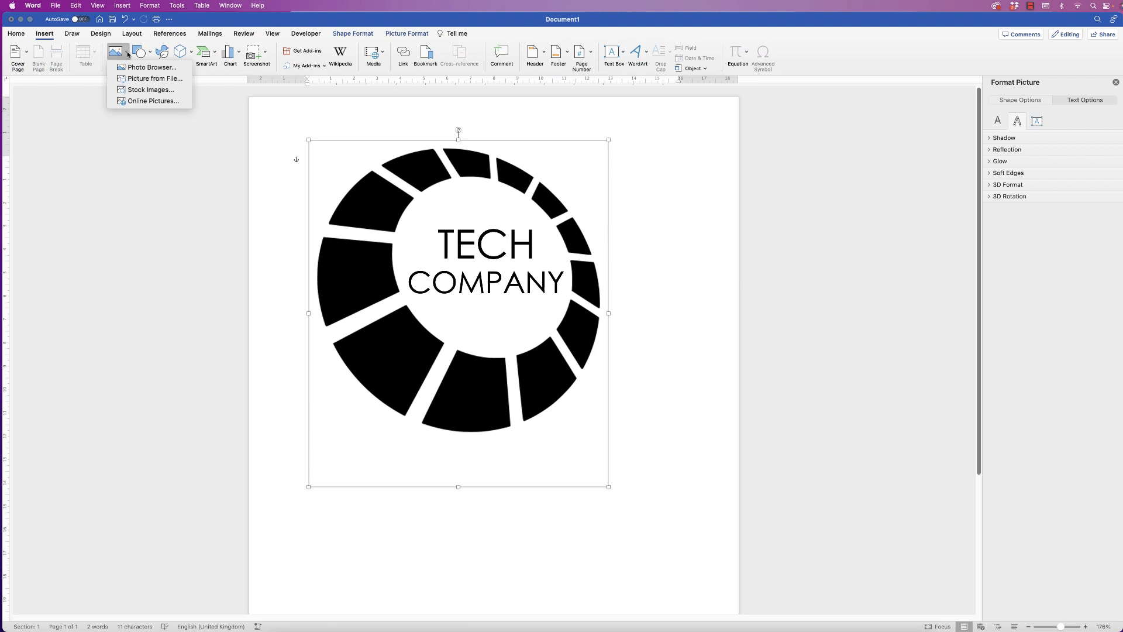
{"action": "left_click", "coordinate": [131, 78]}
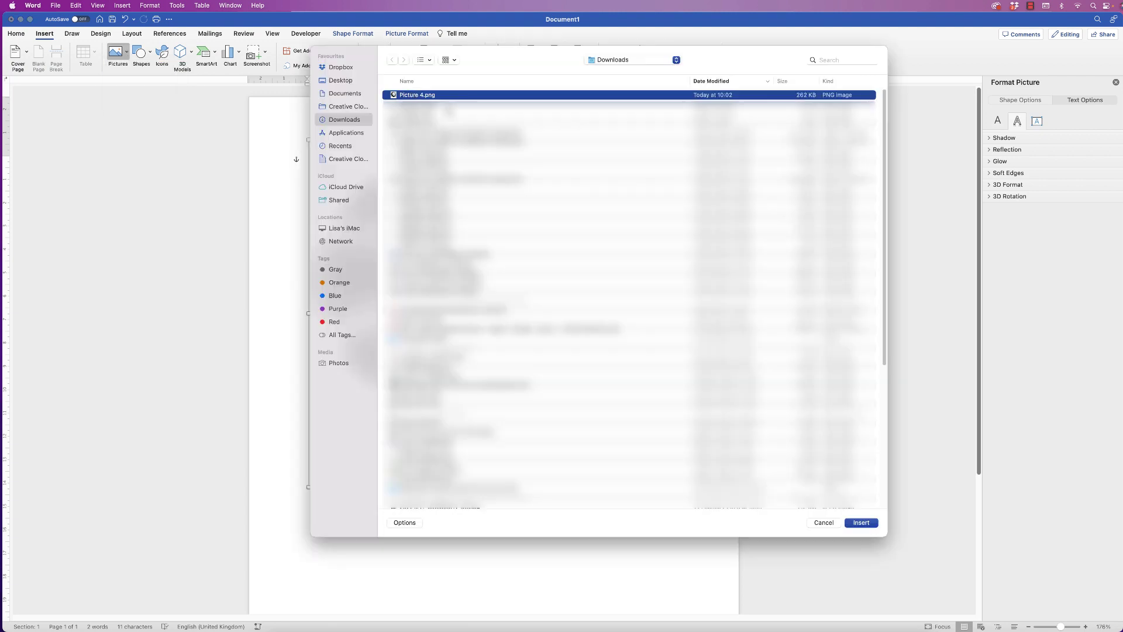
{"action": "left_click", "coordinate": [859, 523]}
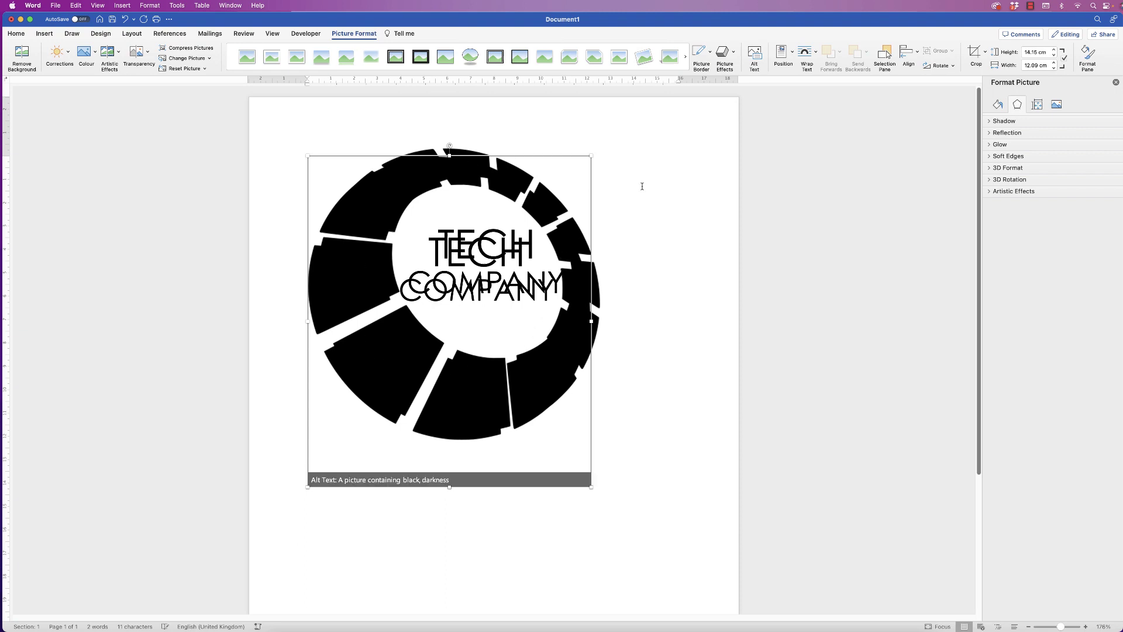
Set Picture 4.png In Front of Text, move it off the original, and shrink it
{"action": "left_click", "coordinate": [815, 52]}
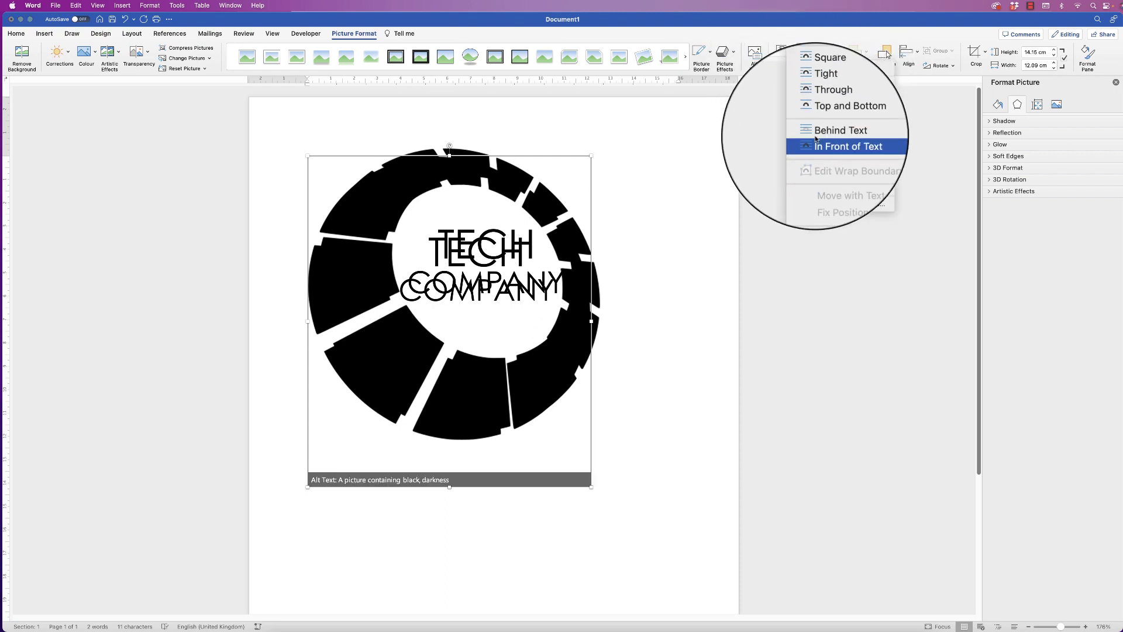
{"action": "left_click", "coordinate": [838, 143]}
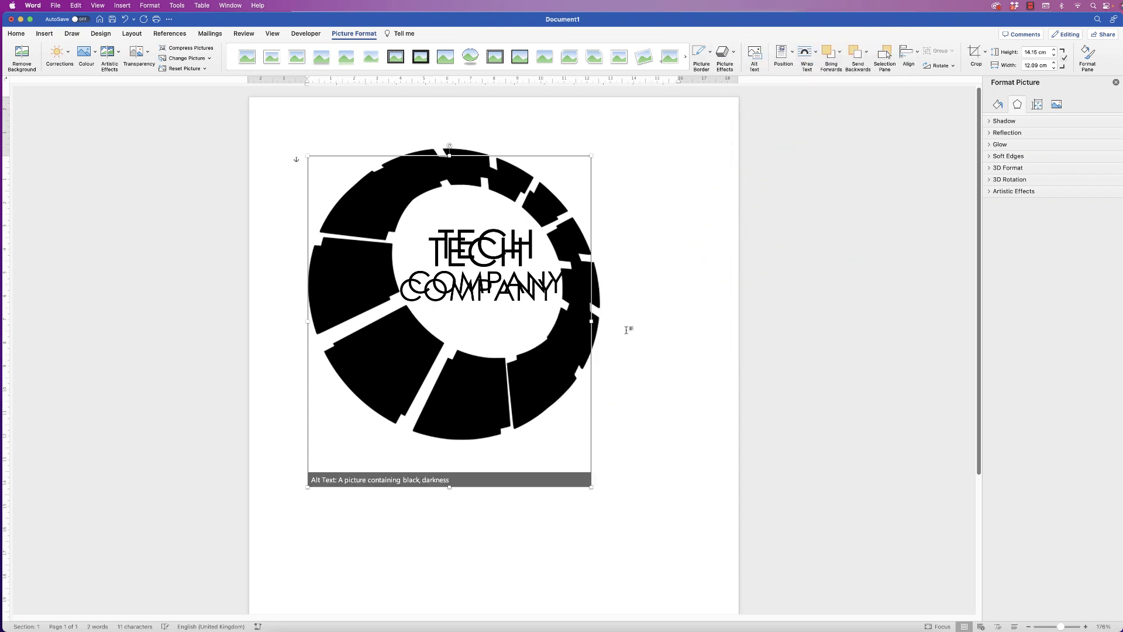
{"action": "left_click_drag", "start_coordinate": [534, 335], "coordinate": [596, 306]}
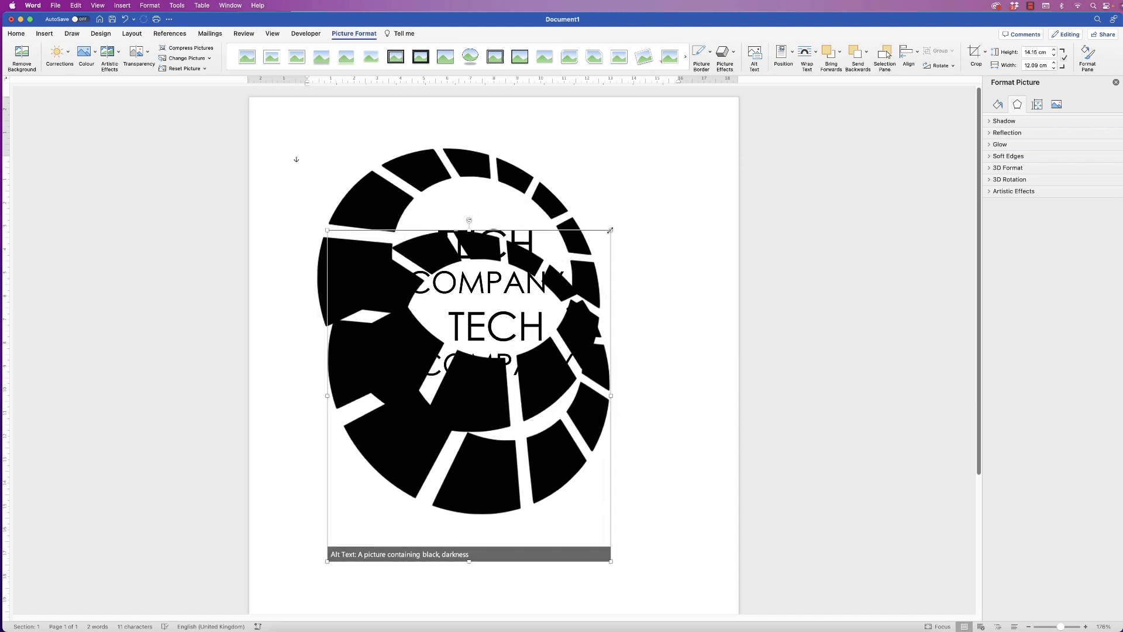
{"action": "left_click_drag", "start_coordinate": [610, 230], "coordinate": [478, 385]}
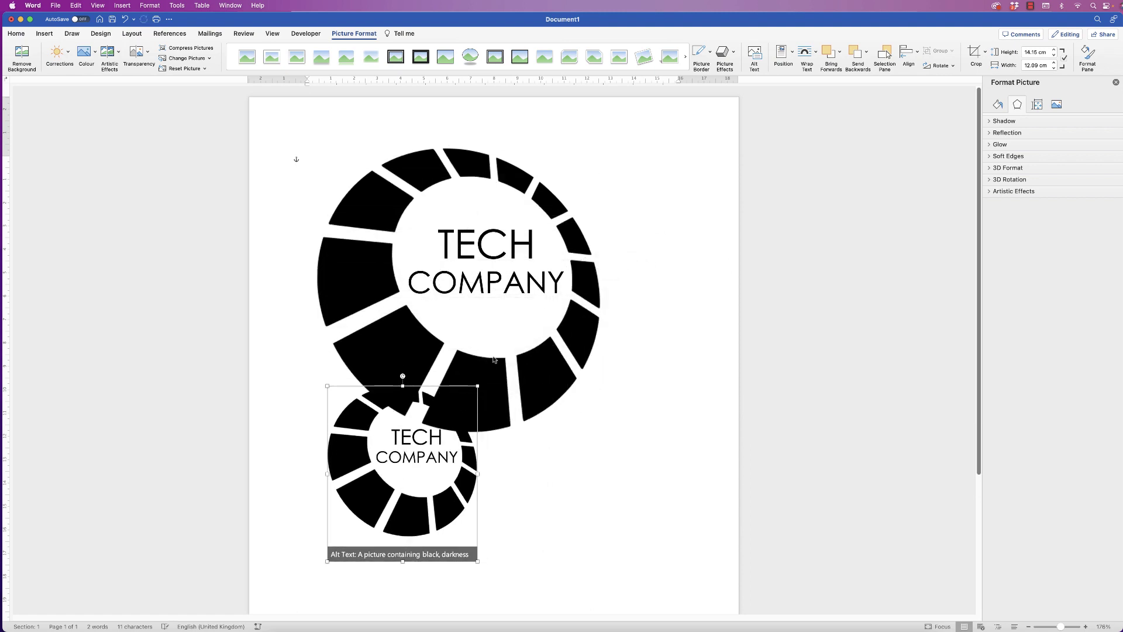
{"action": "left_click", "coordinate": [495, 359]}
Delete the original grouped logo and shrink the ring logo to about 3 cm
{"action": "key", "text": "Delete"}
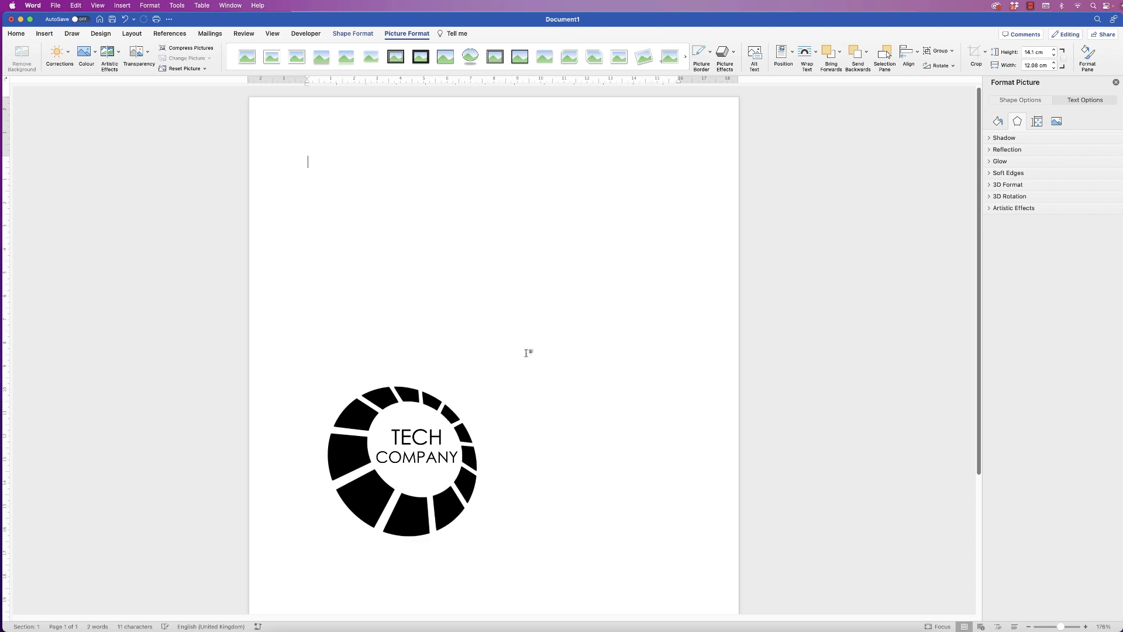
{"action": "left_click_drag", "start_coordinate": [400, 413], "coordinate": [375, 234]}
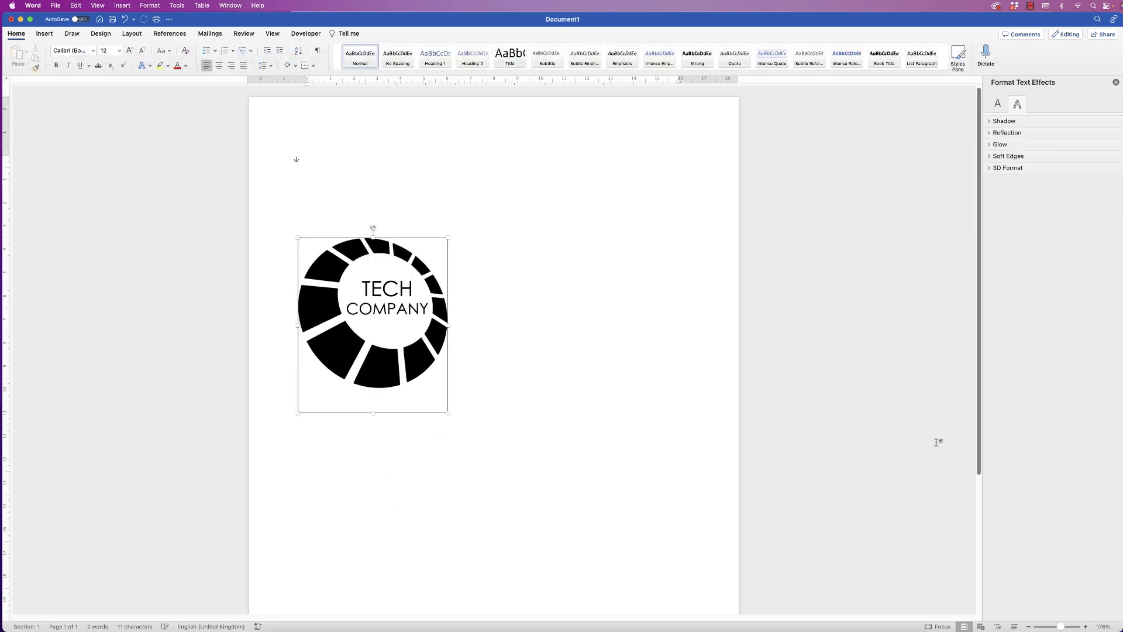
{"action": "left_click", "coordinate": [1057, 626]}
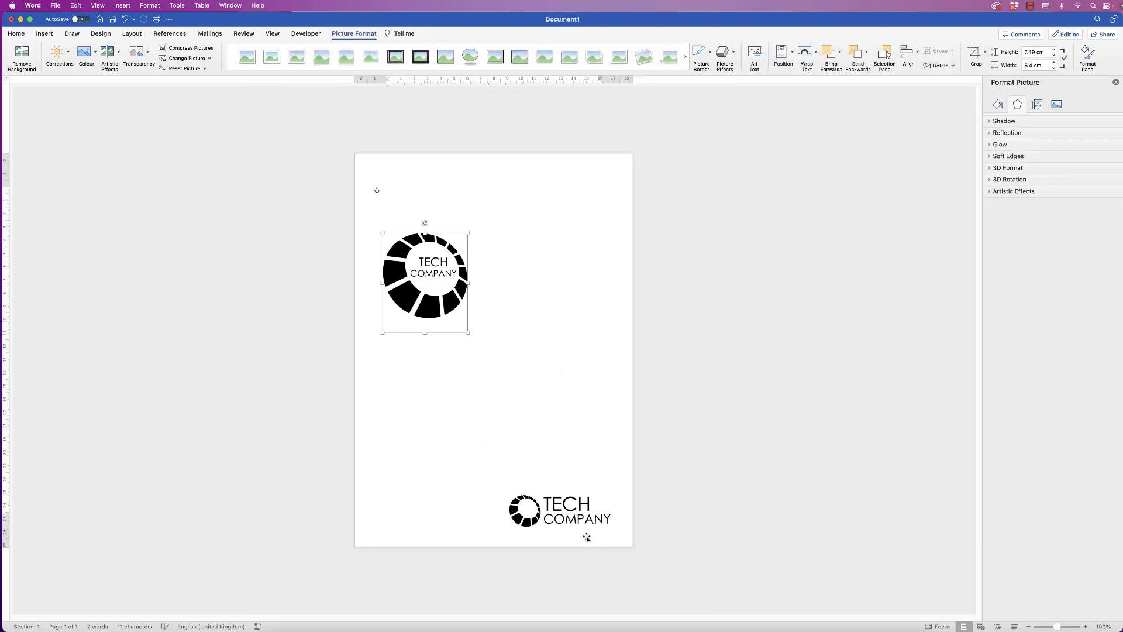
{"action": "left_click_drag", "start_coordinate": [583, 531], "coordinate": [458, 472]}
{"action": "left_click_drag", "start_coordinate": [426, 284], "coordinate": [435, 309]}
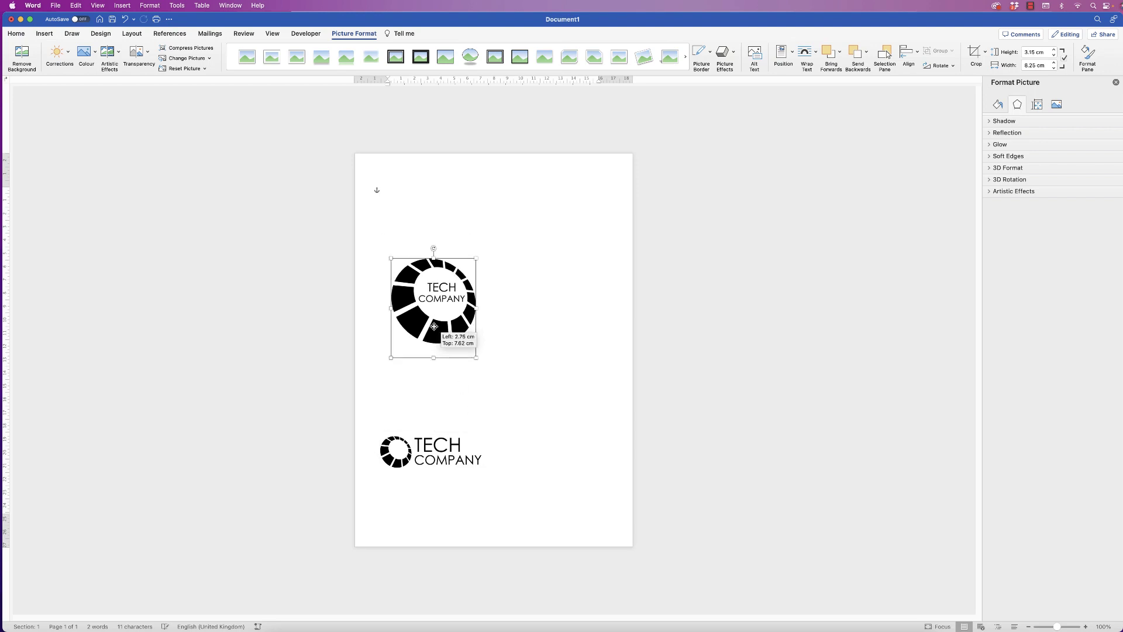
{"action": "left_click_drag", "start_coordinate": [476, 258], "coordinate": [455, 283]}
{"action": "left_click_drag", "start_coordinate": [416, 337], "coordinate": [397, 221]}
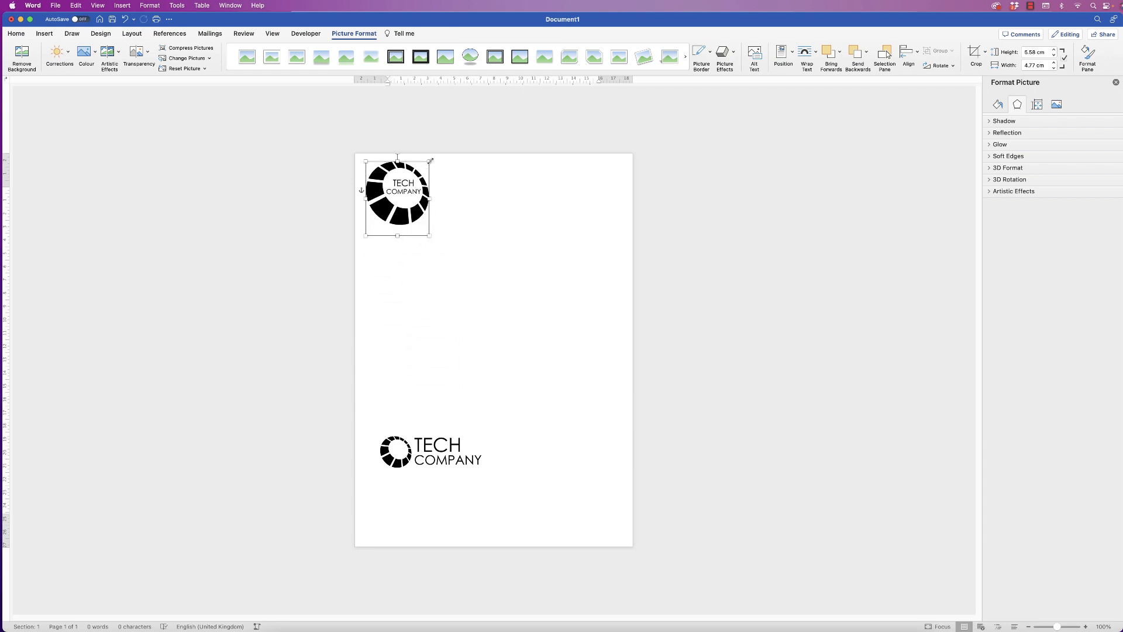
{"action": "left_click_drag", "start_coordinate": [430, 160], "coordinate": [393, 203]}
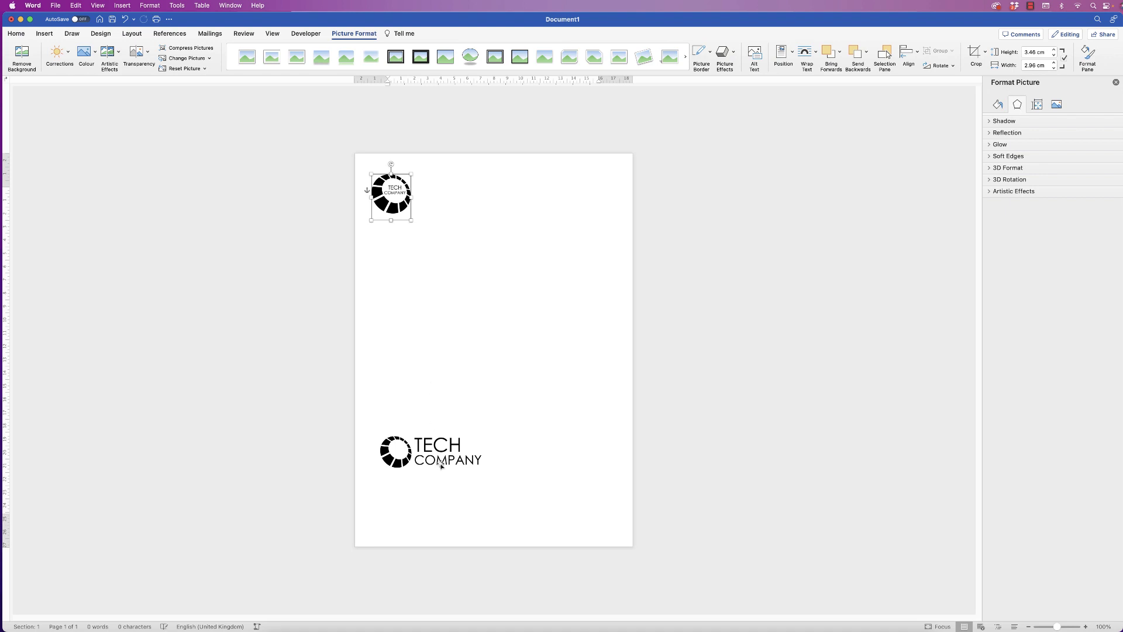
Shrink the stacked TECH COMPANY logo into the bottom-left and nudge the ring logo top-left
{"action": "left_click", "coordinate": [486, 438]}
{"action": "left_click_drag", "start_coordinate": [489, 431], "coordinate": [451, 489]}
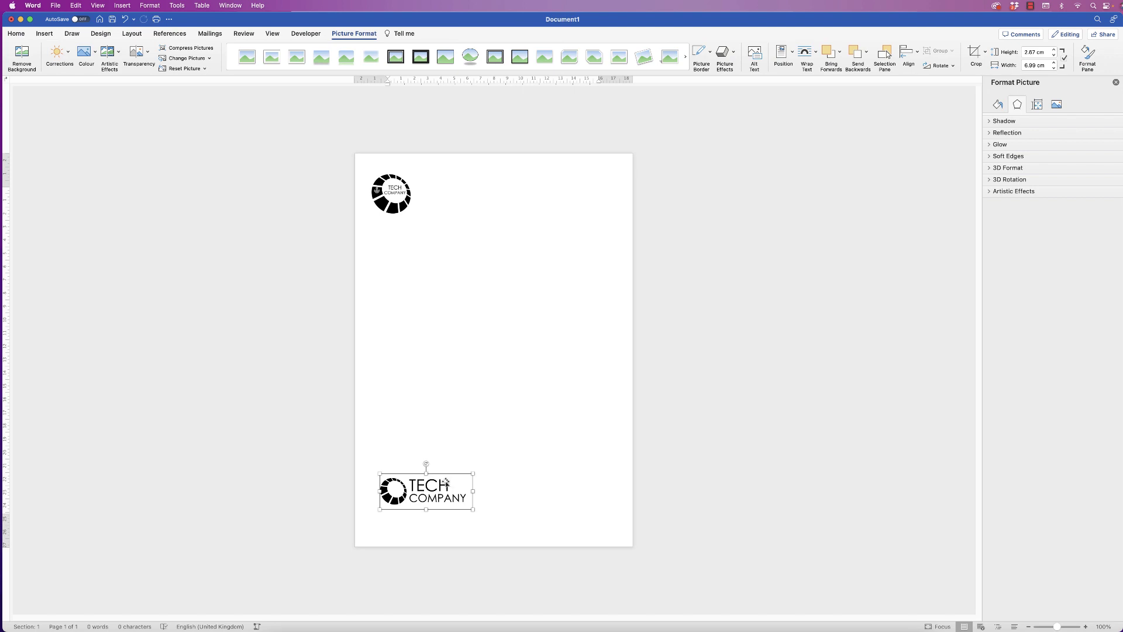
{"action": "left_click_drag", "start_coordinate": [377, 199], "coordinate": [402, 239]}
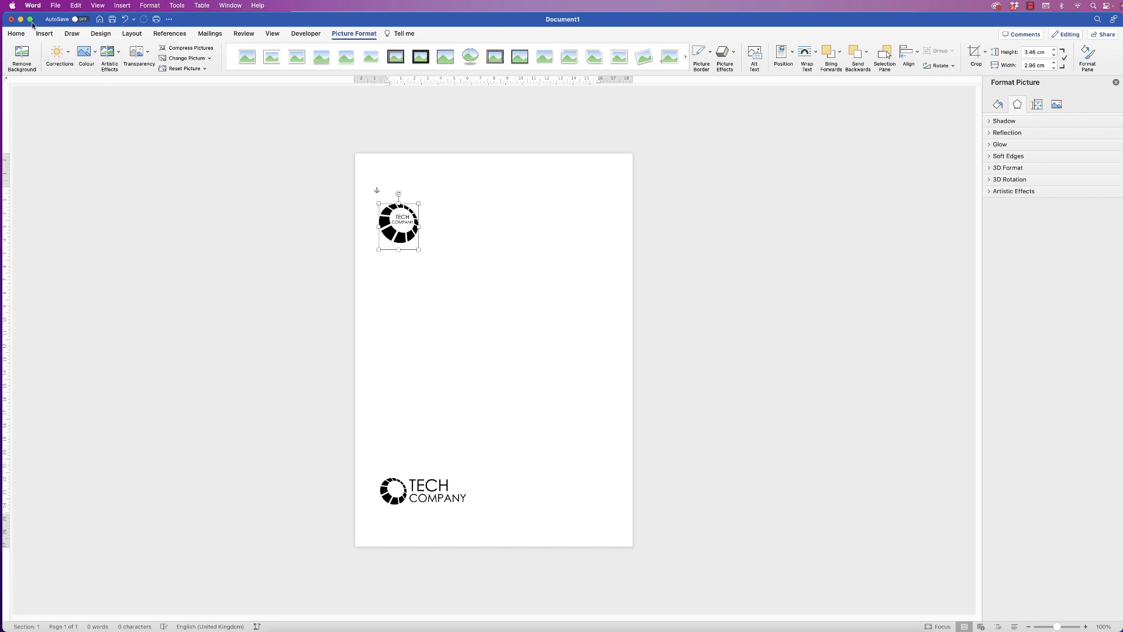
{"action": "left_click", "coordinate": [16, 33]}
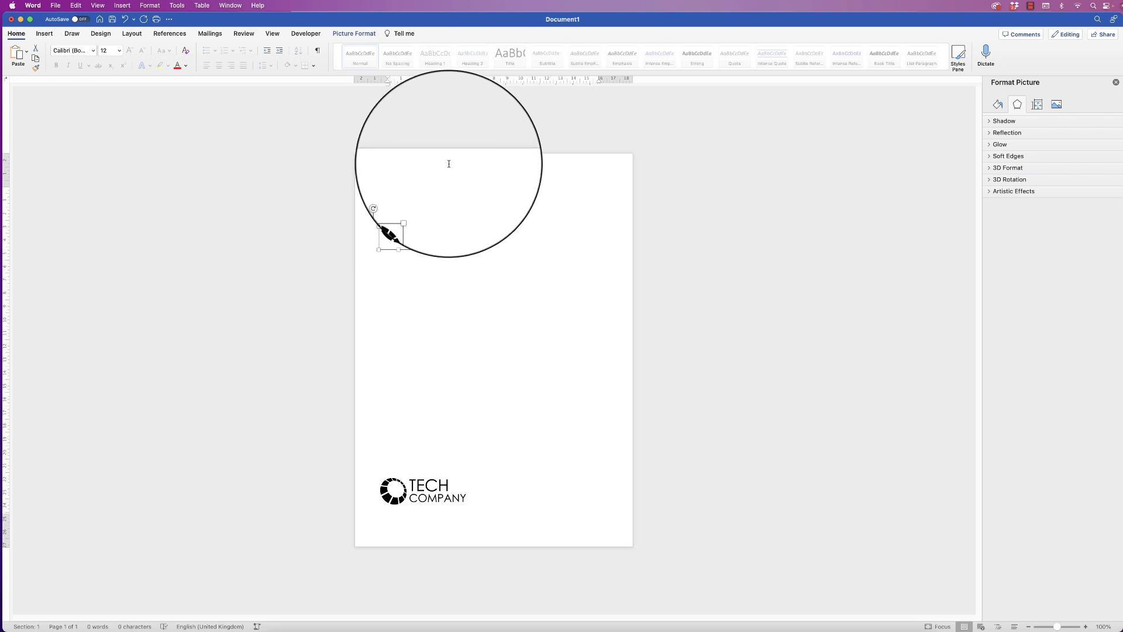
Choose Edit Header from the Insert > Header menu to edit the header and footer
{"action": "left_click", "coordinate": [44, 33]}
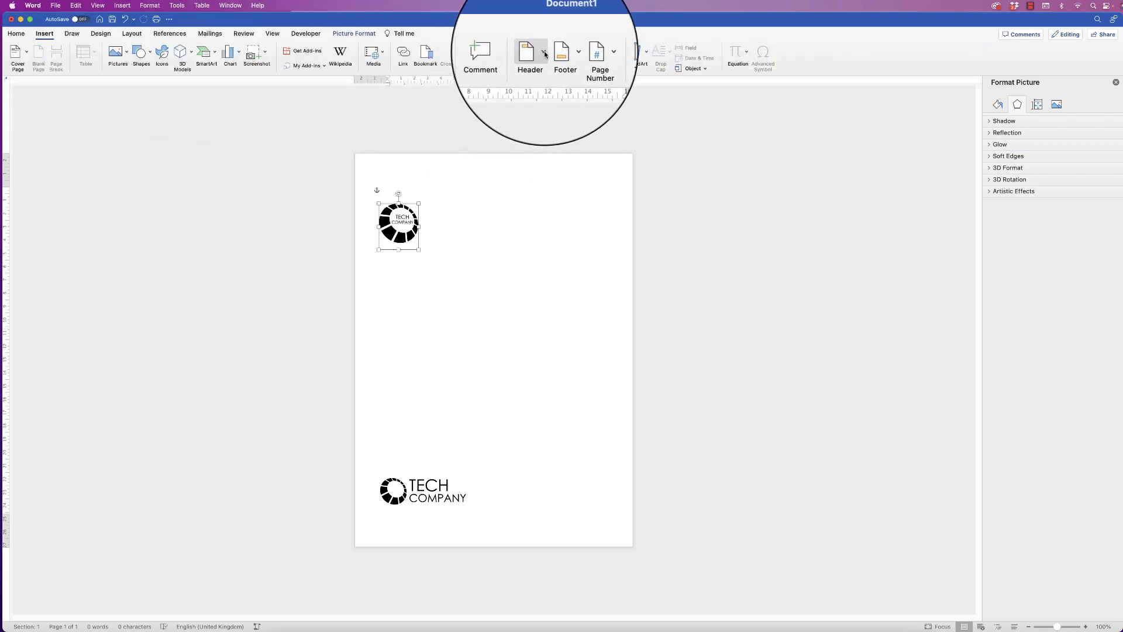
{"action": "left_click", "coordinate": [545, 54]}
{"action": "left_click", "coordinate": [544, 54]}
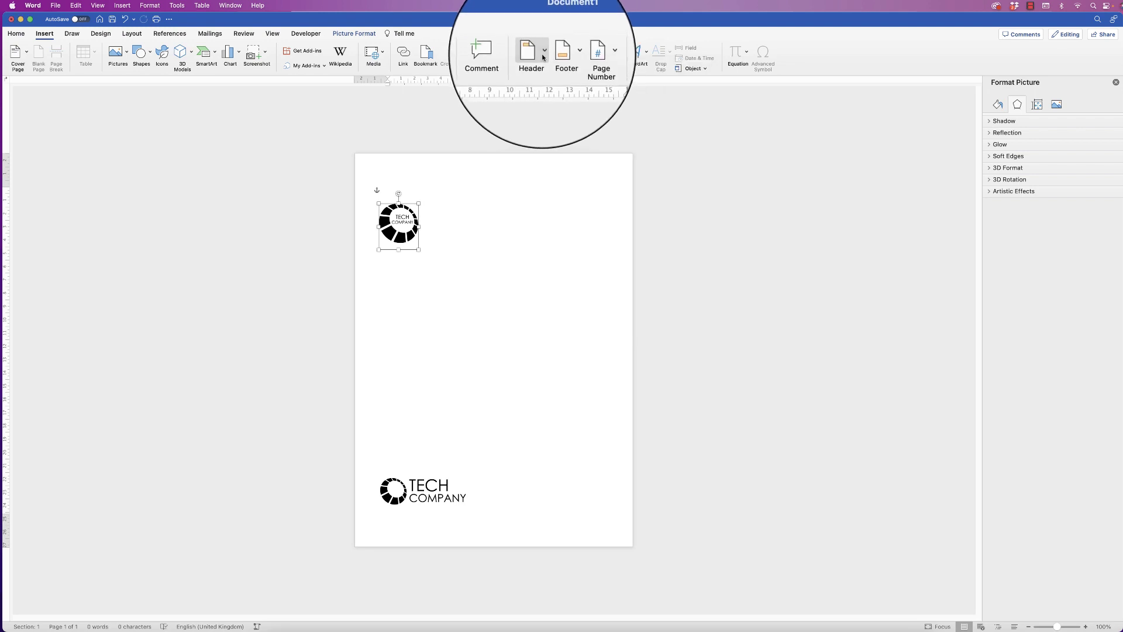
{"action": "left_click", "coordinate": [544, 53]}
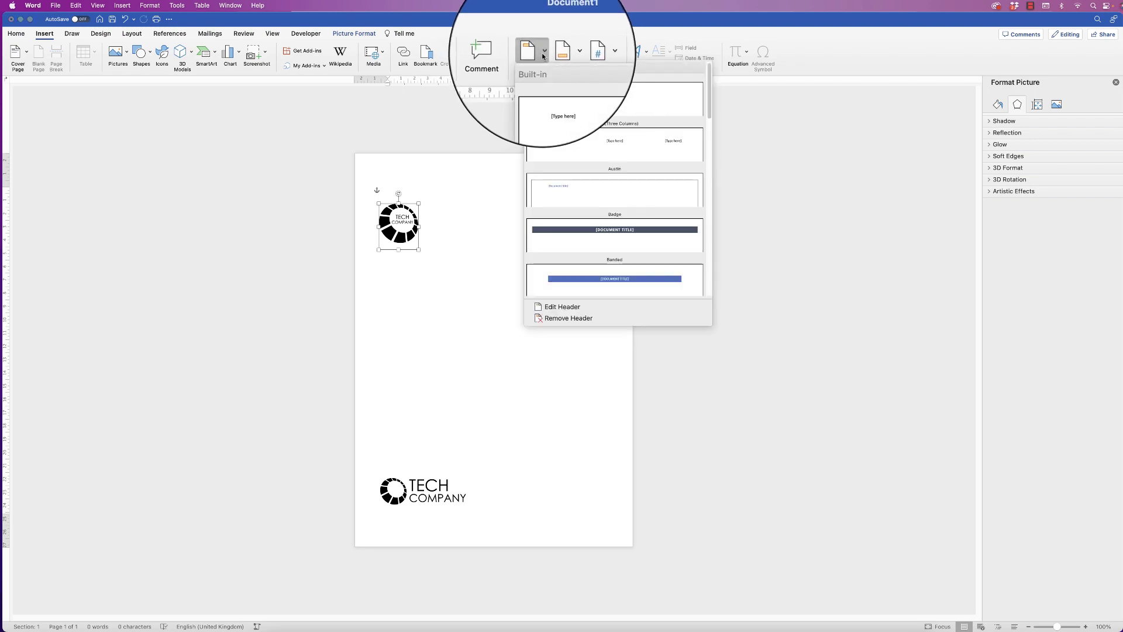
{"action": "left_click", "coordinate": [559, 311]}
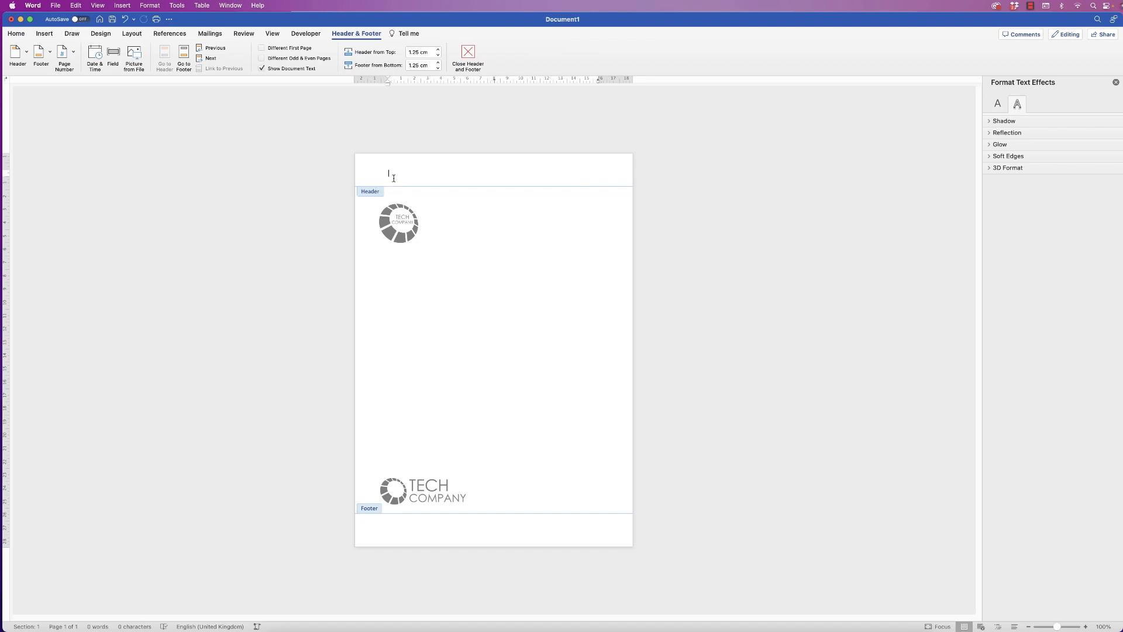
Paste a copy of the ring logo into the header and place it at the top-left corner
{"action": "left_click", "coordinate": [16, 34]}
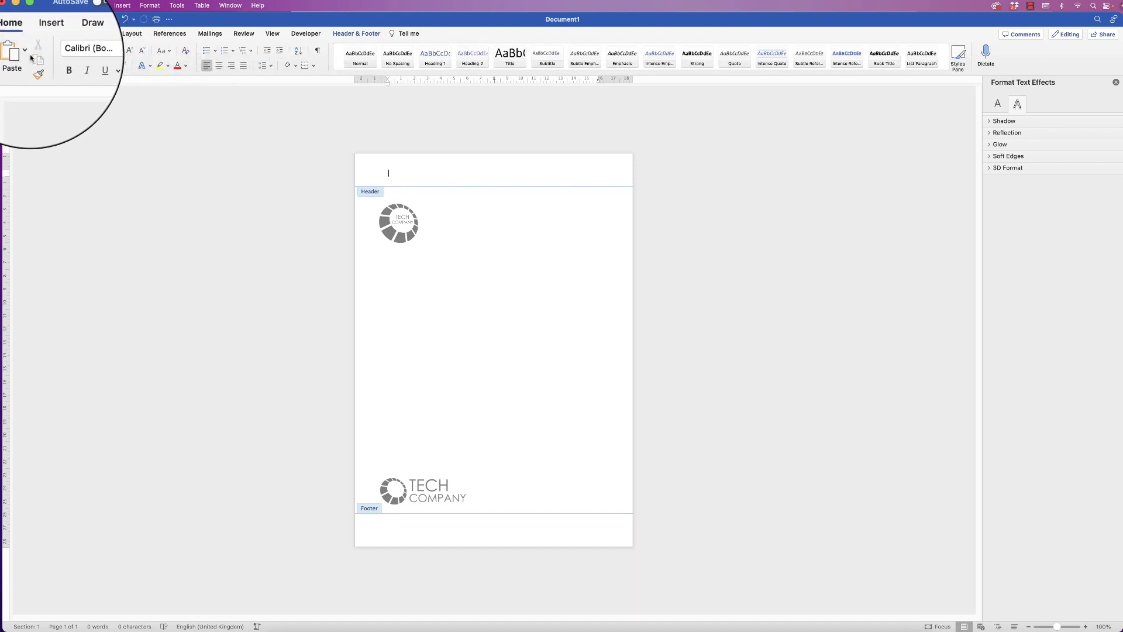
{"action": "left_click", "coordinate": [19, 57]}
{"action": "mouse_move", "coordinate": [409, 199]}
{"action": "left_mouse_down"}
{"action": "mouse_move", "coordinate": [536, 203]}
{"action": "mouse_move", "coordinate": [393, 197]}
{"action": "mouse_move", "coordinate": [415, 198]}
{"action": "left_mouse_up"}
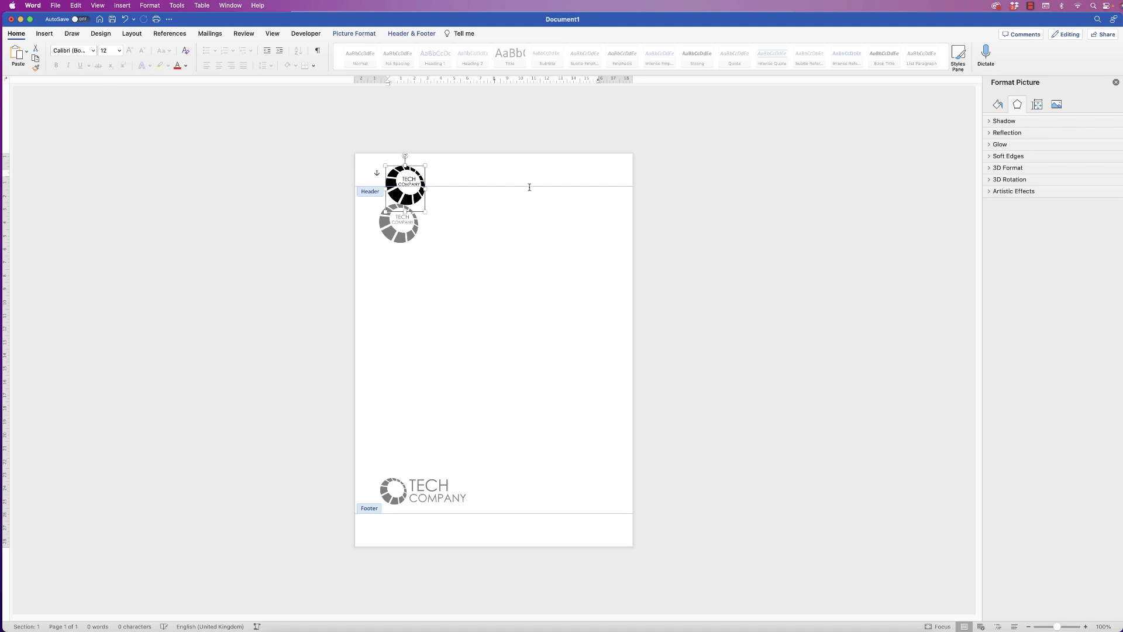
{"action": "mouse_move", "coordinate": [405, 200]}
{"action": "left_mouse_down"}
{"action": "mouse_move", "coordinate": [378, 182]}
{"action": "mouse_move", "coordinate": [460, 213]}
{"action": "mouse_move", "coordinate": [578, 383]}
{"action": "mouse_move", "coordinate": [474, 470]}
{"action": "mouse_move", "coordinate": [389, 491]}
{"action": "mouse_move", "coordinate": [401, 479]}
{"action": "mouse_move", "coordinate": [391, 199]}
{"action": "left_mouse_up"}
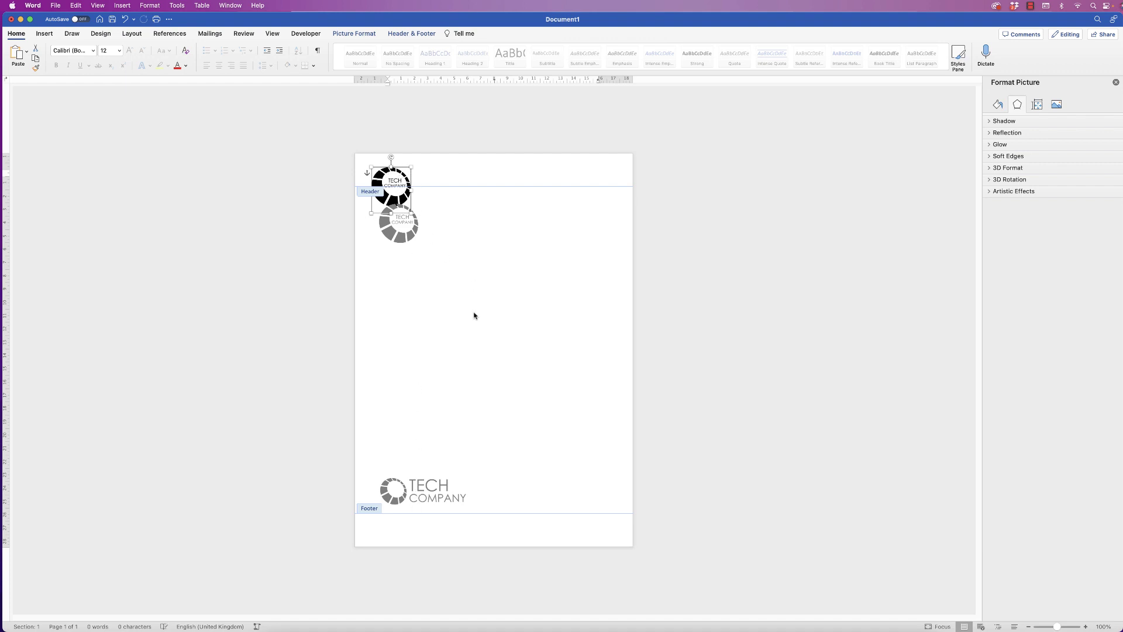
{"action": "left_click", "coordinate": [468, 165]}
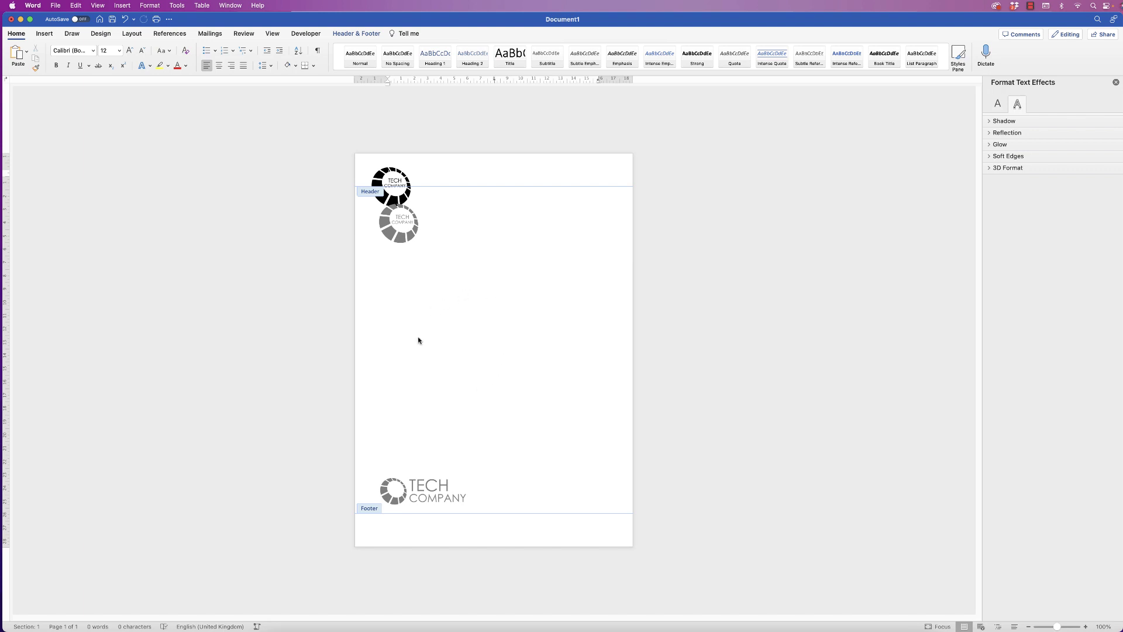
Move the ring logo down to mid-page with the stacked TECH COMPANY logo just below it
{"action": "double_click", "coordinate": [488, 338]}
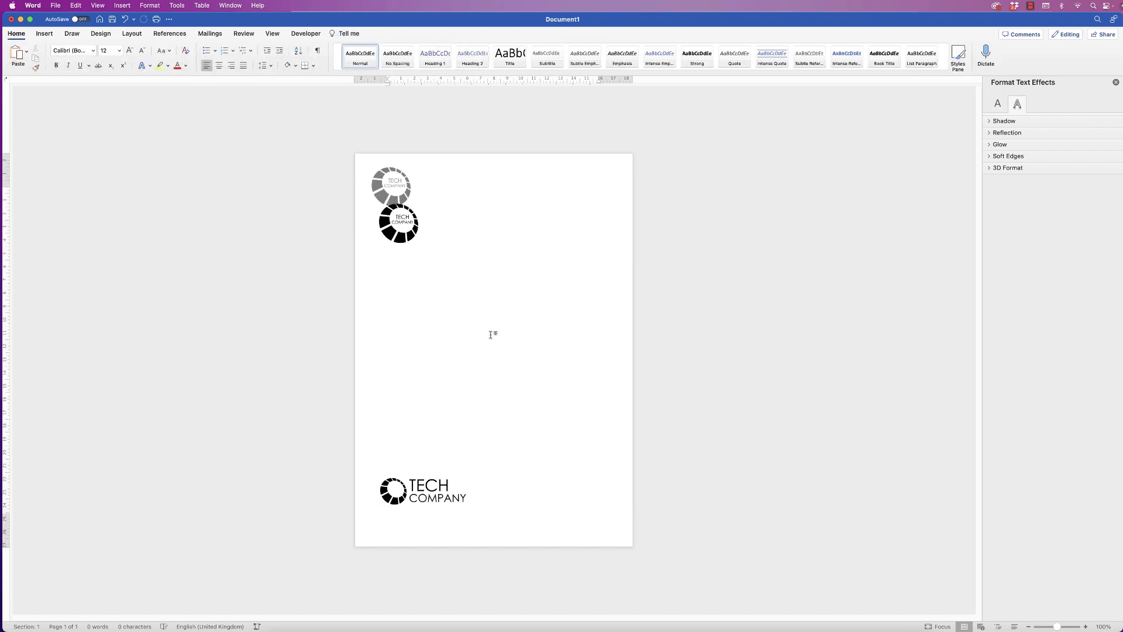
{"action": "left_click_drag", "start_coordinate": [399, 240], "coordinate": [399, 354]}
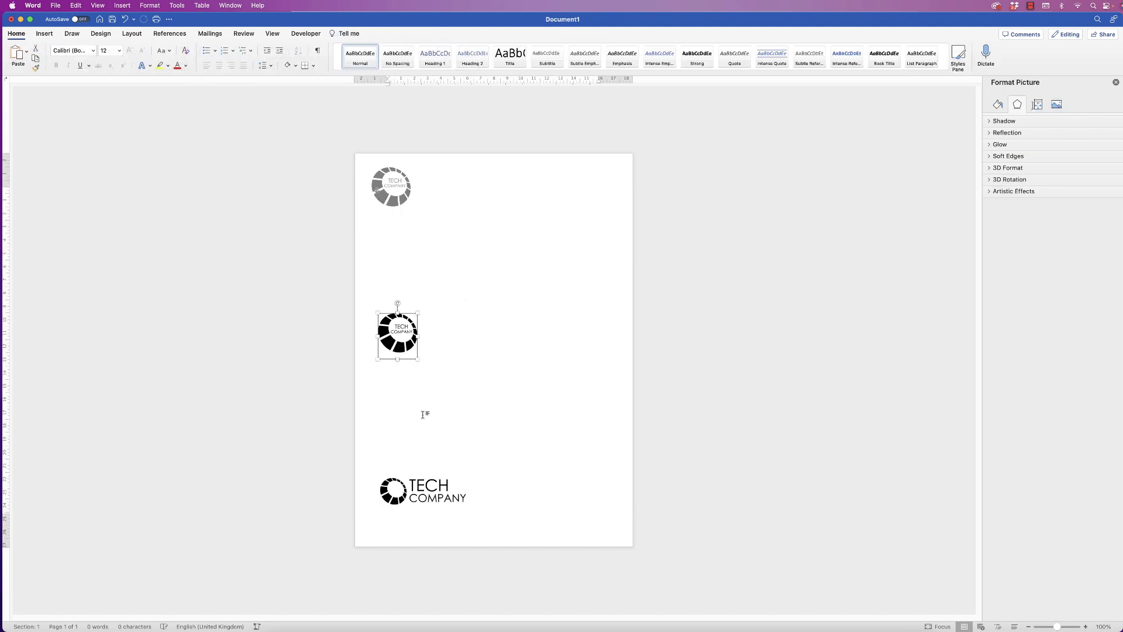
{"action": "left_click", "coordinate": [420, 493]}
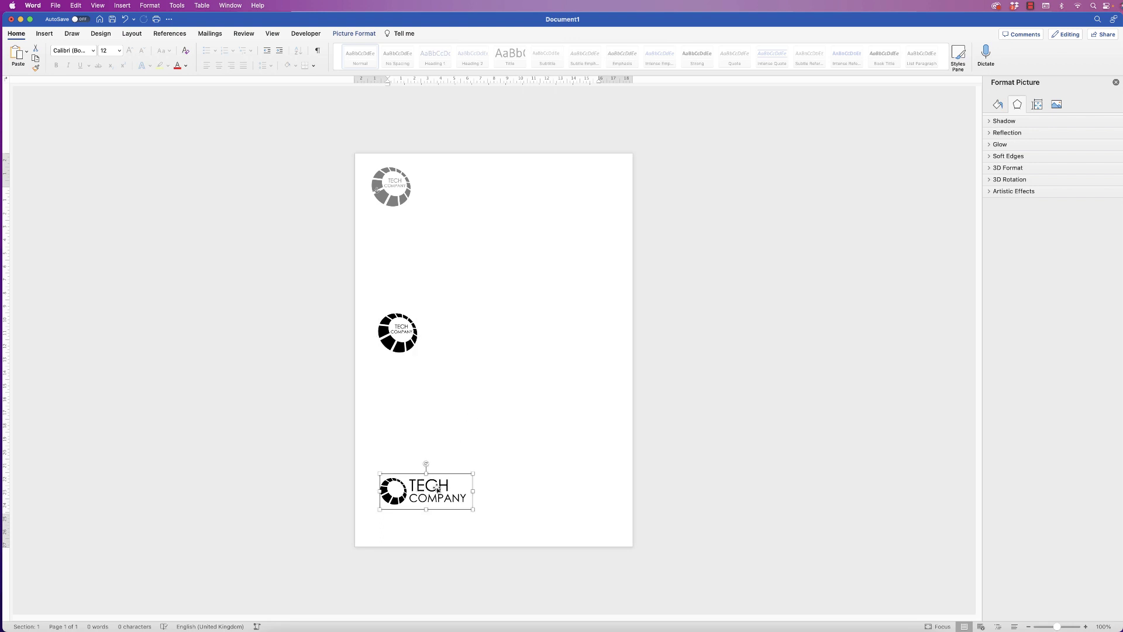
{"action": "left_click_drag", "start_coordinate": [423, 492], "coordinate": [424, 396]}
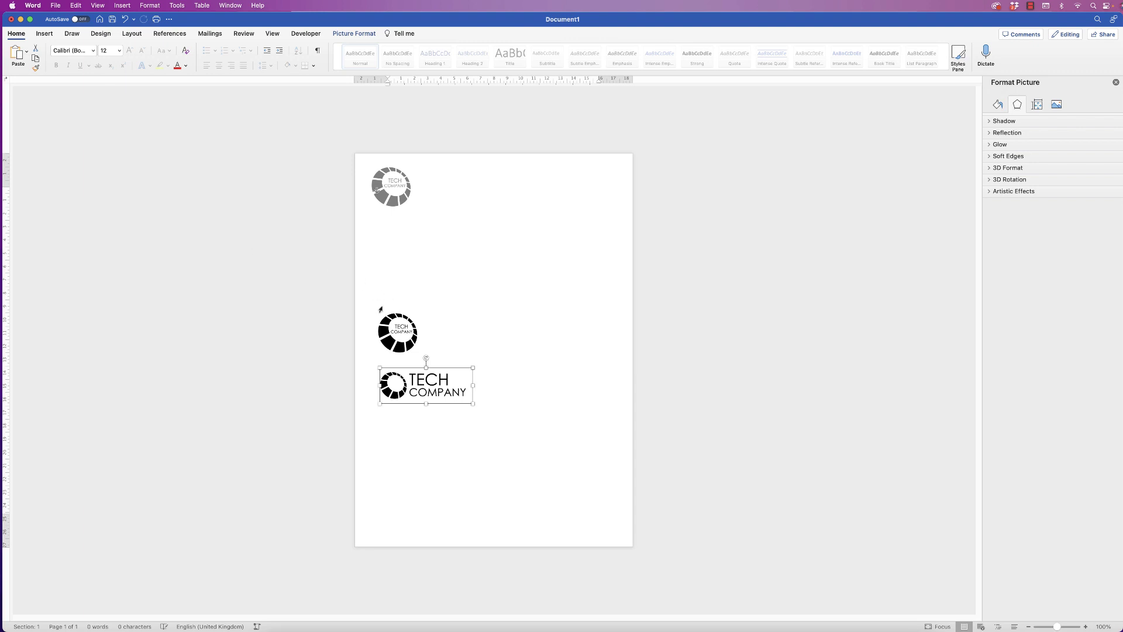
{"action": "left_click", "coordinate": [424, 533]}
Paste the stacked TECH COMPANY logo into the footer at the bottom-left
{"action": "double_click", "coordinate": [425, 532]}
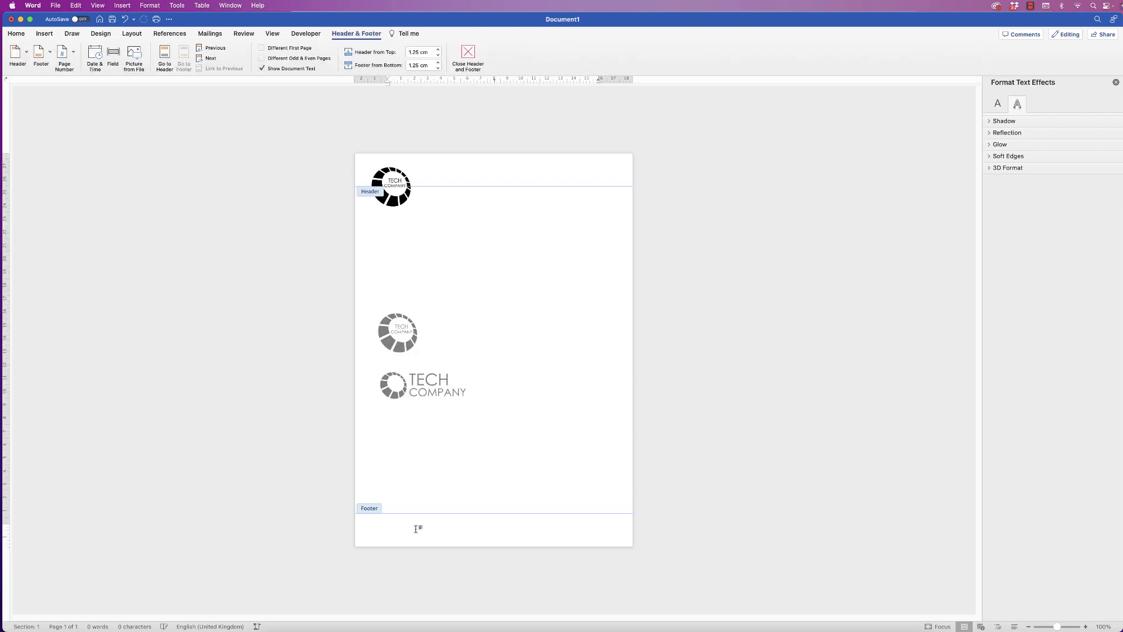
{"action": "key", "text": "super+v"}
{"action": "mouse_move", "coordinate": [416, 525]}
{"action": "left_mouse_down"}
{"action": "mouse_move", "coordinate": [459, 514]}
{"action": "mouse_move", "coordinate": [414, 528]}
{"action": "left_mouse_up"}
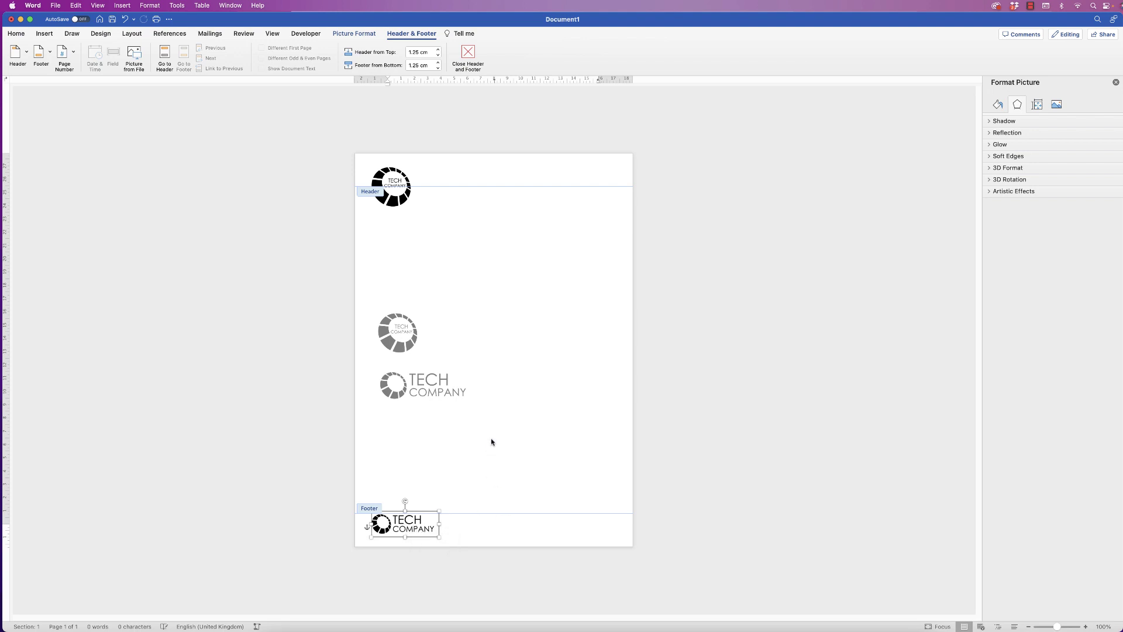
Delete the stacked and ring logos from the body, then insert a page break for a second page
{"action": "double_click", "coordinate": [516, 392]}
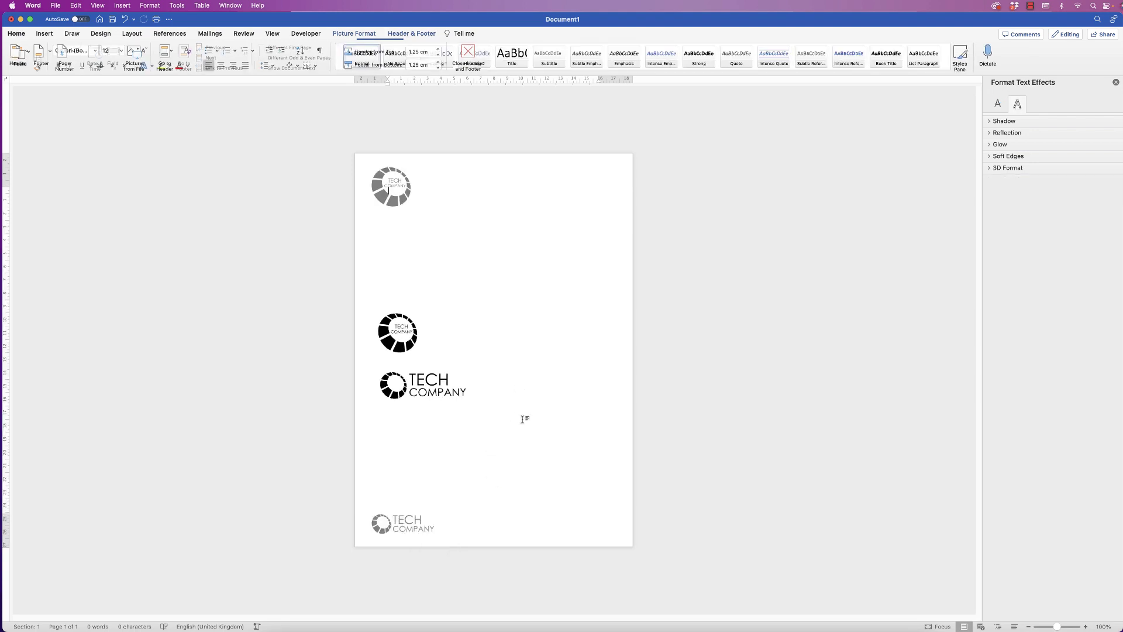
{"action": "left_click", "coordinate": [434, 385]}
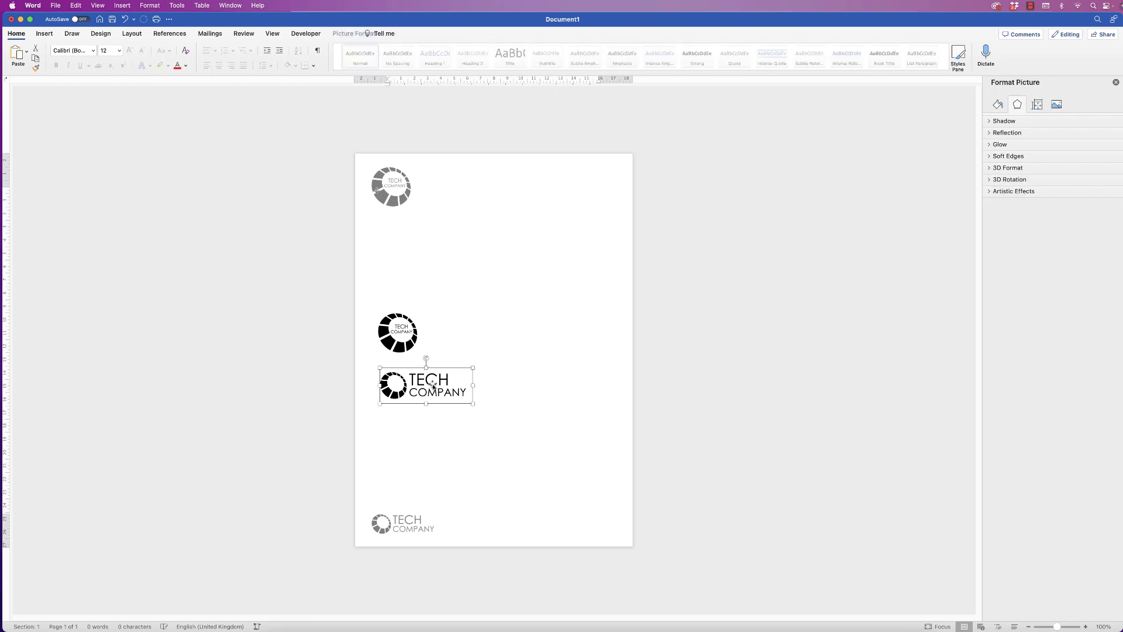
{"action": "key", "text": "Delete"}
{"action": "left_click", "coordinate": [401, 349]}
{"action": "key", "text": "Delete"}
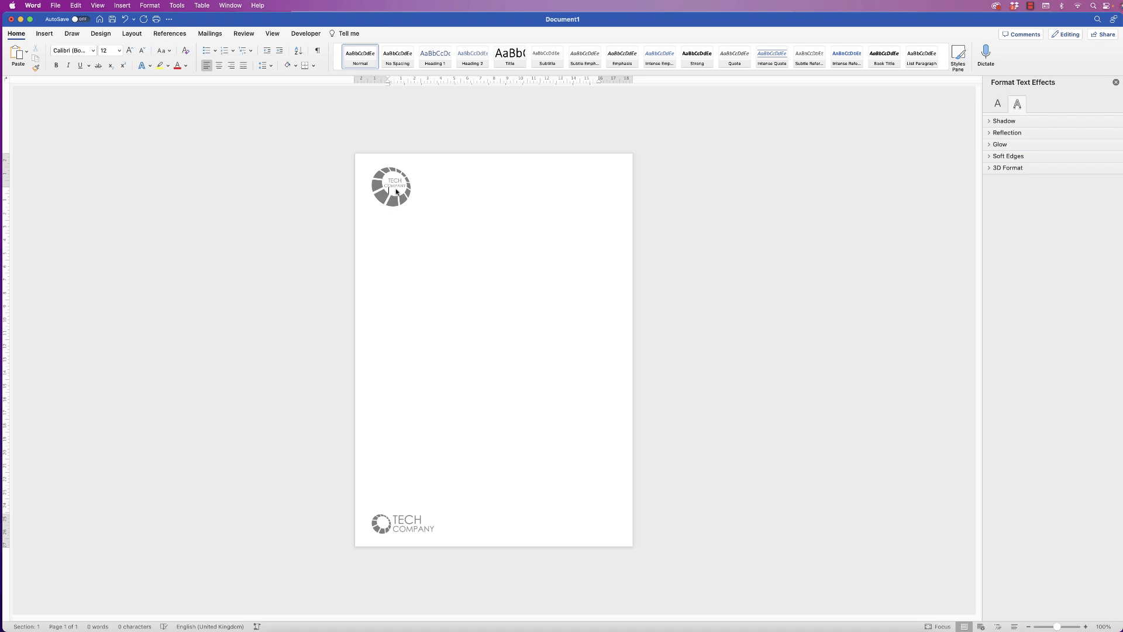
{"action": "left_click", "coordinate": [44, 34]}
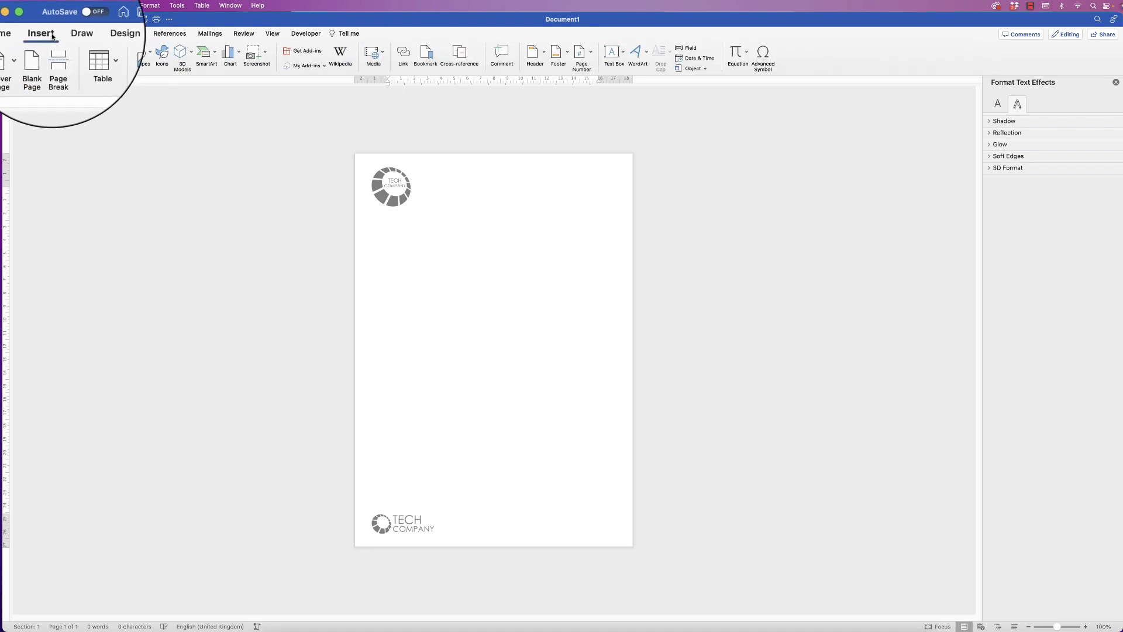
{"action": "left_click", "coordinate": [57, 58]}
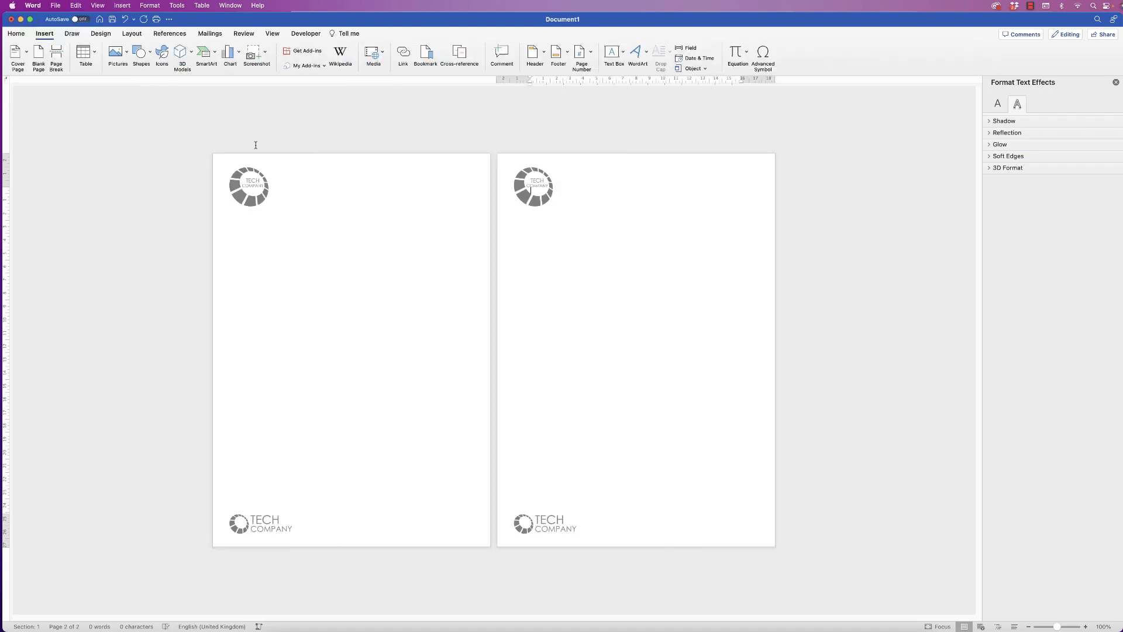